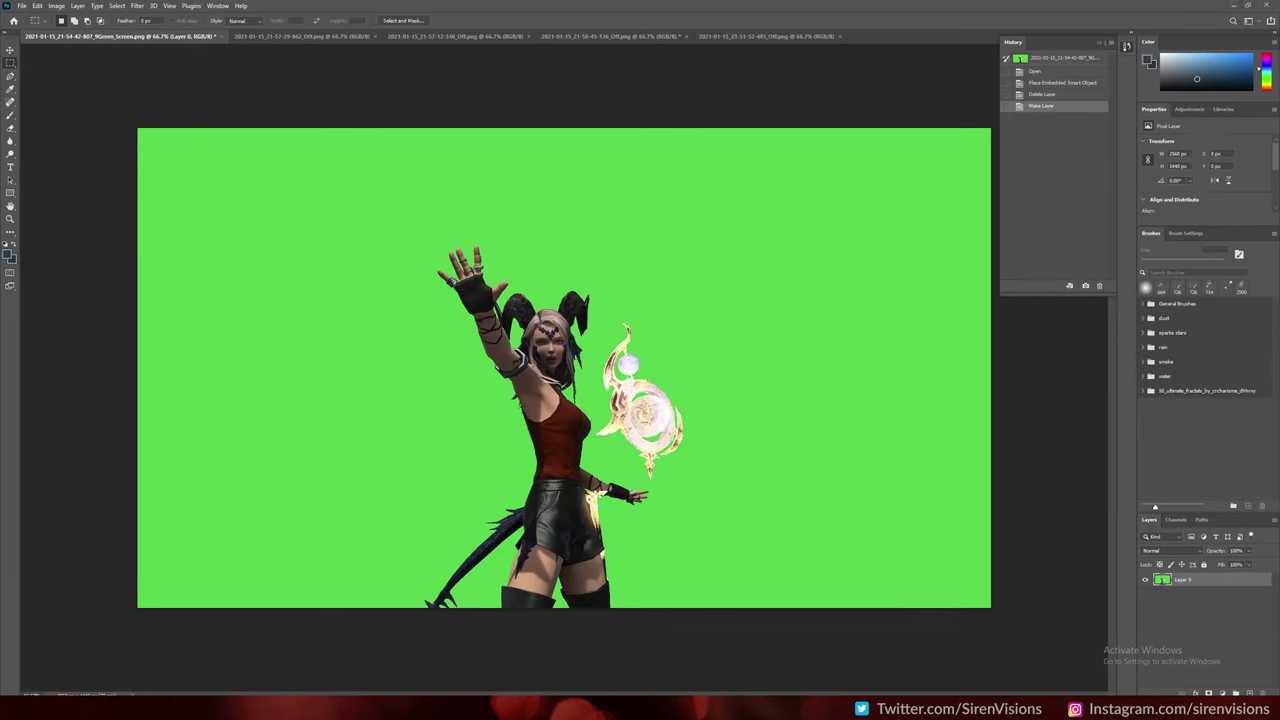
Magic Wand-select the green background and add an inverted layer mask to hide it
right_click(10, 82)
left_click(50, 90)
left_click(748, 559, "shift")
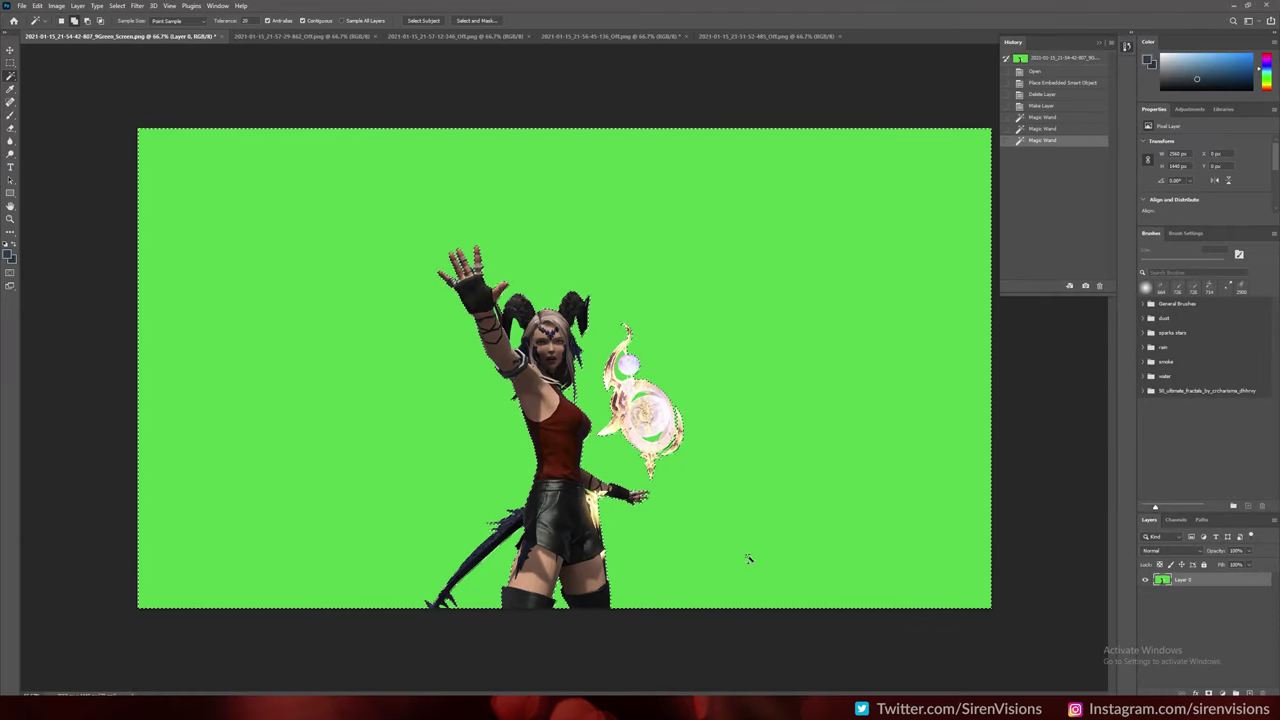
left_click(694, 393, "shift")
left_click(694, 393, "shift")
left_click(1221, 692)
key("ctrl+i")
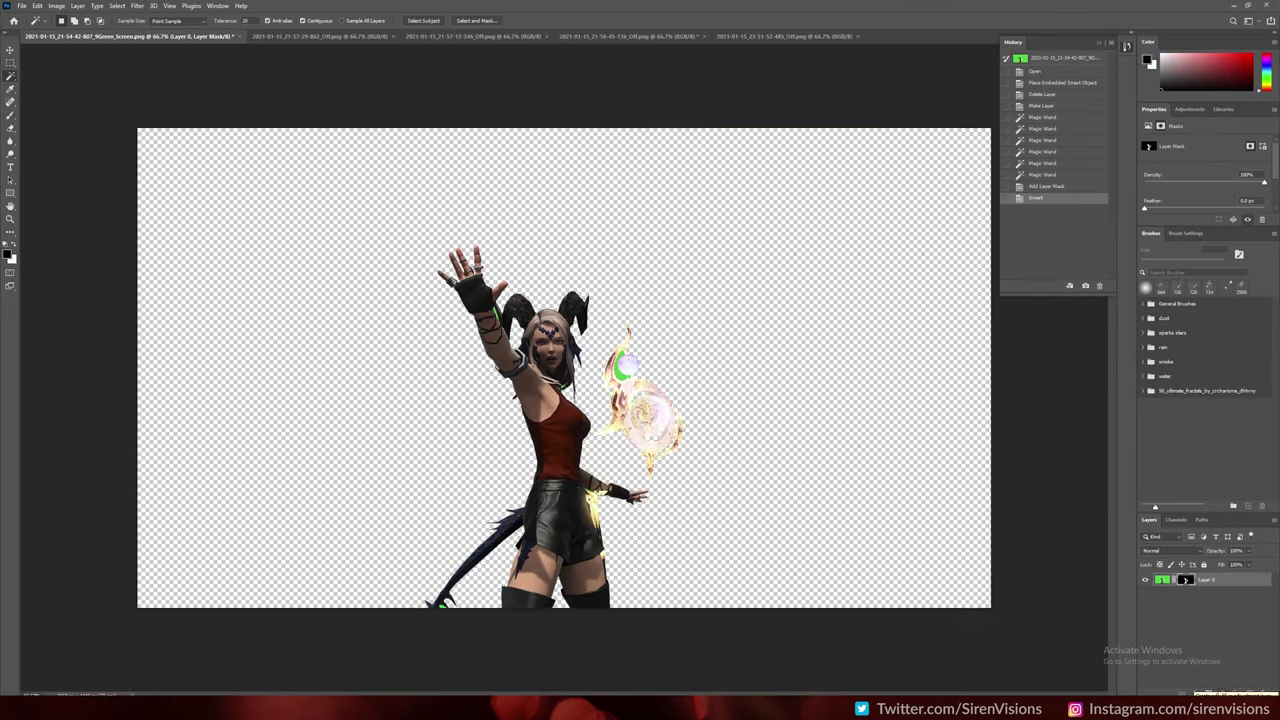
Fill the leftover green spill near the staff and arm to hide it, then deselect
key("alt+BackSpace")
key("ctrl+d")
key("ctrl+plus")
key("ctrl+plus")
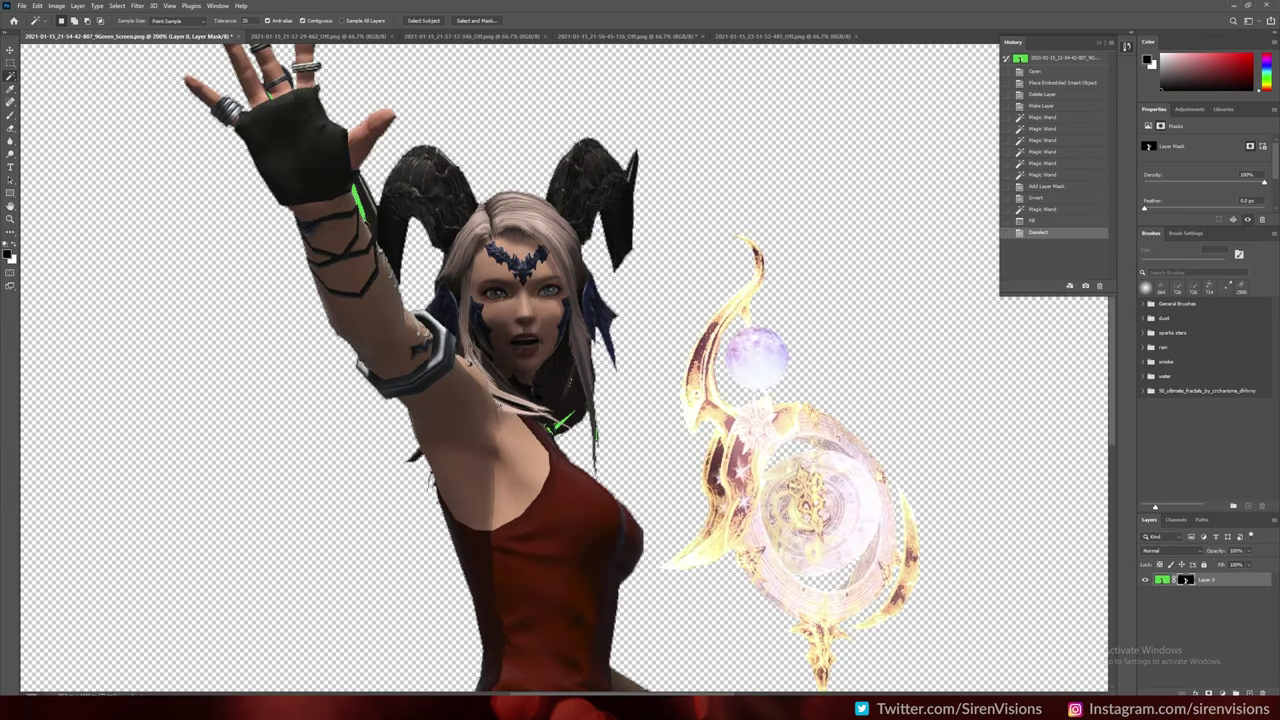
key("alt+BackSpace")
left_click_drag(610, 416, 588, 306)
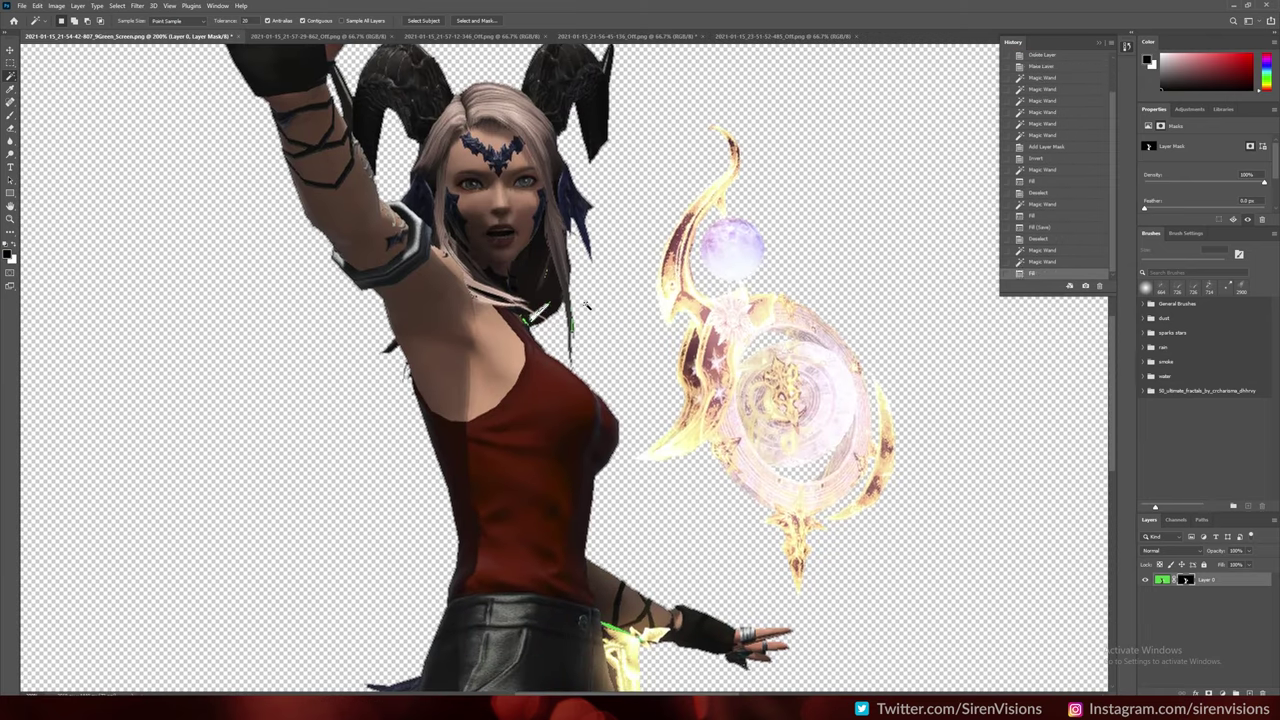
Brush out green strands in the hair and green pixels near the collar on the mask
key("b")
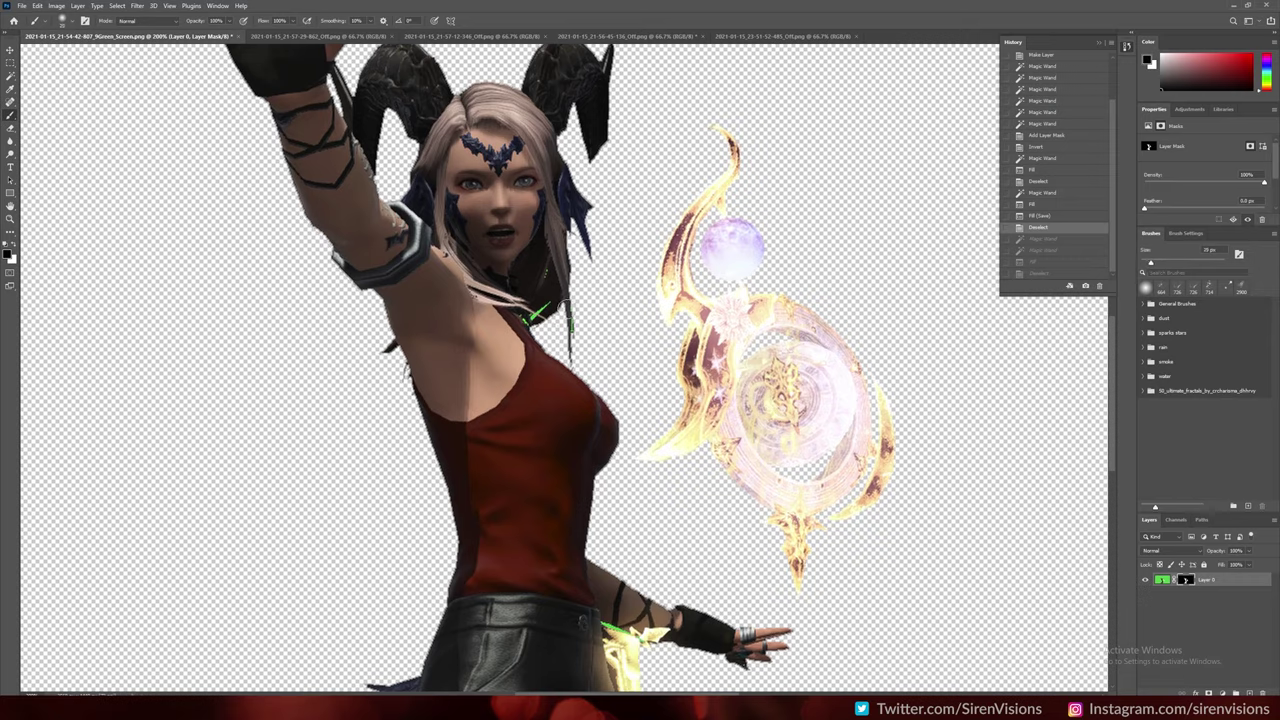
scroll(571, 310, "up", 2)
scroll(545, 430, "down", 1)
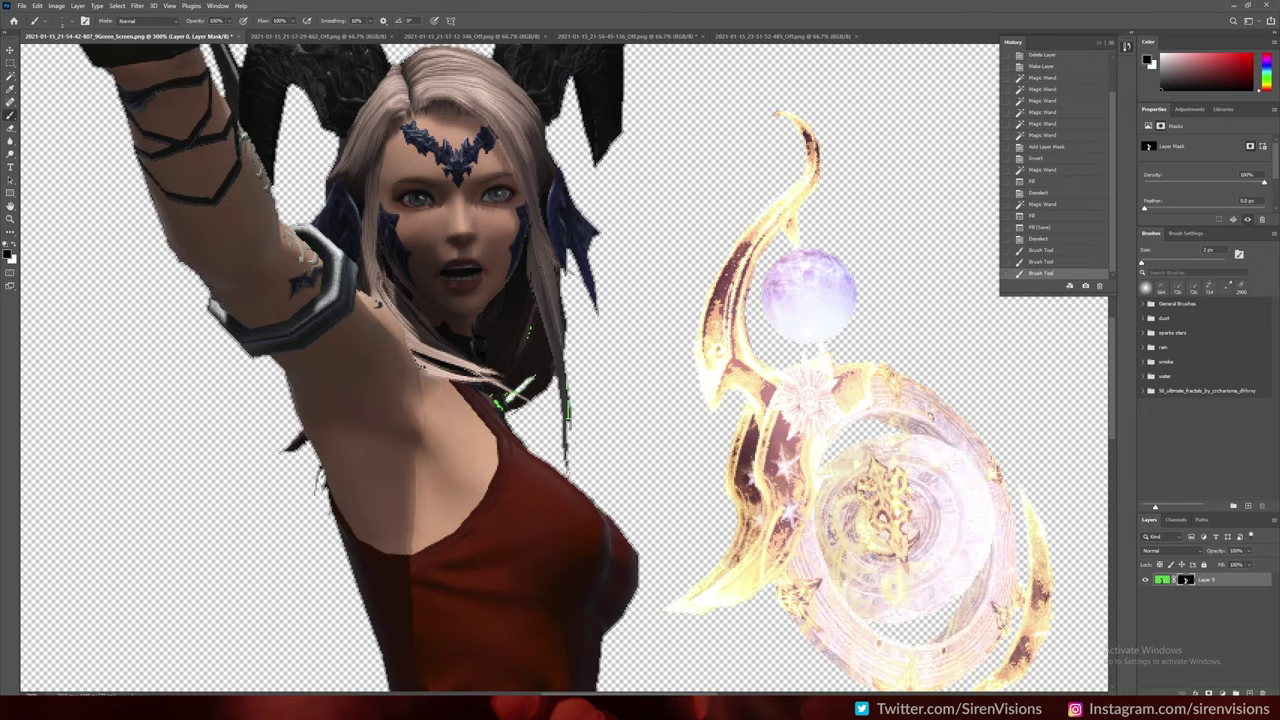
left_click_drag(533, 409, 529, 385)
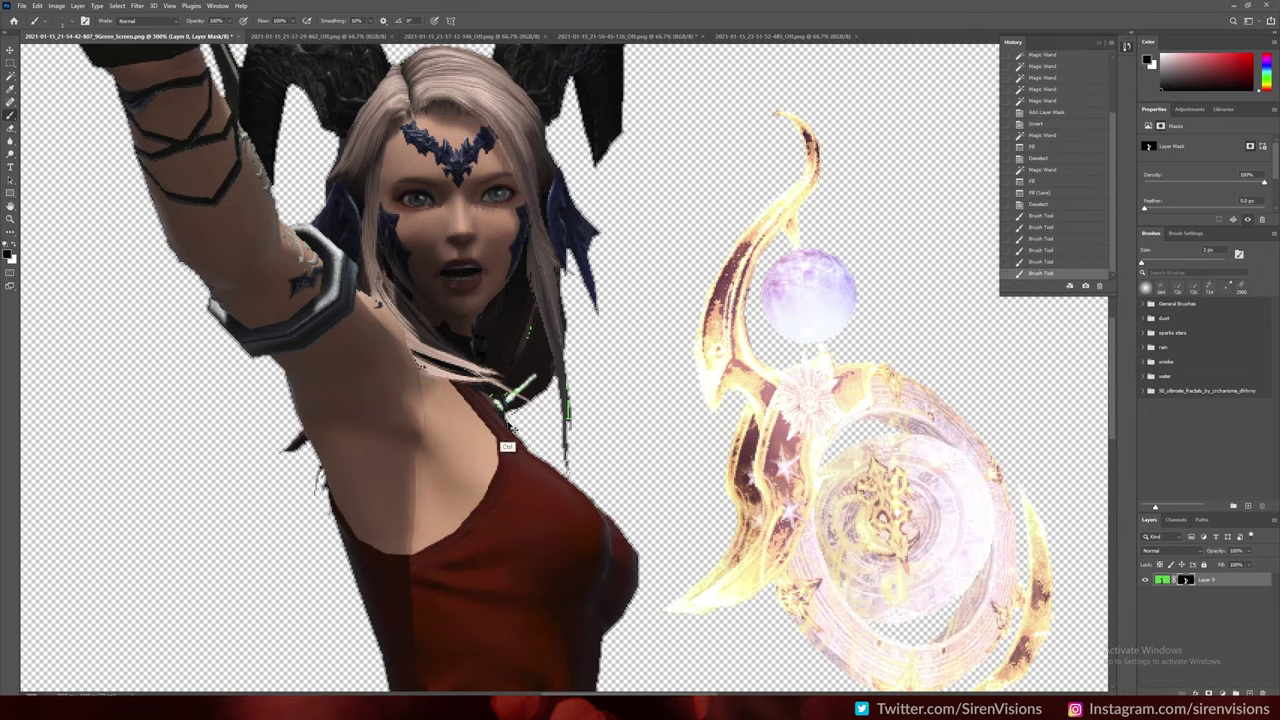
key("ctrl+z")
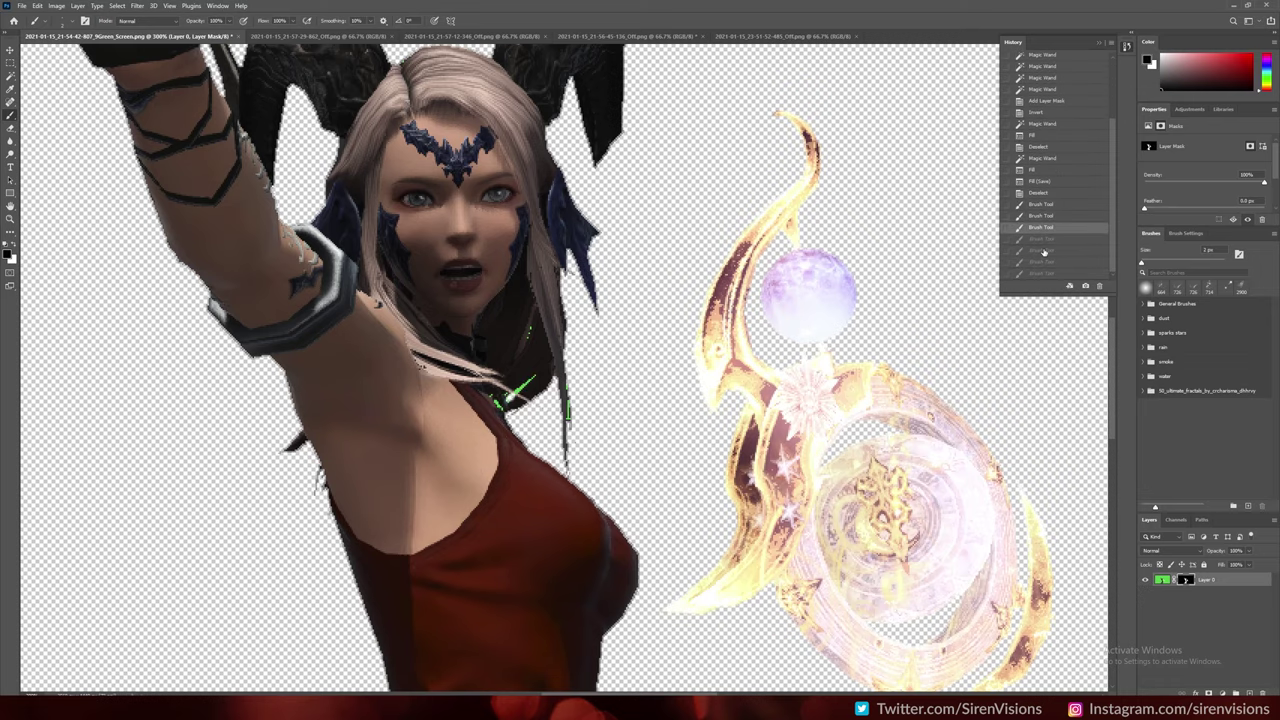
key("ctrl+plus")
key("ctrl+plus")
key("ctrl+plus")
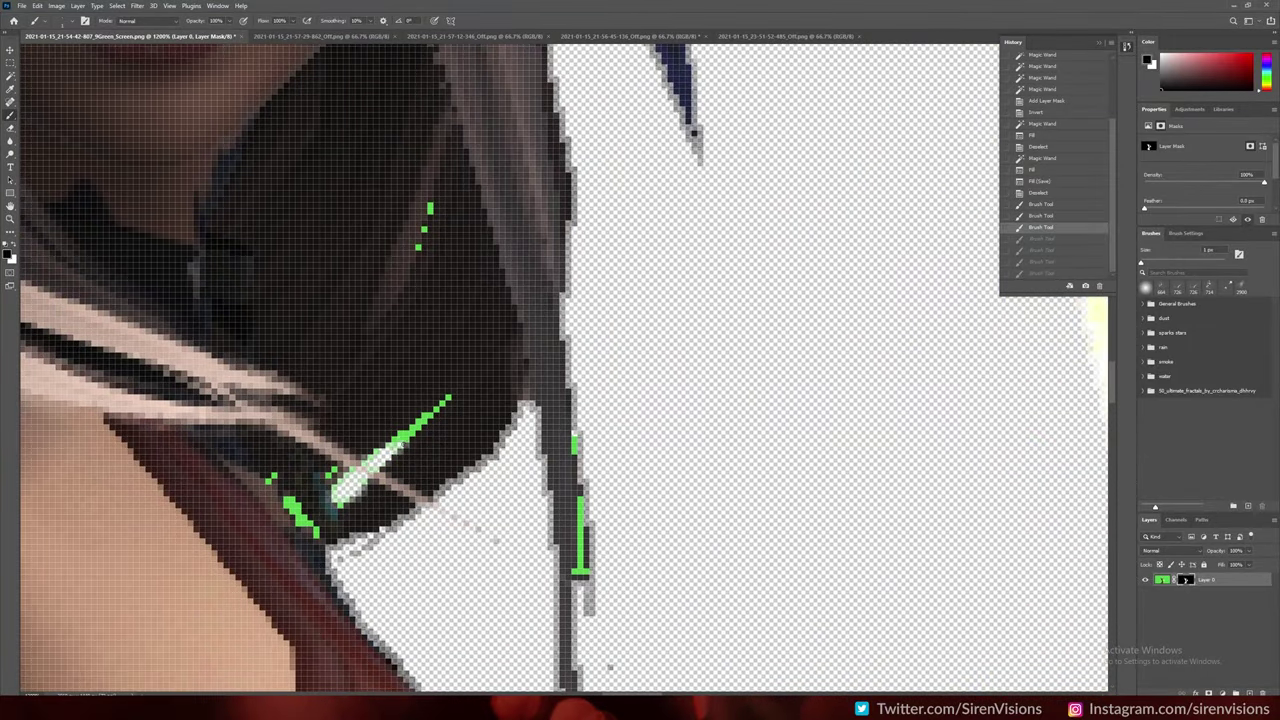
left_click(404, 439)
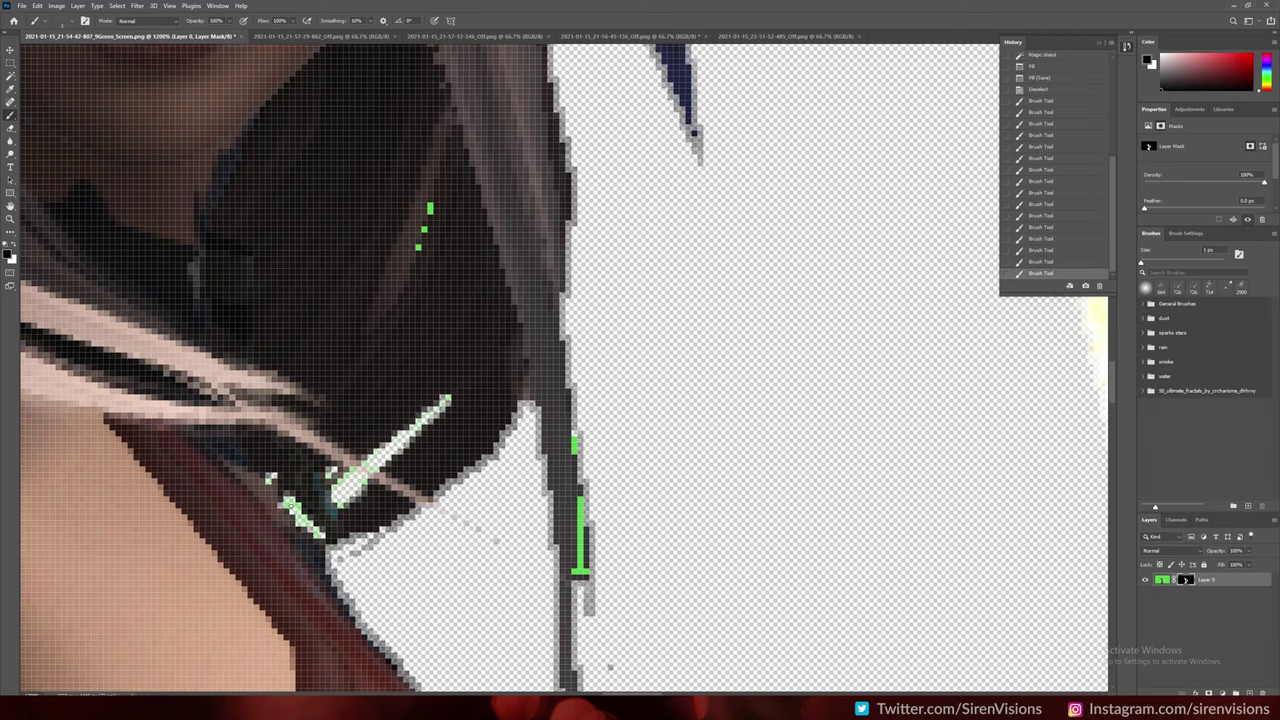
left_click(285, 506)
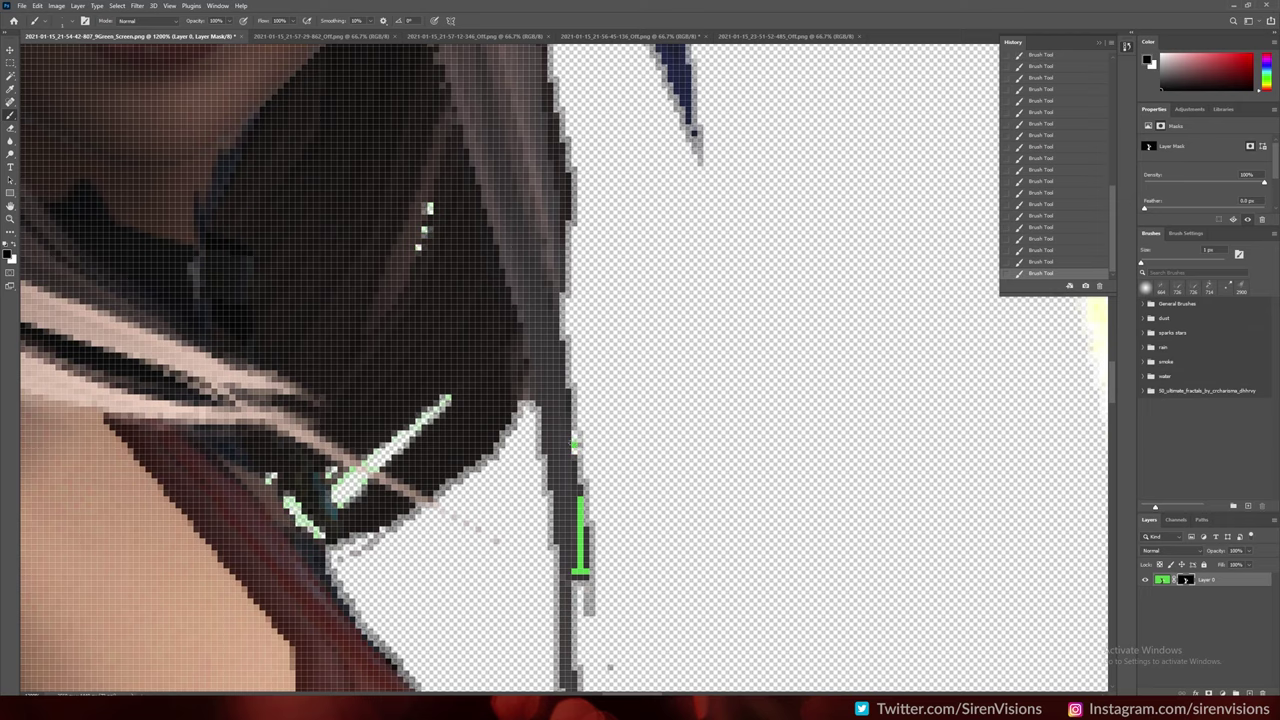
Hide the green fringe on a hair strand and move over to the raised hand
scroll(600, 500, "down", 3)
scroll(560, 450, "up", 3)
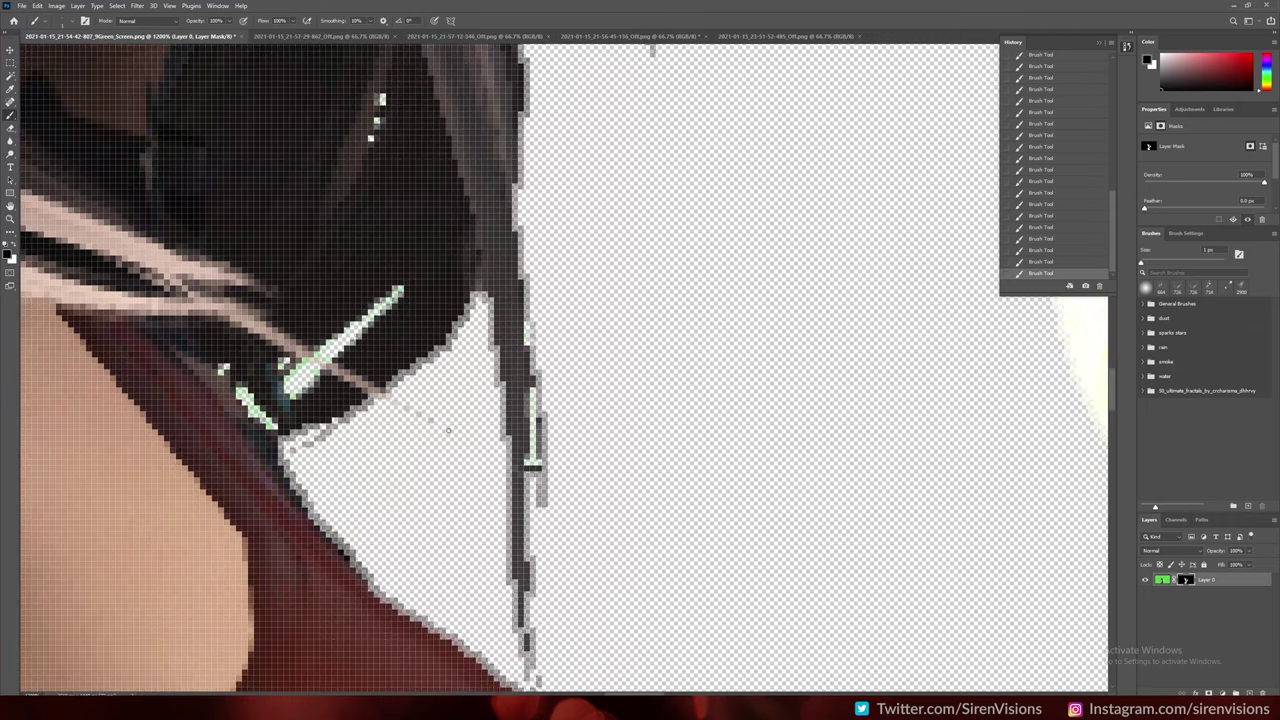
scroll(640, 460, "up", 1)
left_click(405, 375)
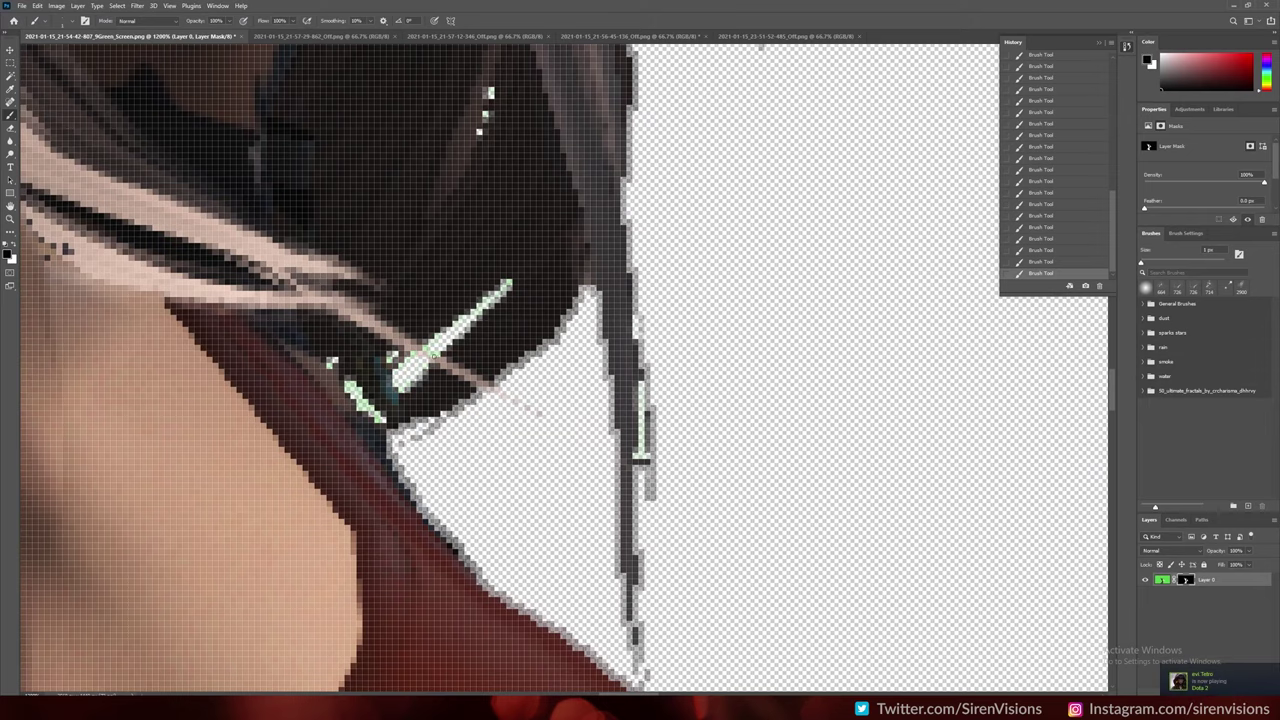
left_click_drag(405, 375, 666, 371)
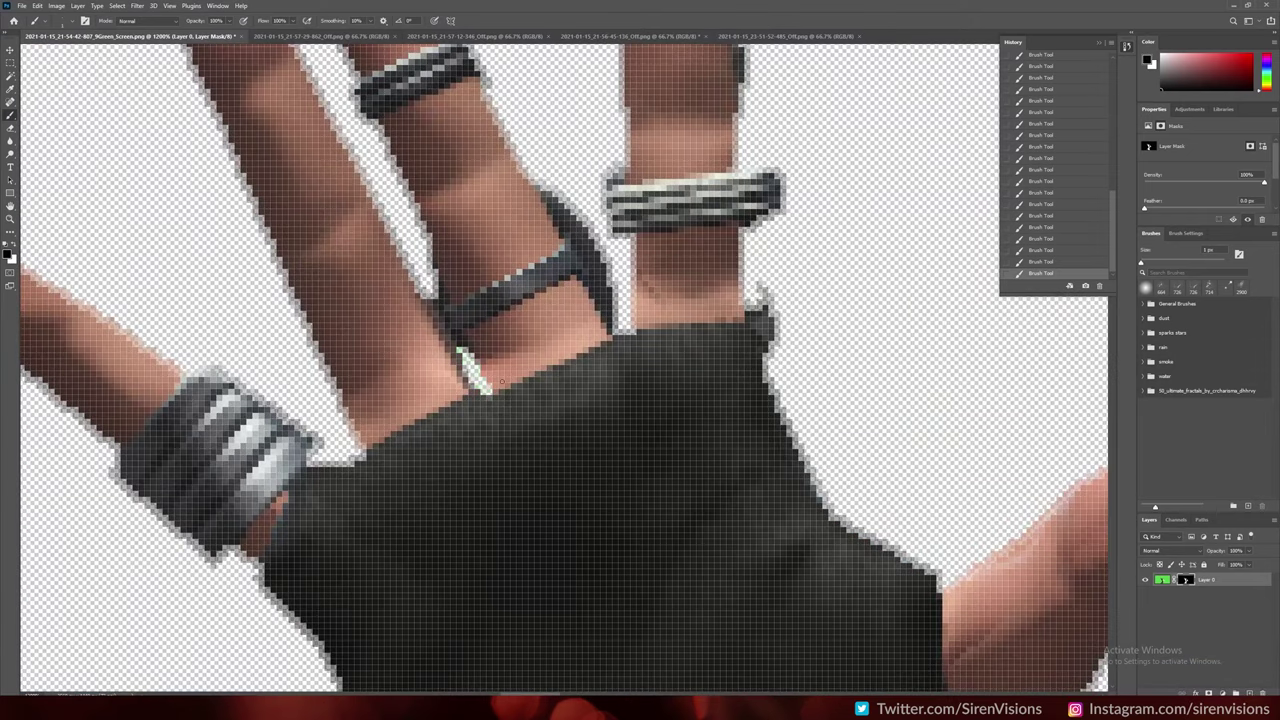
scroll(500, 381, "down", 5)
scroll(560, 300, "down", 5)
scroll(600, 220, "down", 5)
scroll(610, 184, "up", 3)
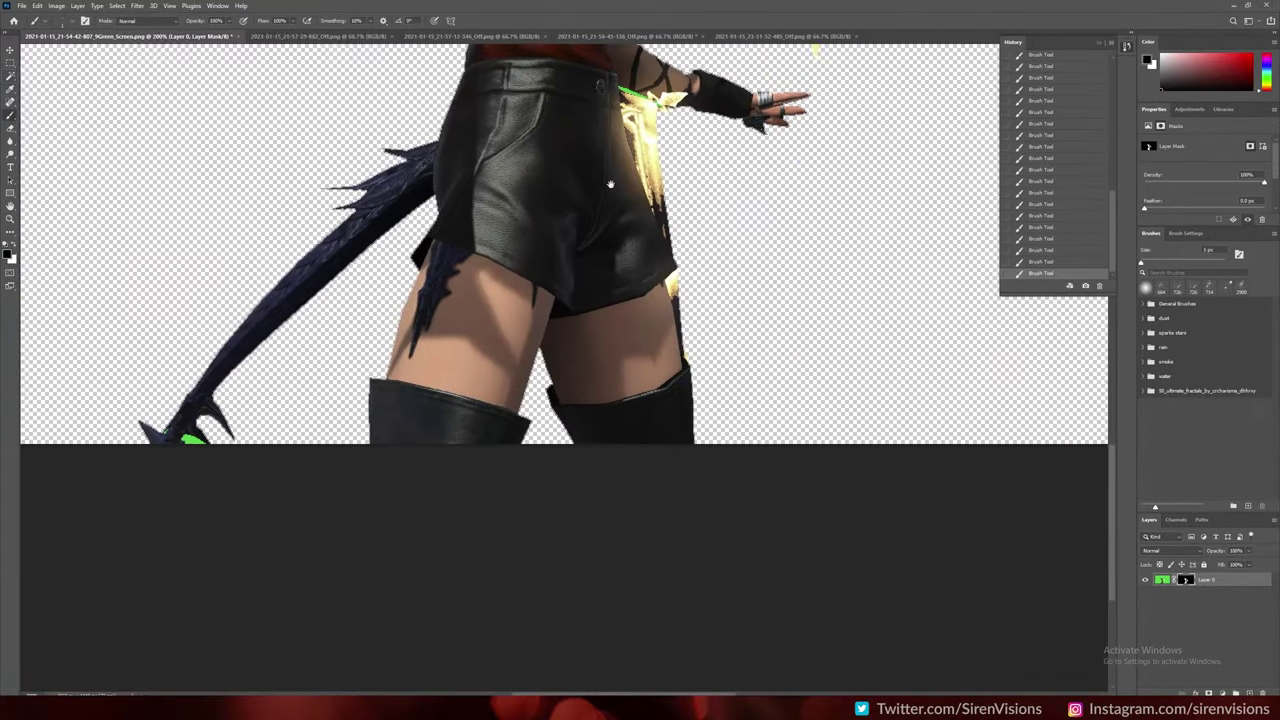
Magic Wand-select the green spill beside the lower hand and paint it out
key("w")
scroll(610, 184, "up", 3)
scroll(437, 480, "up", 5)
left_click(850, 552)
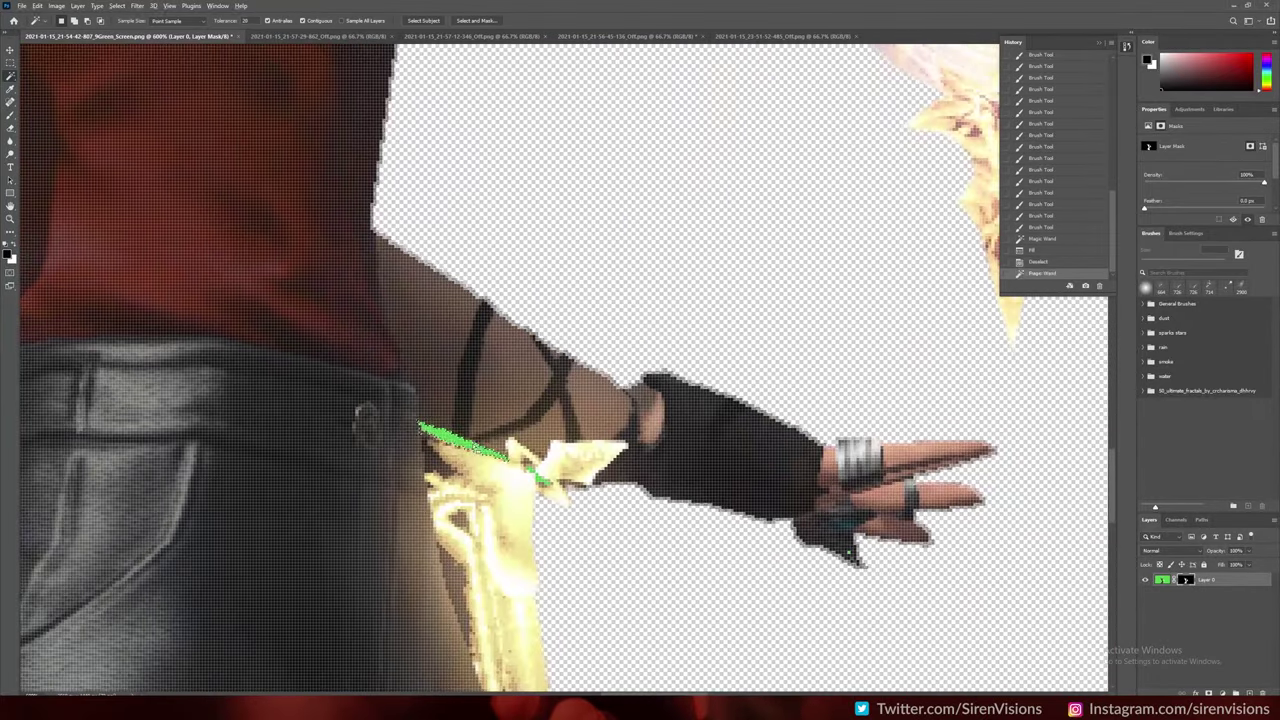
key("b")
scroll(550, 520, "up", 3)
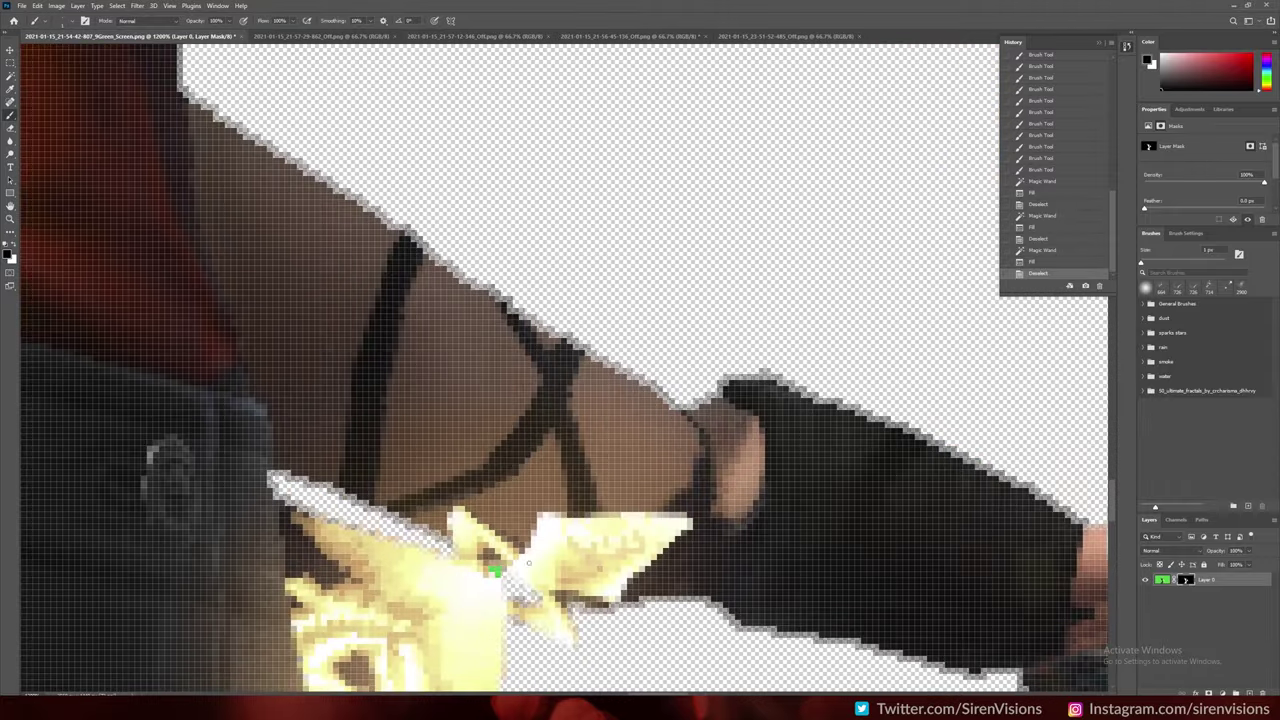
scroll(531, 433, "down", 2)
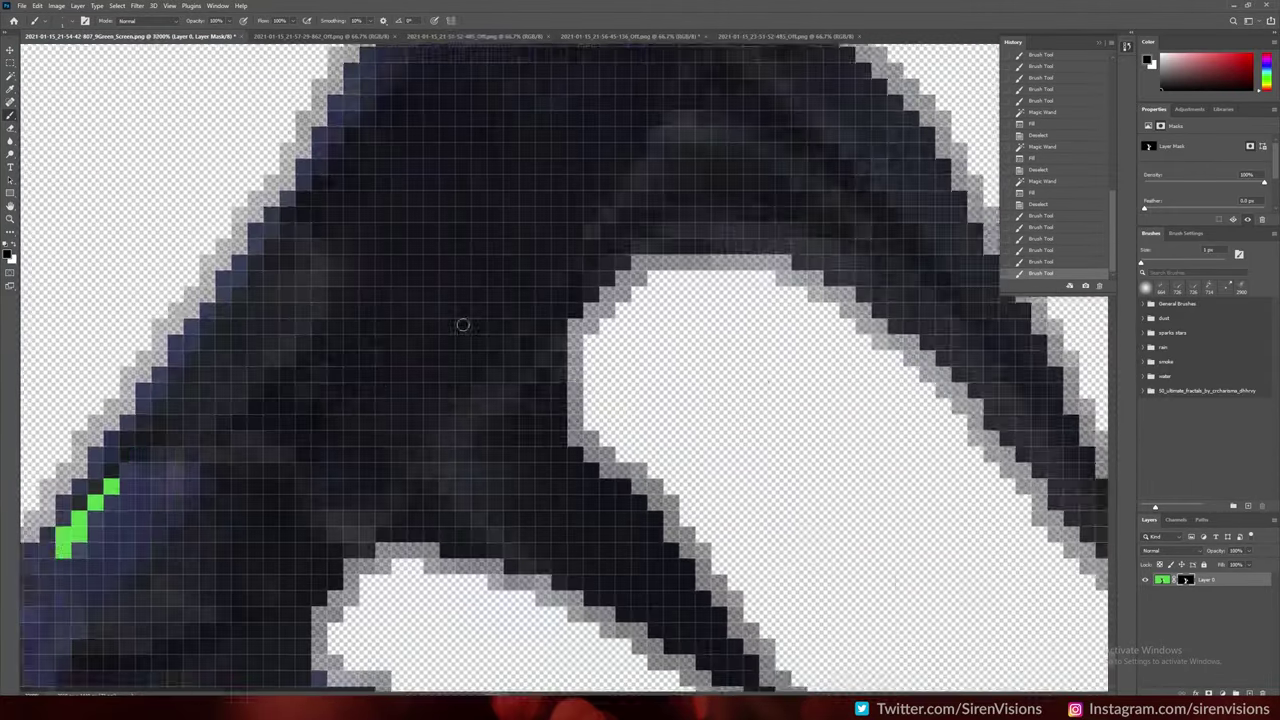
scroll(394, 423, "down", 5)
scroll(394, 423, "down", 5)
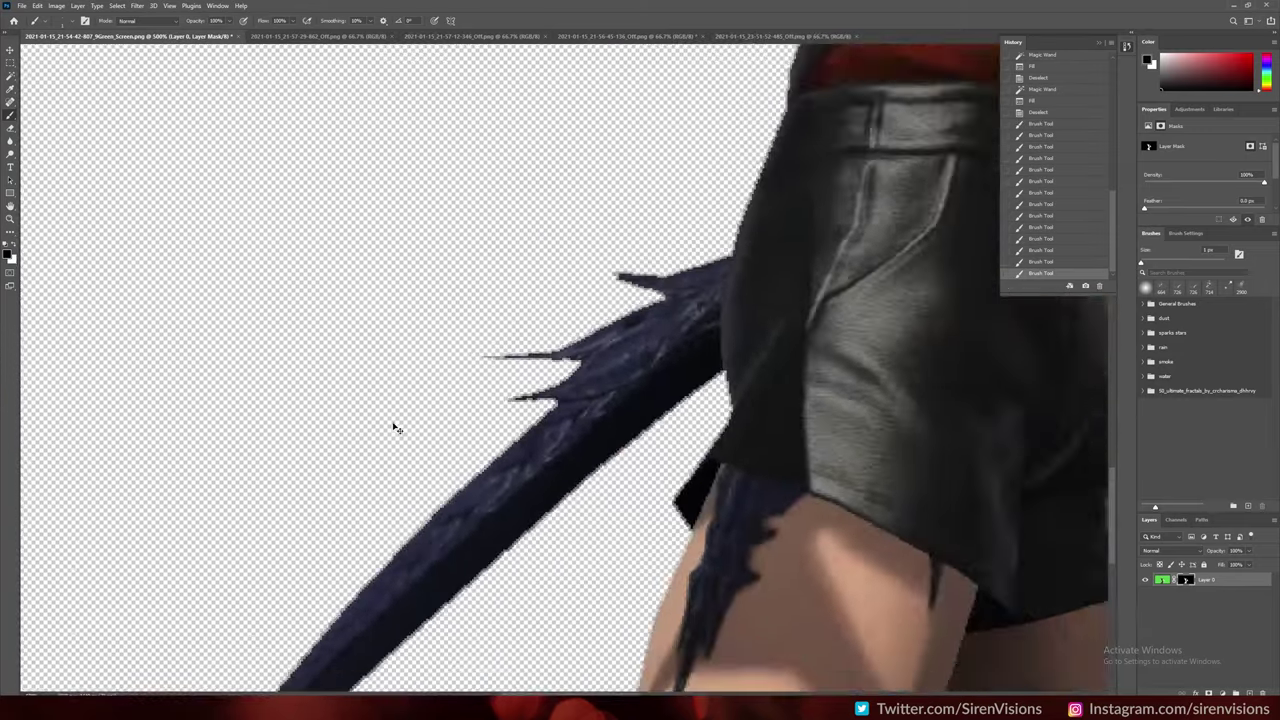
scroll(394, 423, "down", 5)
Bring the starry sky image into the document beneath the character layer
left_click(780, 36)
left_click_drag(412, 363, 629, 414)
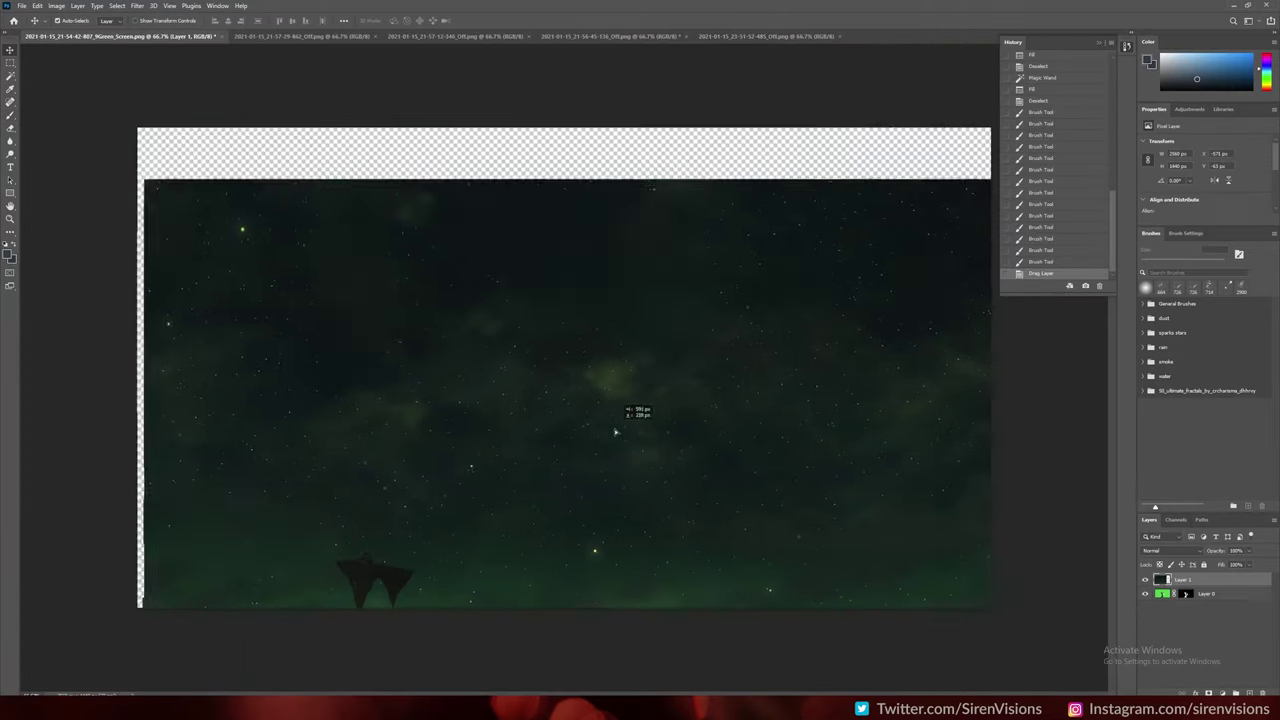
left_click_drag(1180, 580, 1179, 606)
Add clipped Levels and Exposure adjustments to the character and group them with it
left_click(1222, 692)
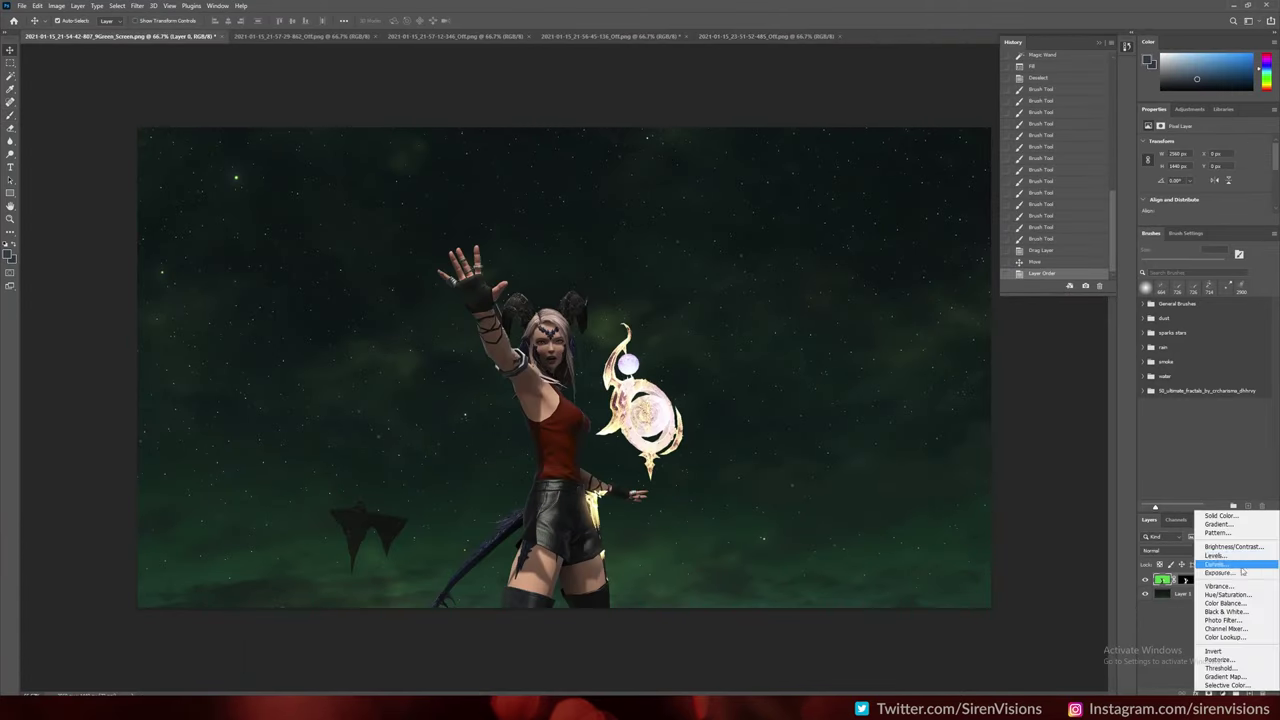
left_click(1215, 562)
mouse_move(1217, 205)
left_mouse_down()
mouse_move(1186, 167)
mouse_move(1219, 207)
left_mouse_up()
left_click(1222, 692)
left_click(1215, 576)
left_click(1204, 219)
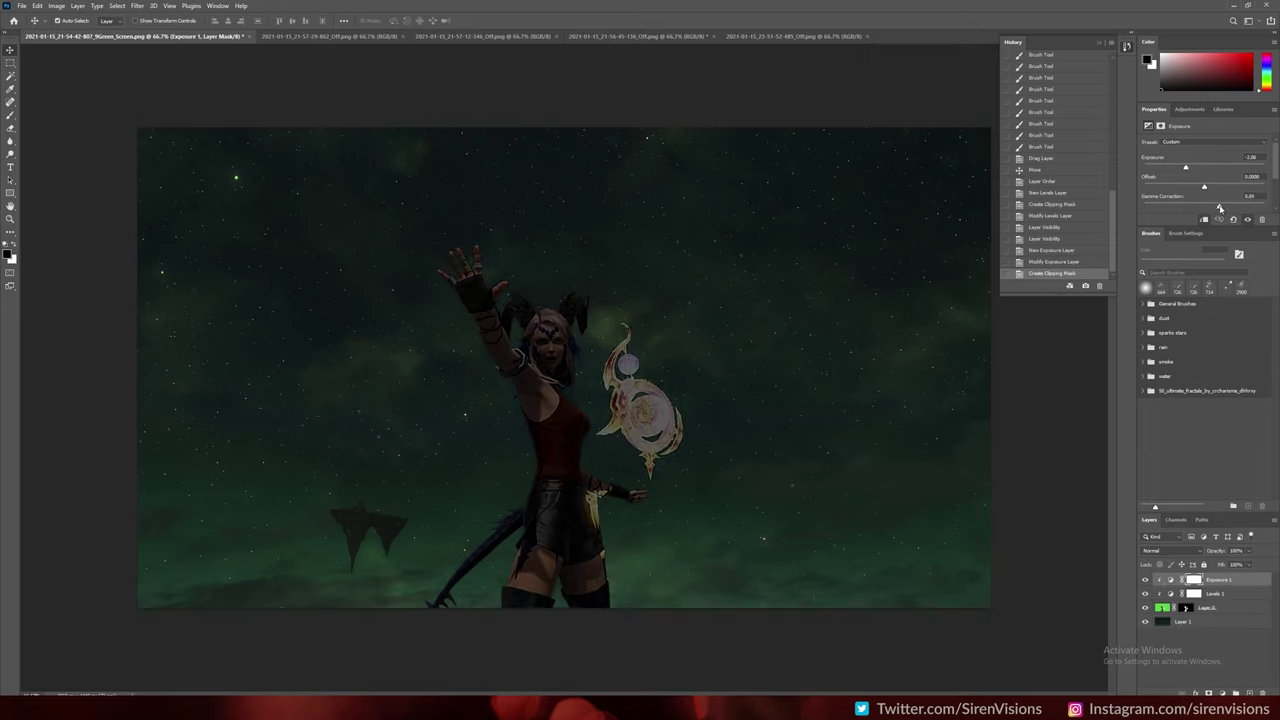
left_click_drag(1186, 167, 1191, 171)
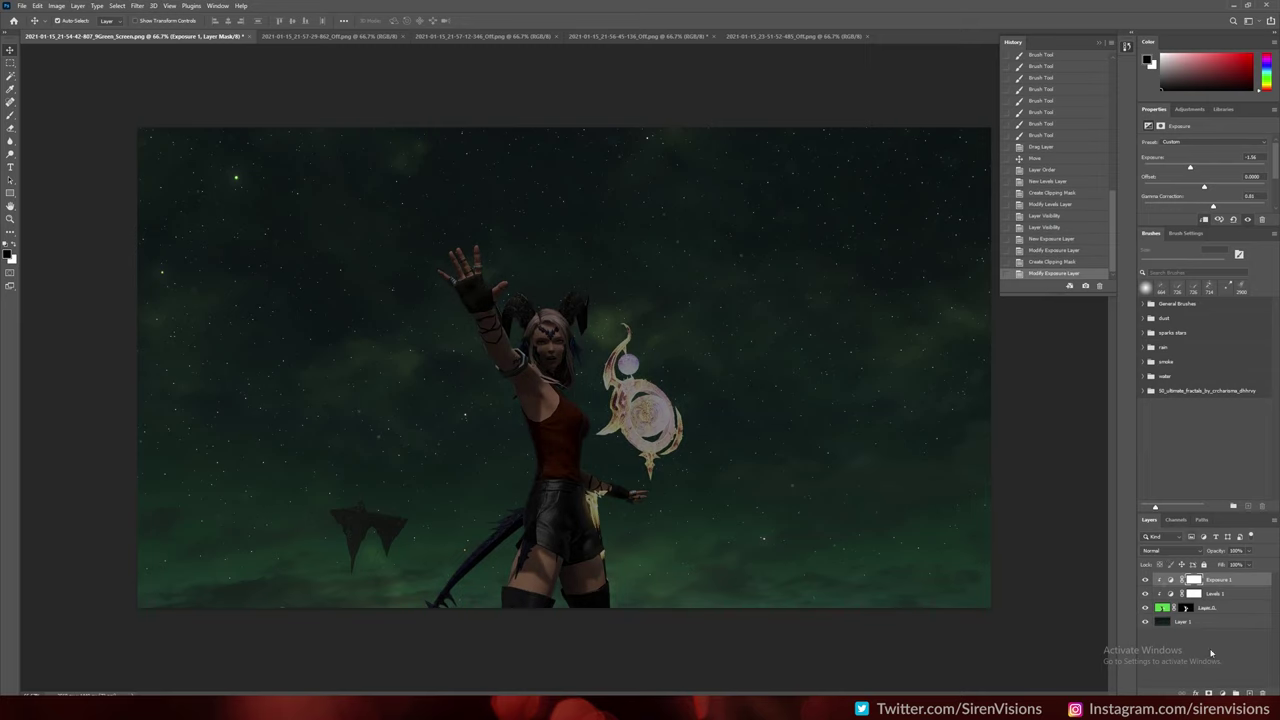
left_click(1200, 607, "shift")
key("ctrl+g")
Add a scene-wide Levels adjustment, discarding a trial Black & White layer
left_click(1222, 692)
left_click(1215, 549)
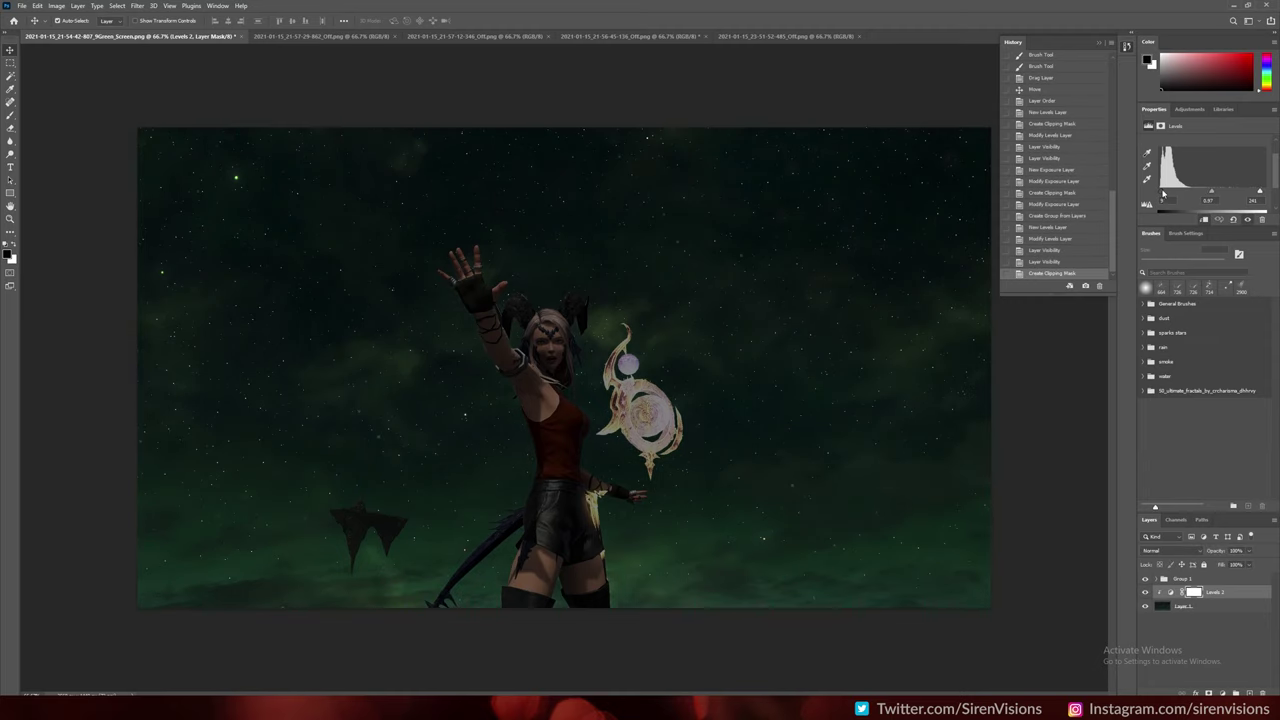
left_click_drag(1162, 194, 1164, 194)
left_click(1182, 651)
left_click(1222, 692)
left_click(1215, 603)
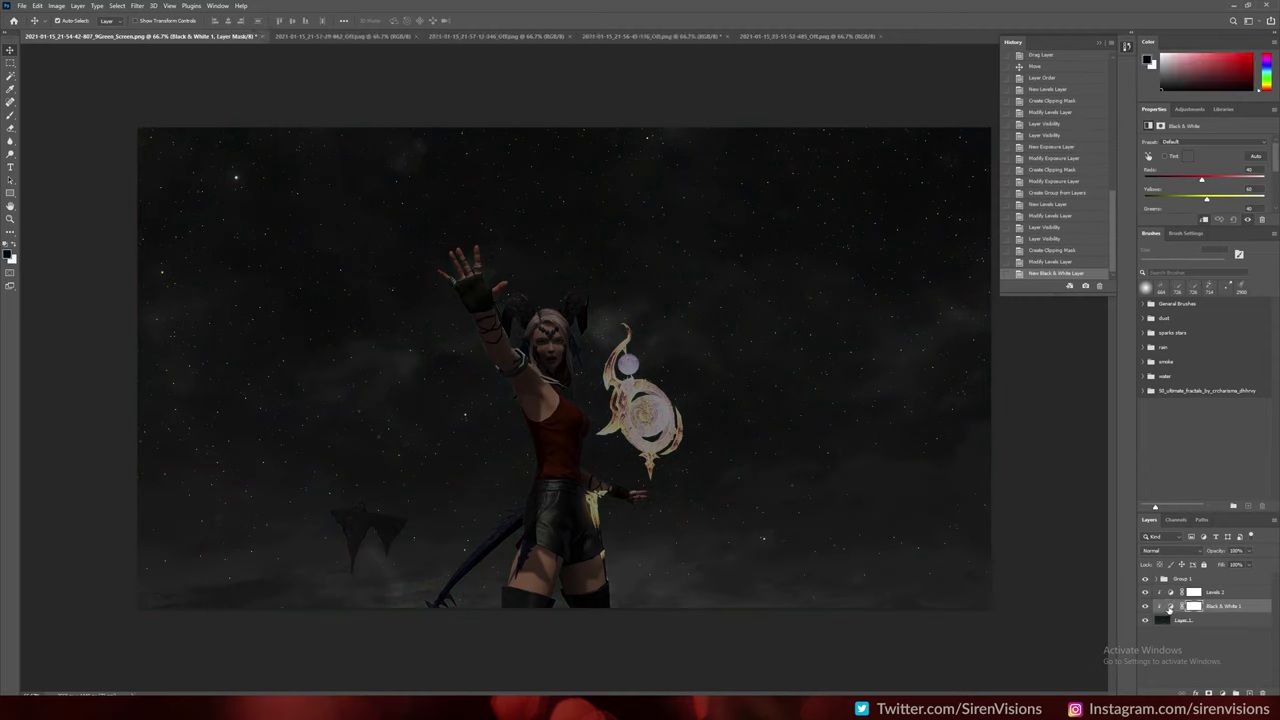
key("Delete")
Add Color Balance shifting midtones and highlights toward magenta for a purple tint
left_click(1222, 692)
left_click(1215, 594)
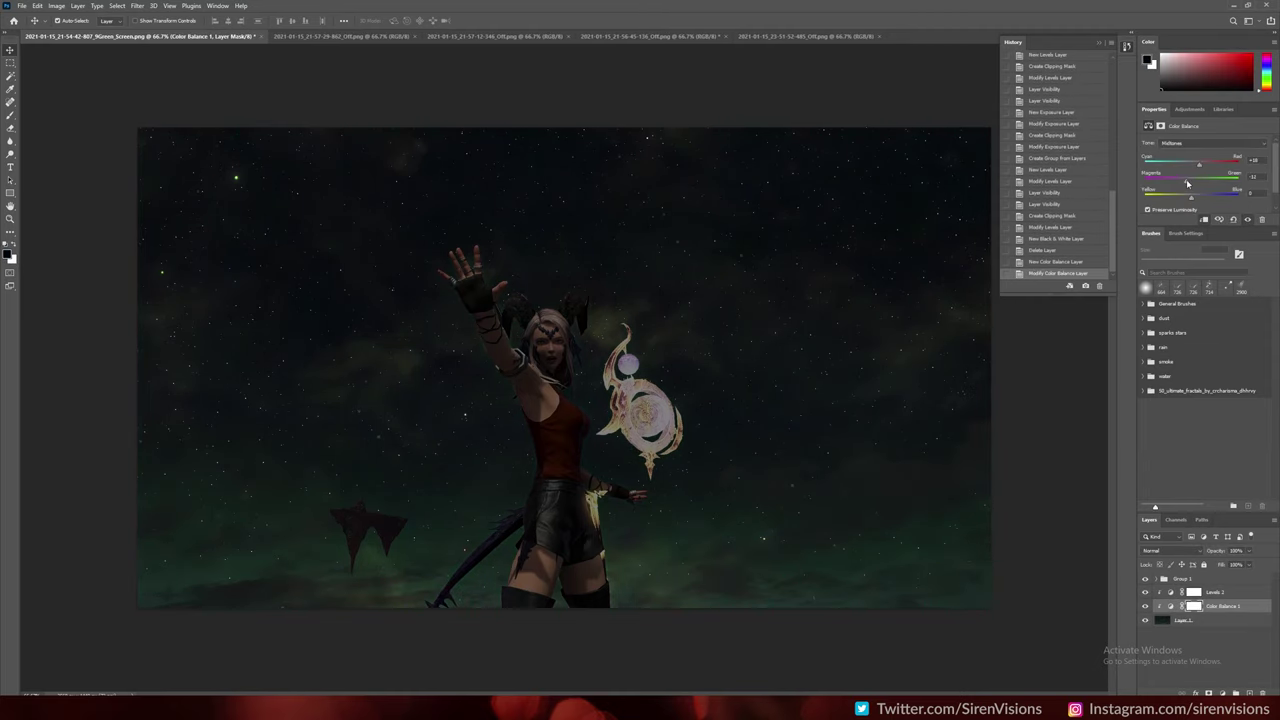
left_click_drag(1190, 176, 1164, 176)
left_click(1200, 143)
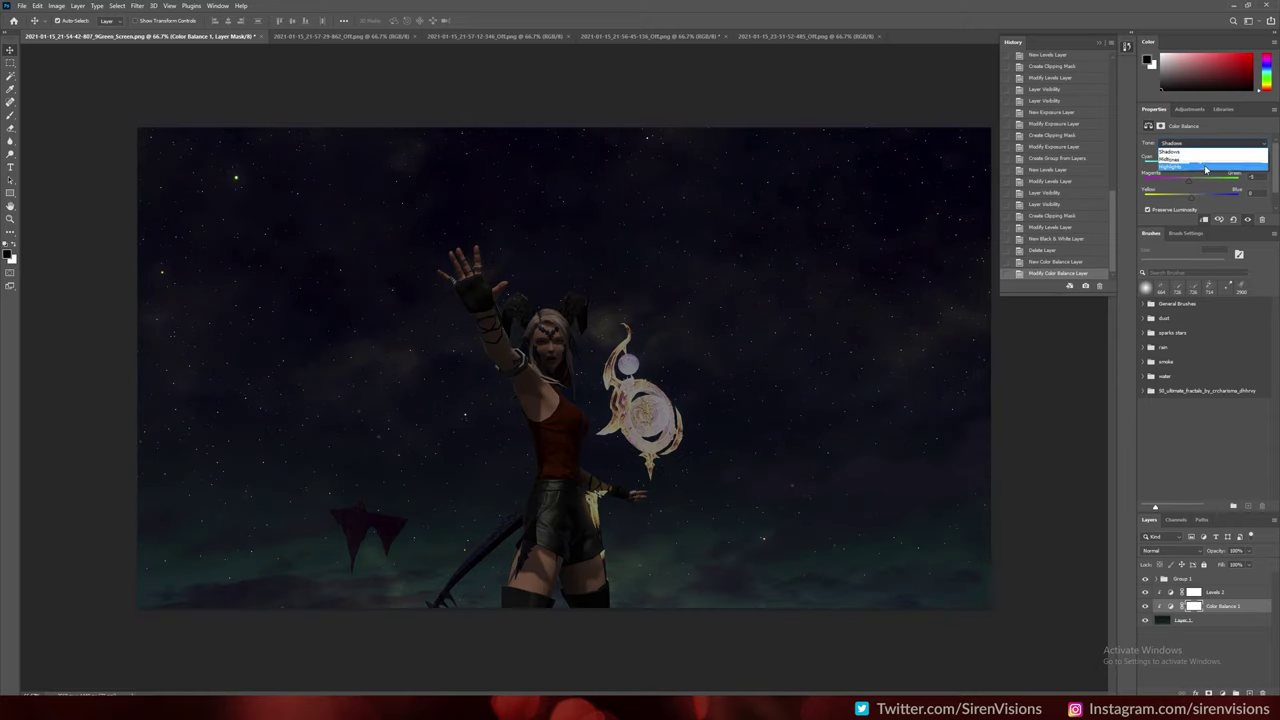
left_click(1175, 170)
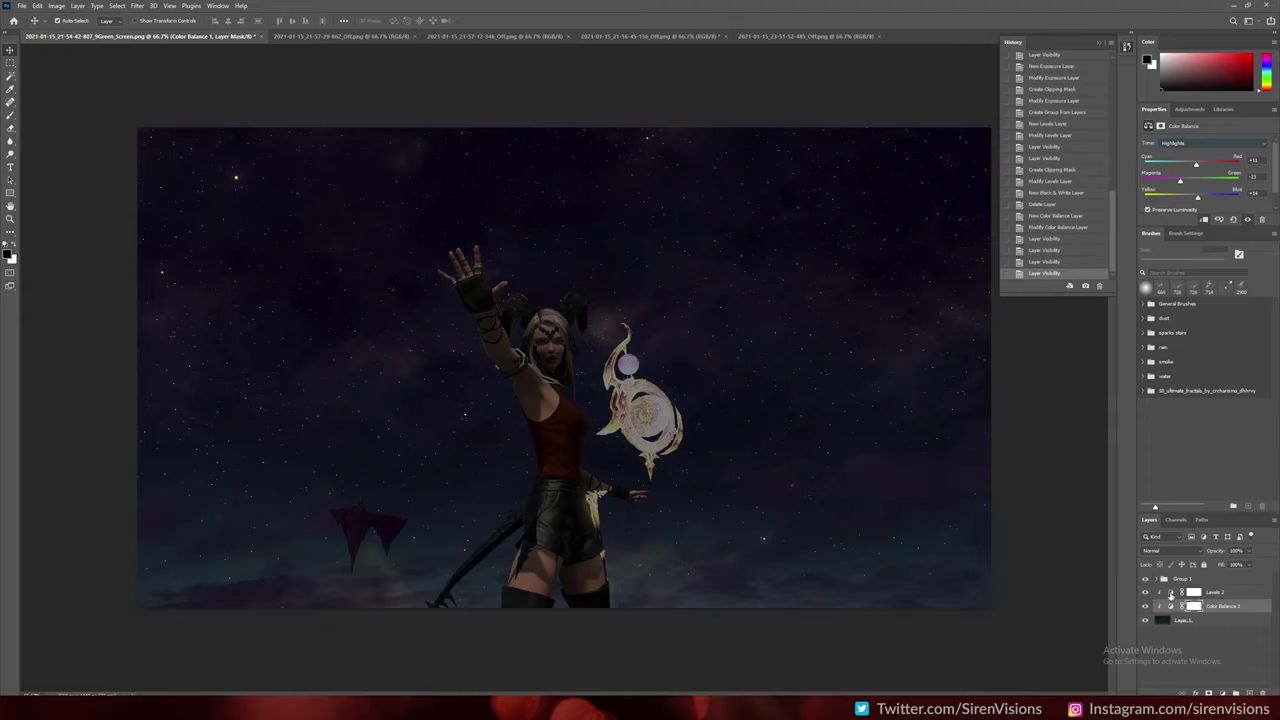
left_click(1172, 593)
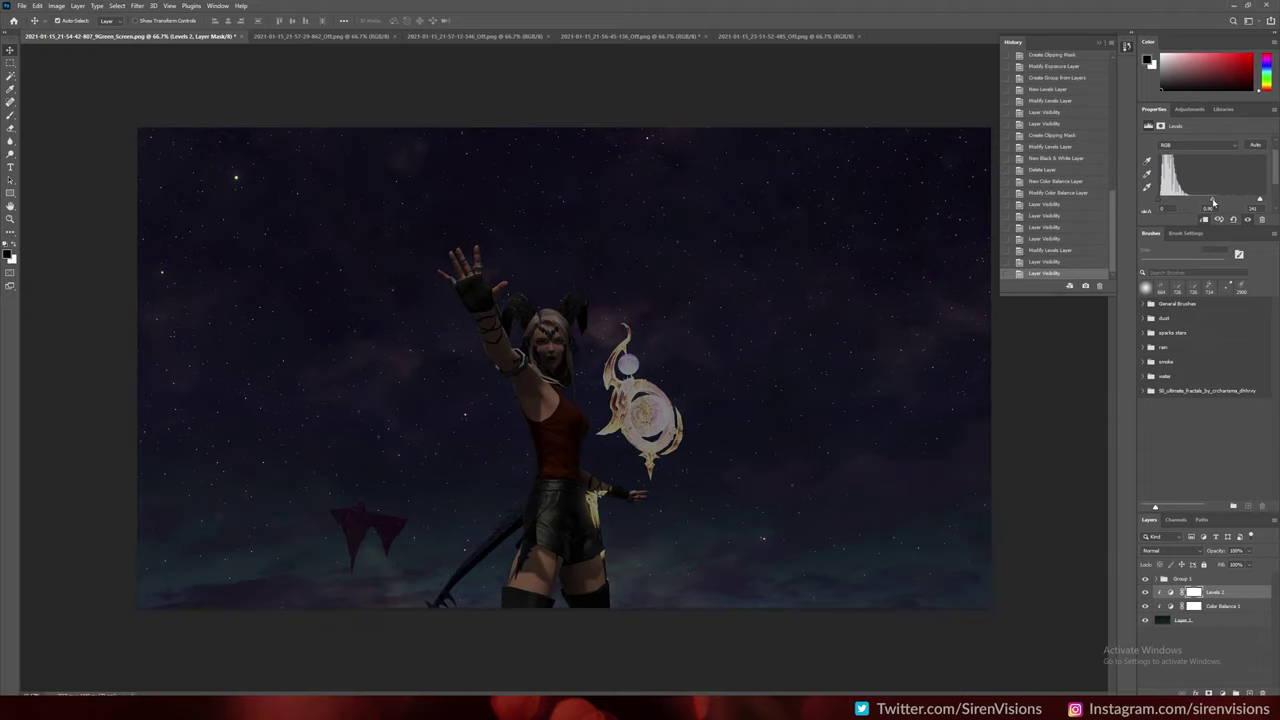
left_click(1205, 682)
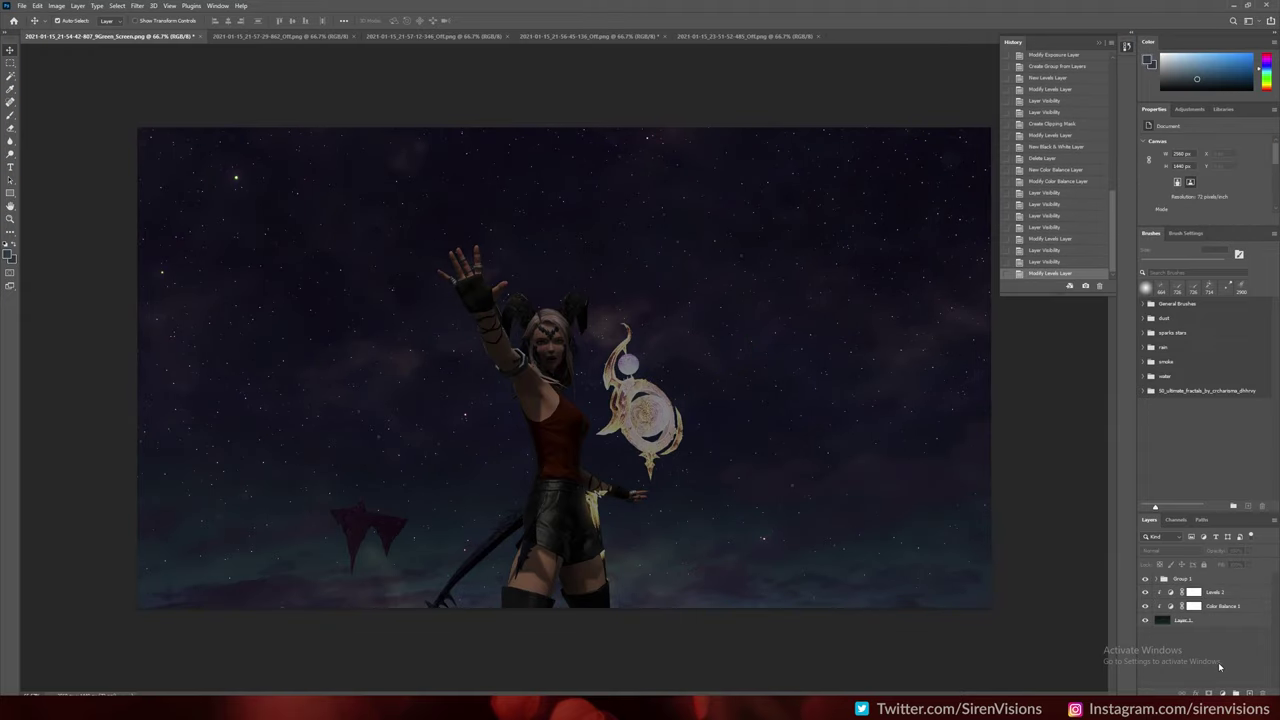
Compare Color Balance on and off, tweak Levels 2, then group both adjustment layers
left_click(1194, 606)
left_click(1145, 606)
left_click(1145, 606)
left_click(1172, 594)
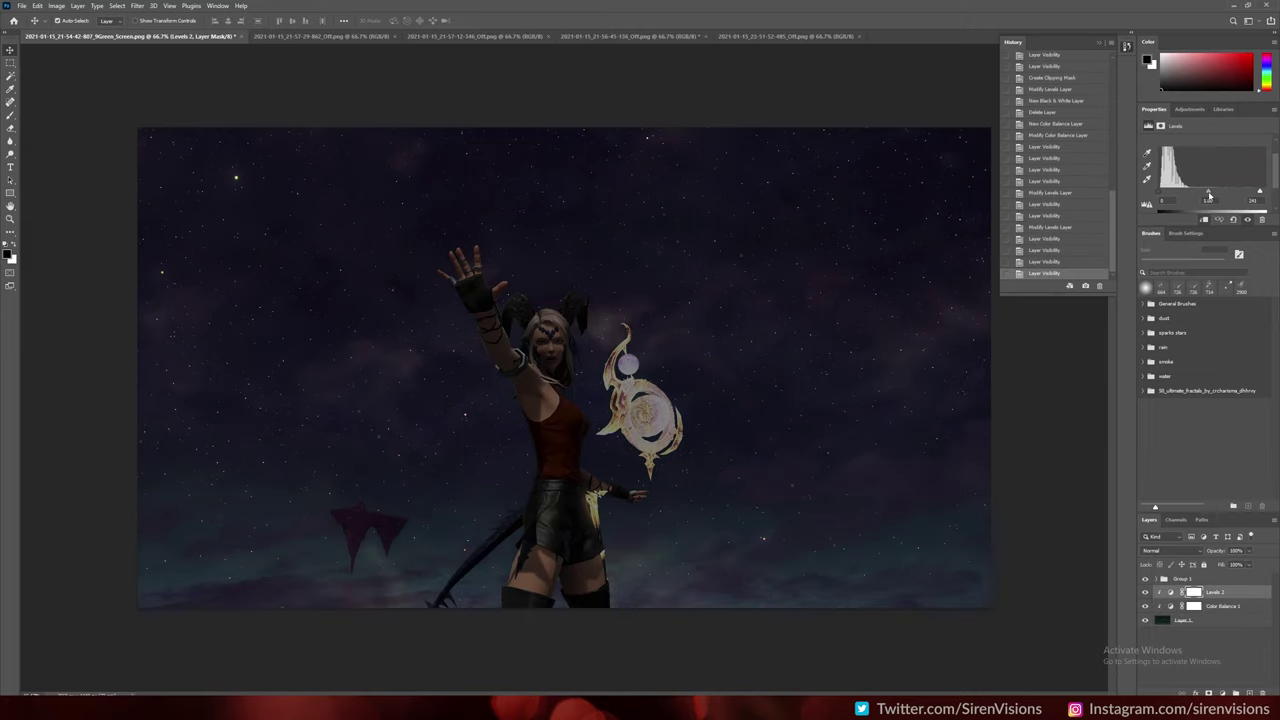
left_click(1195, 661)
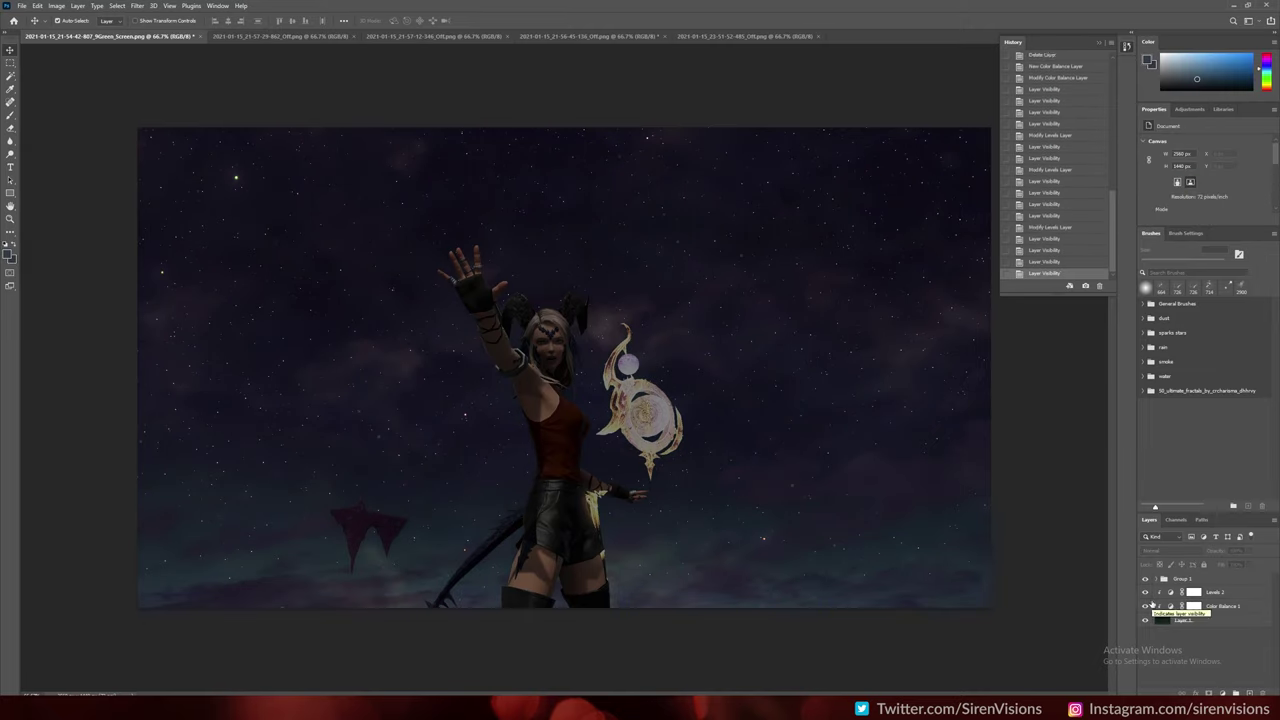
left_click(1220, 592)
left_click(1230, 606, "shift")
key("ctrl+g")
Name the new group 'bg' and its layers 'light corr' and 'color corr'
double_click(1182, 591)
type("bg")
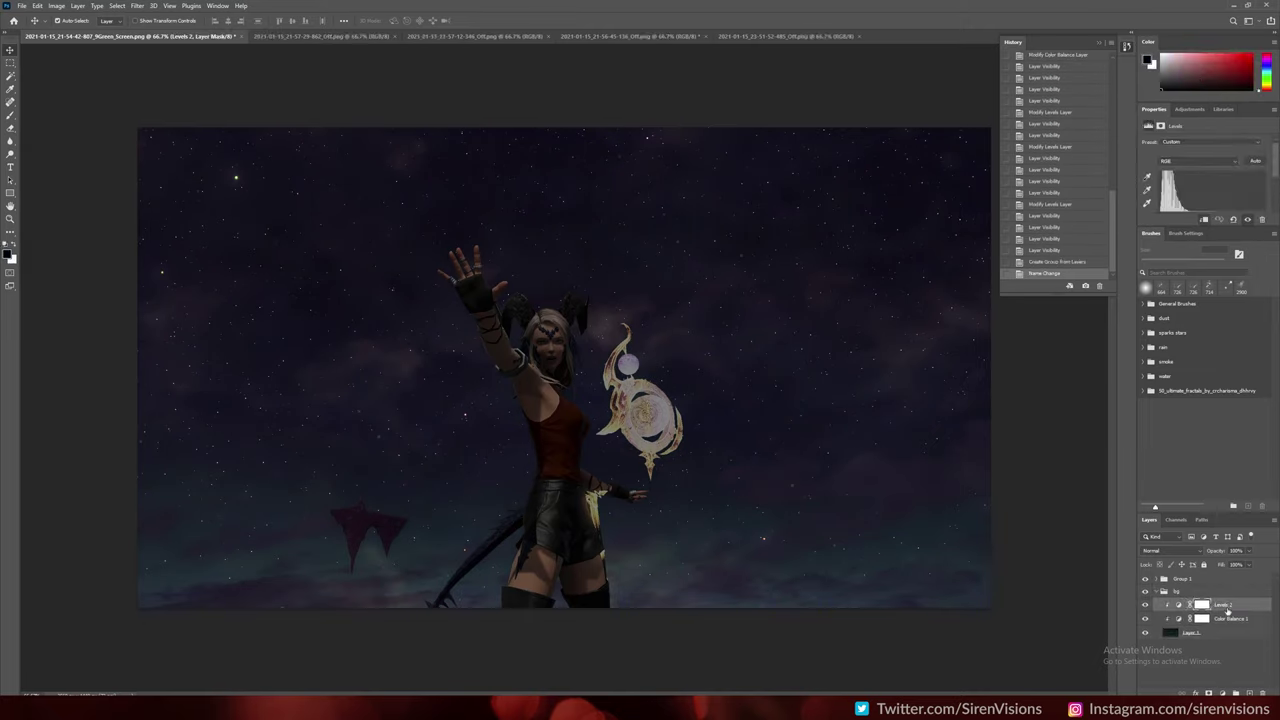
double_click(1222, 604)
type("light corr")
key("Tab")
type("color corr")
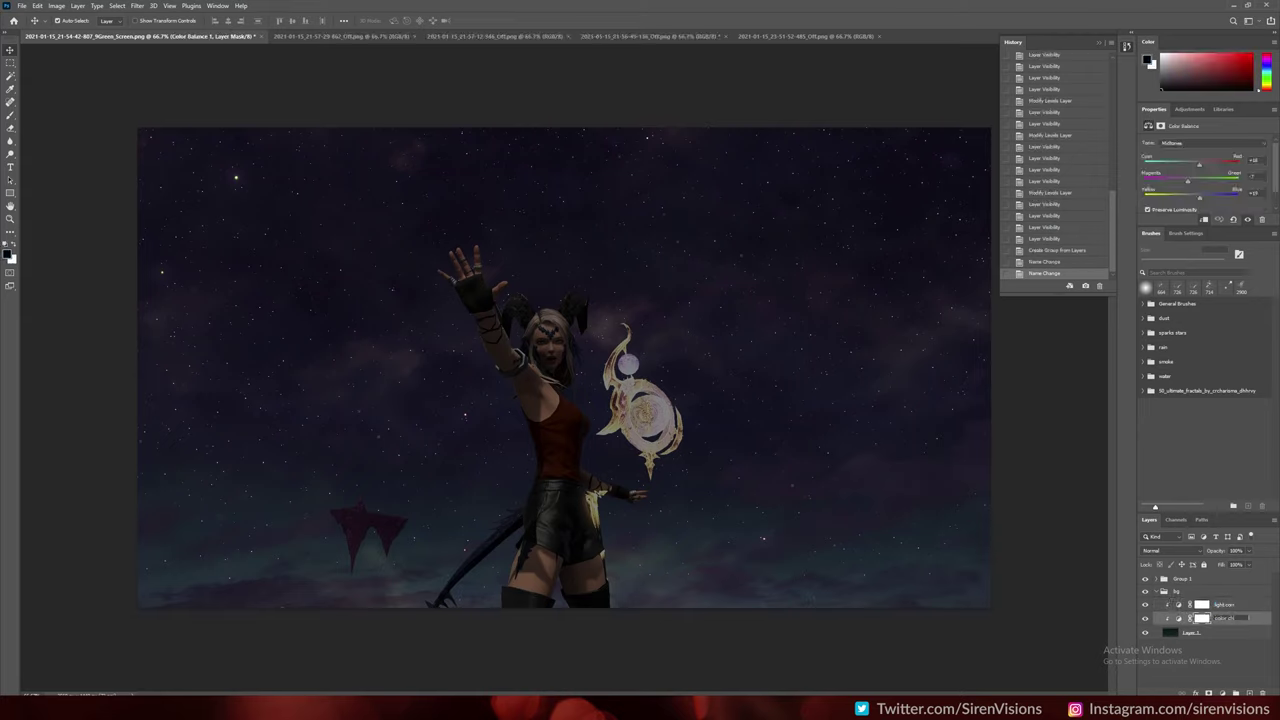
key("Tab")
Name the remaining layers 'night' and 'light corr', rename Group 1 'char', and bring up the card screenshot
key("Tab")
key("Tab")
type("night")
key("Return")
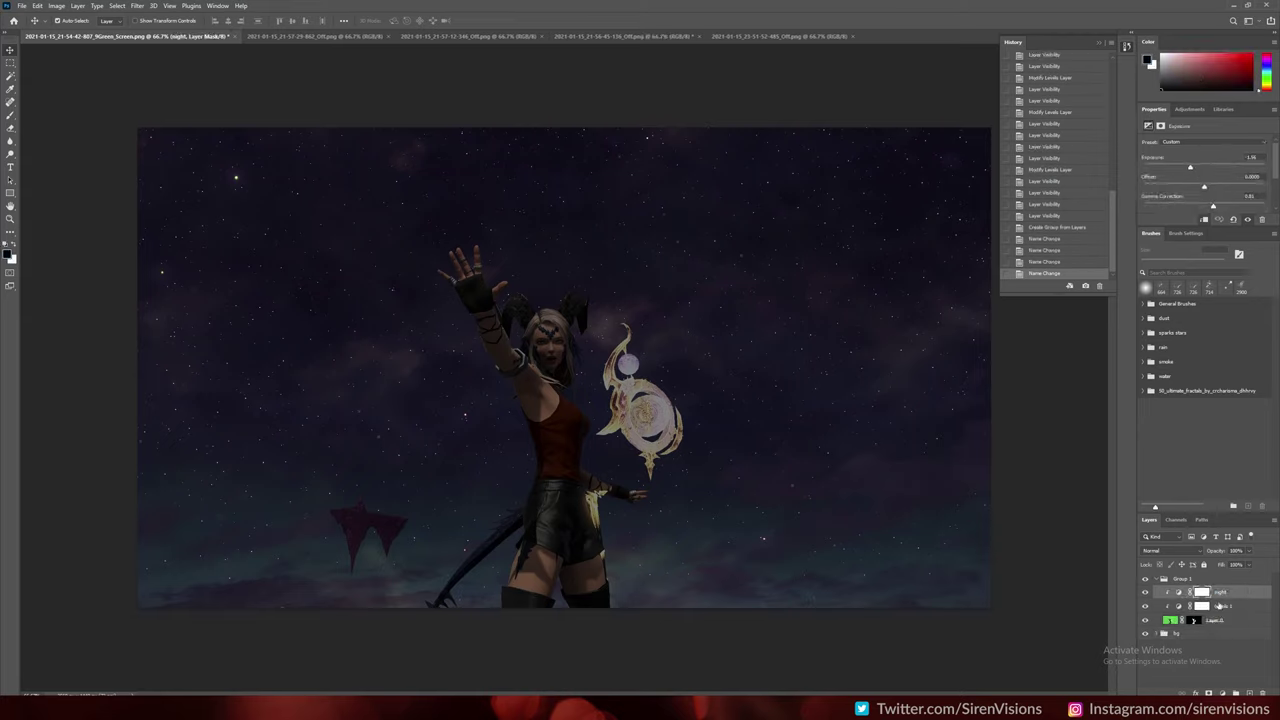
key("Tab")
type("light corr")
key("shift+Tab")
key("shift+Tab")
type("char")
key("Return")
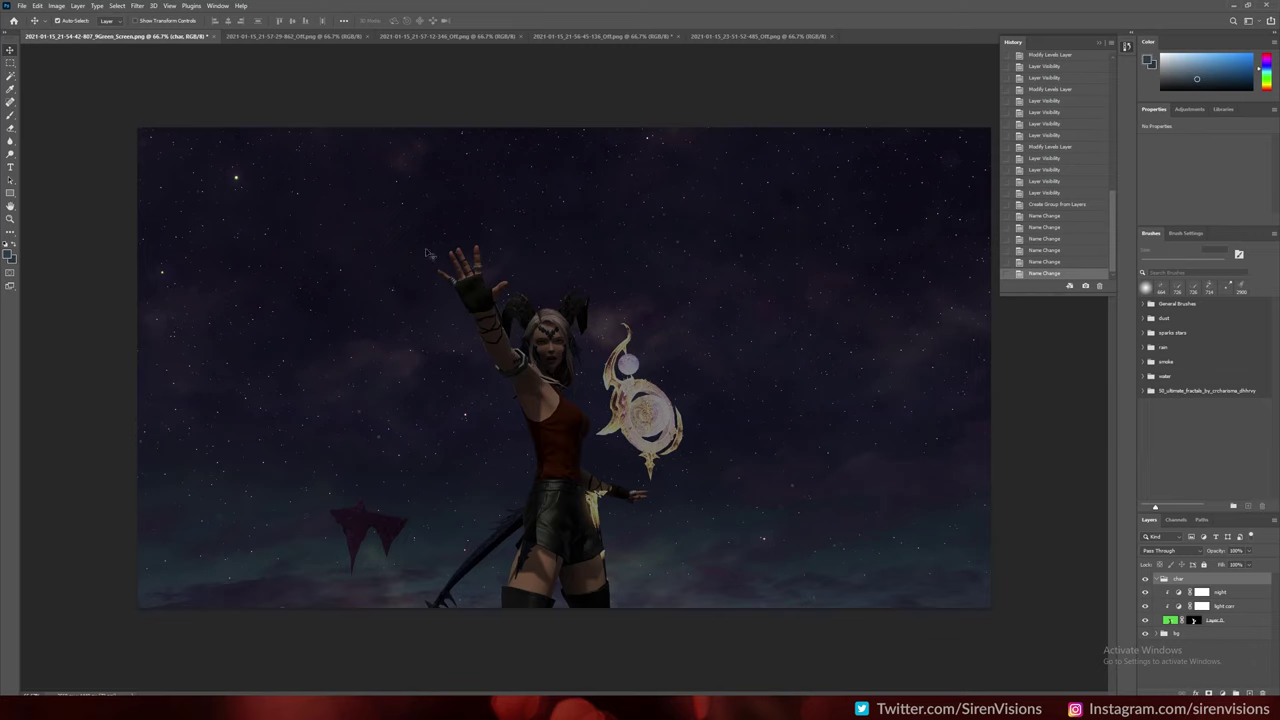
key("ctrl+Tab")
Marquee-select the gold tarot card and add a layer mask
key("m")
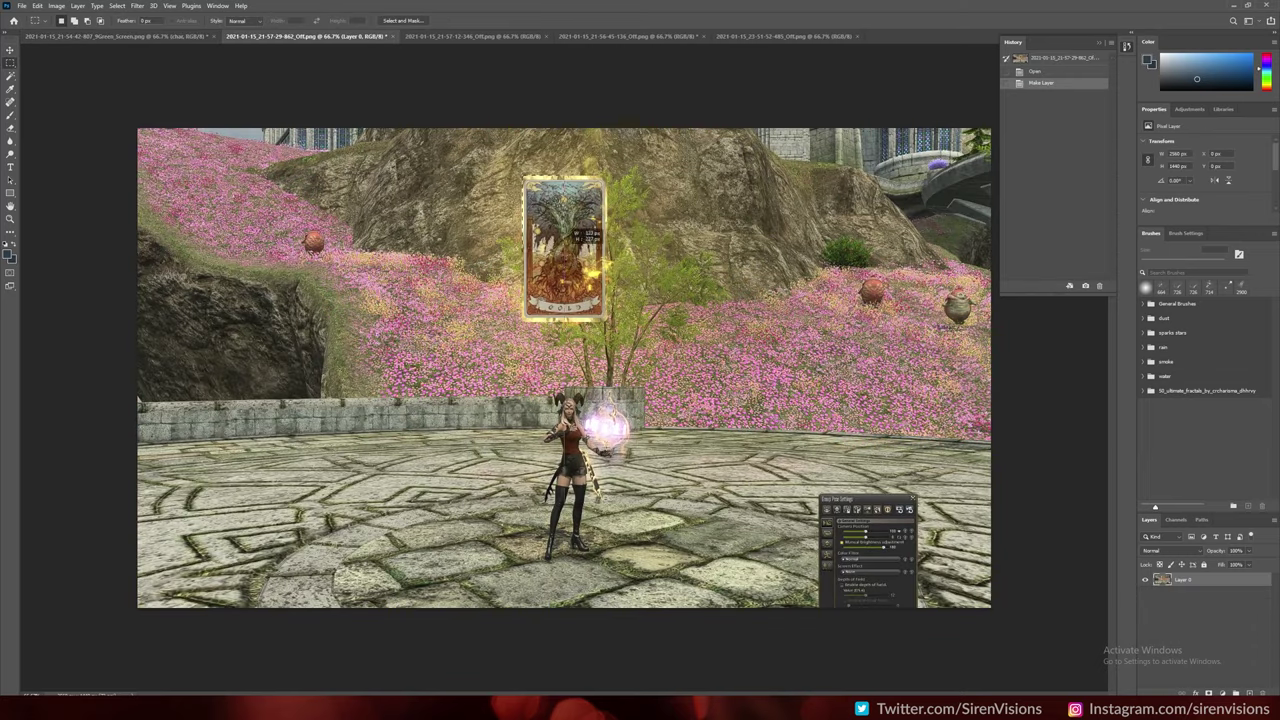
left_click_drag(606, 319, 606, 319)
key("ctrl+plus")
key("ctrl+plus")
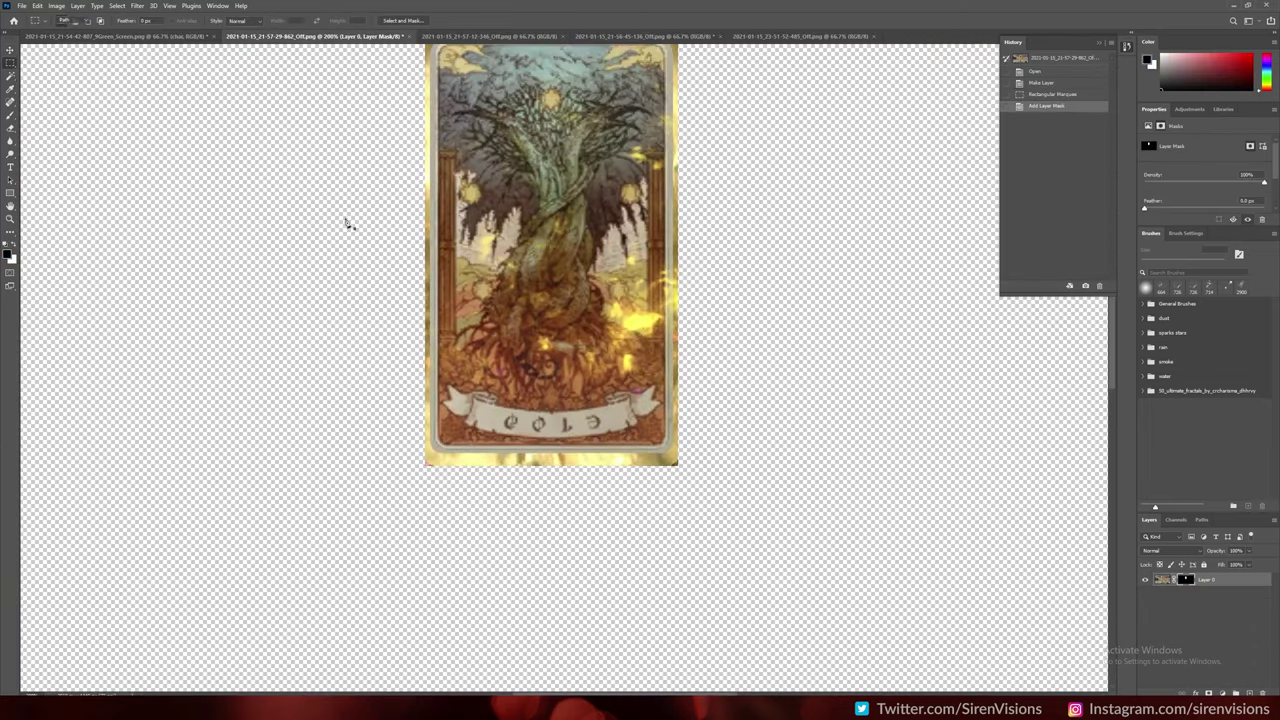
key("p")
left_click(425, 462)
Trace a closed Pen path around the gold card's edges
left_click(425, 410)
left_click(440, 50)
left_click(690, 48)
left_click(712, 95)
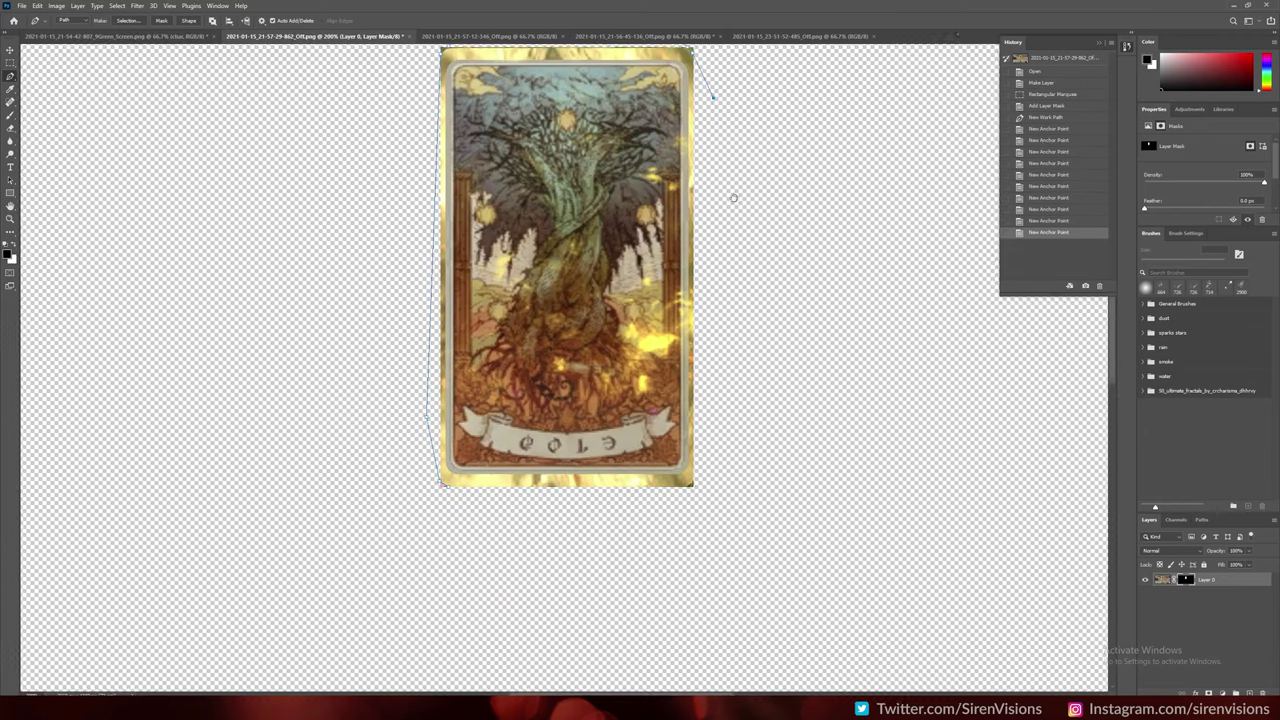
left_click(714, 440)
left_click(688, 487)
left_click(440, 480)
Turn the path into a selection, invert it, and fill the mask to hide everything outside the card
right_click(627, 351)
left_click(660, 418)
key("Return")
right_click(561, 277)
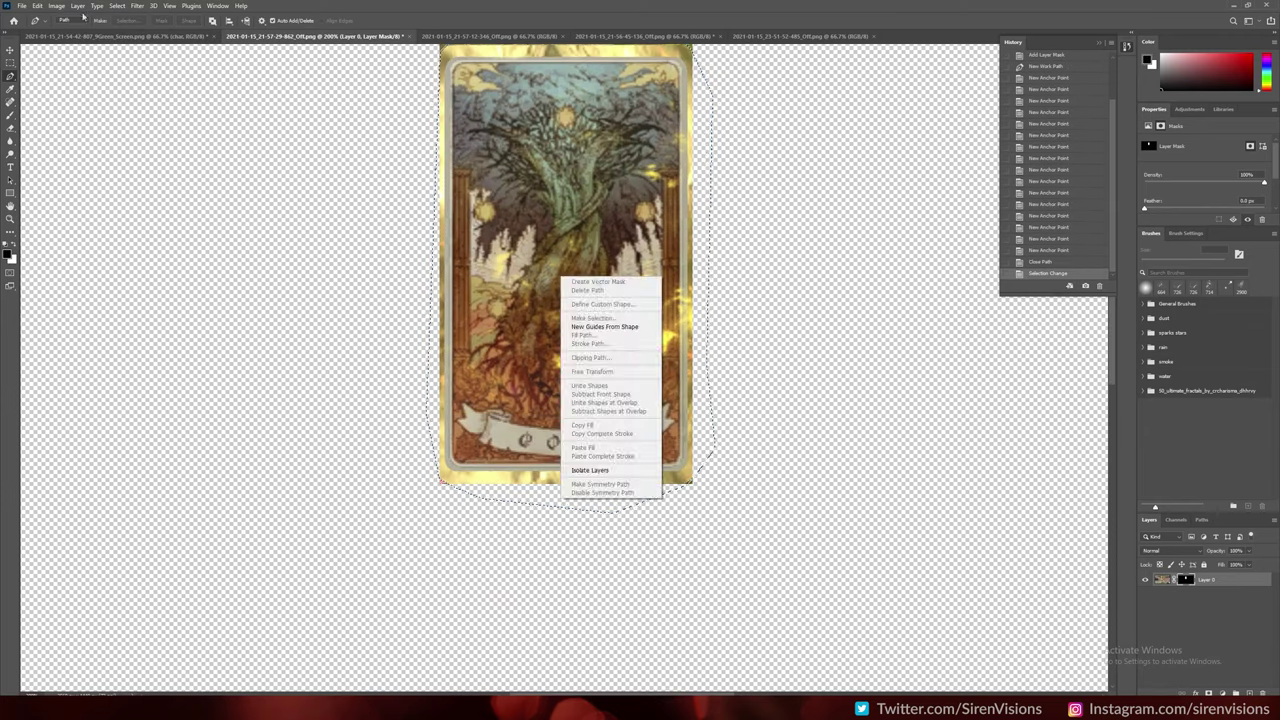
left_click(38, 6)
left_click(130, 46)
key("alt+BackSpace")
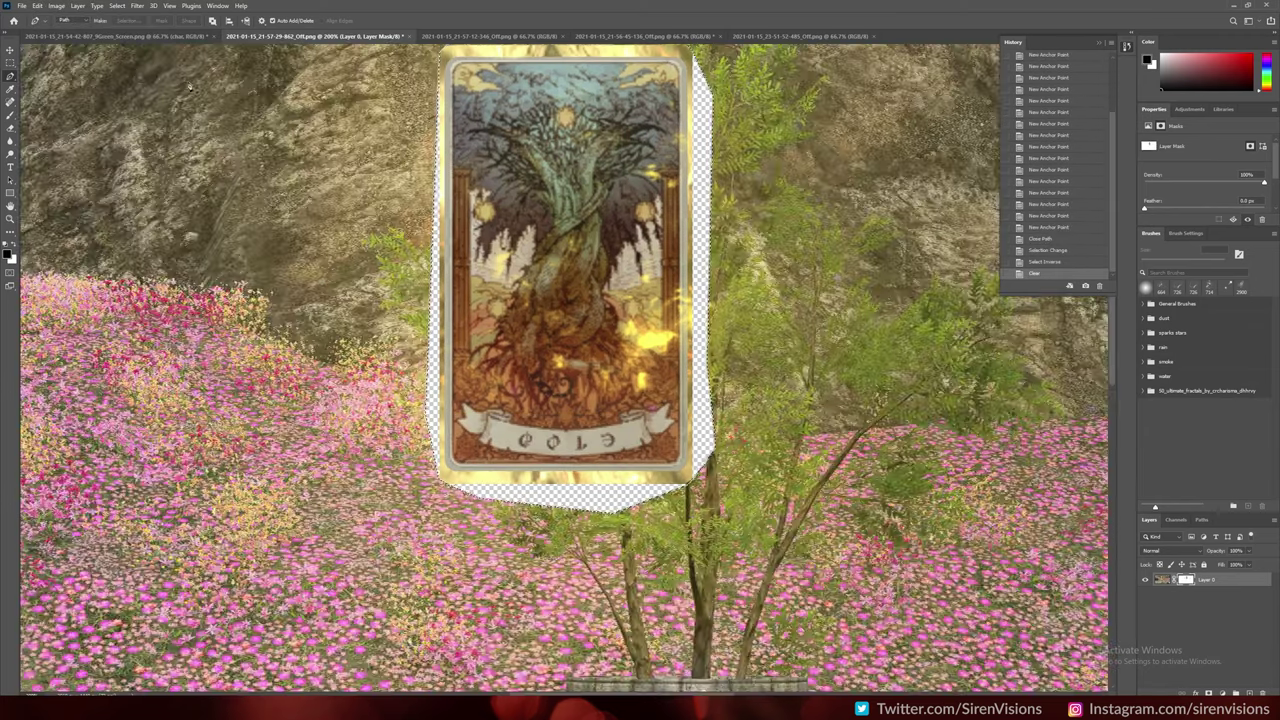
key("ctrl+d")
Close the gold card screenshot without saving changes
key("v")
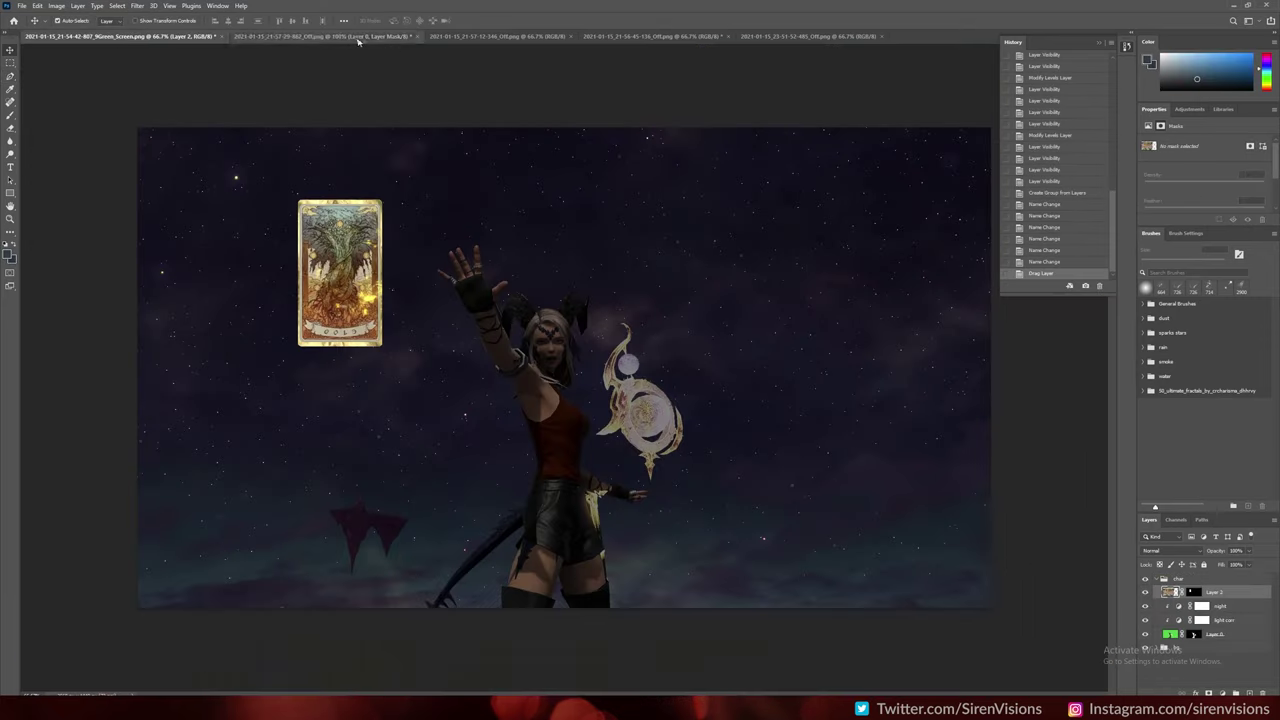
key("ctrl+w")
left_click(637, 264)
Marquee-select the purple tarot card and add a layer mask
left_click_drag(605, 335, 606, 336)
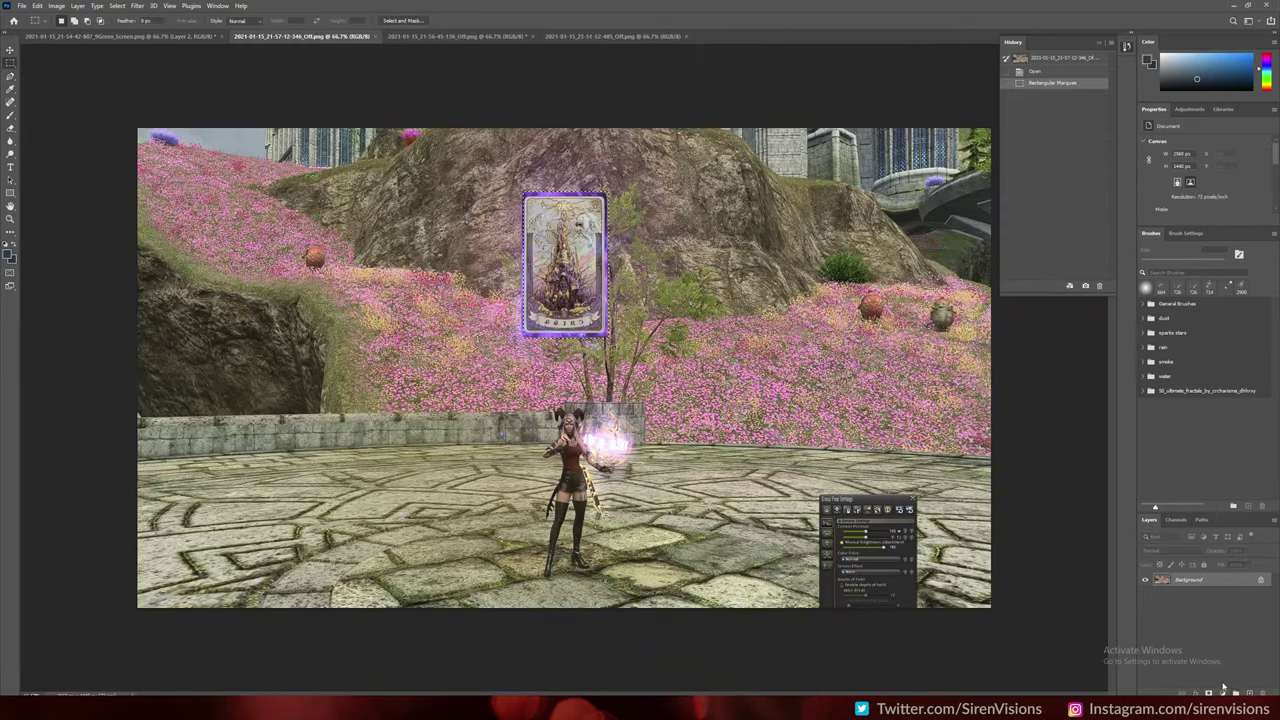
left_click(1217, 692)
key("ctrl+1")
key("ctrl+plus")
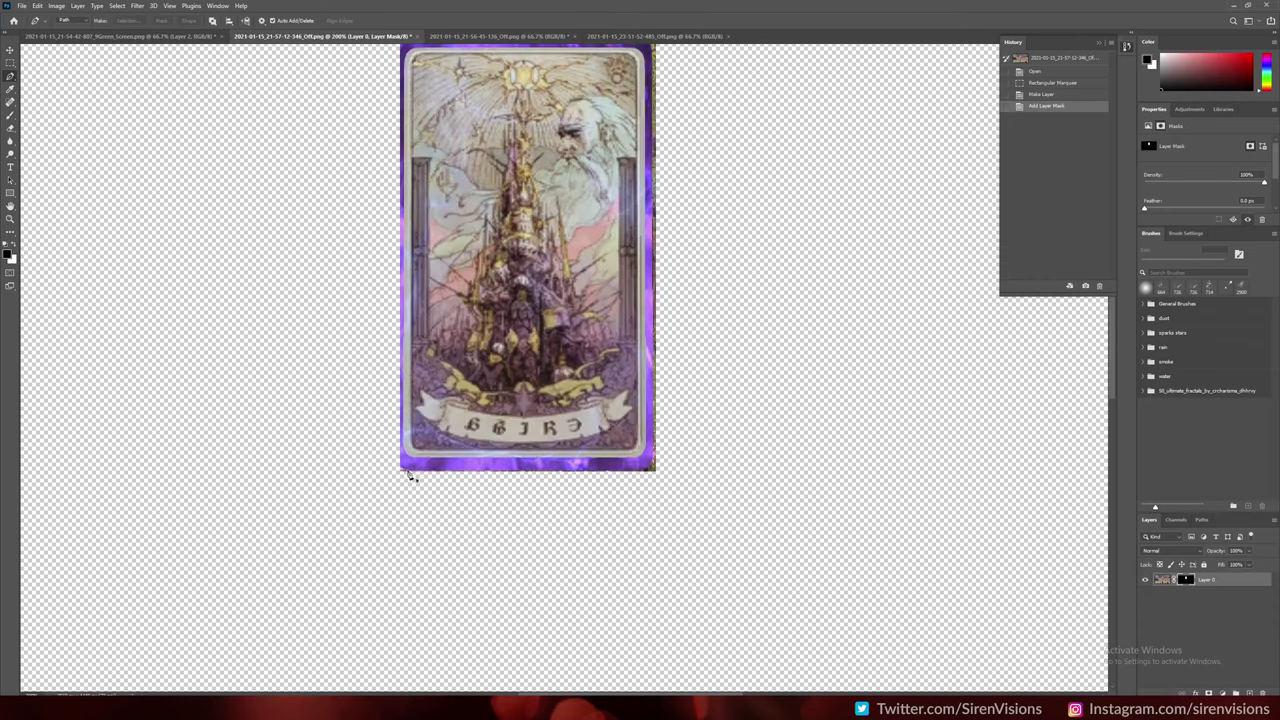
Trace a closed Pen path around the purple card's edges
left_click(405, 475)
left_click(372, 425)
left_click(386, 286)
scroll(386, 286, "up", 3)
left_click(408, 253)
left_click(405, 244)
left_click(648, 248)
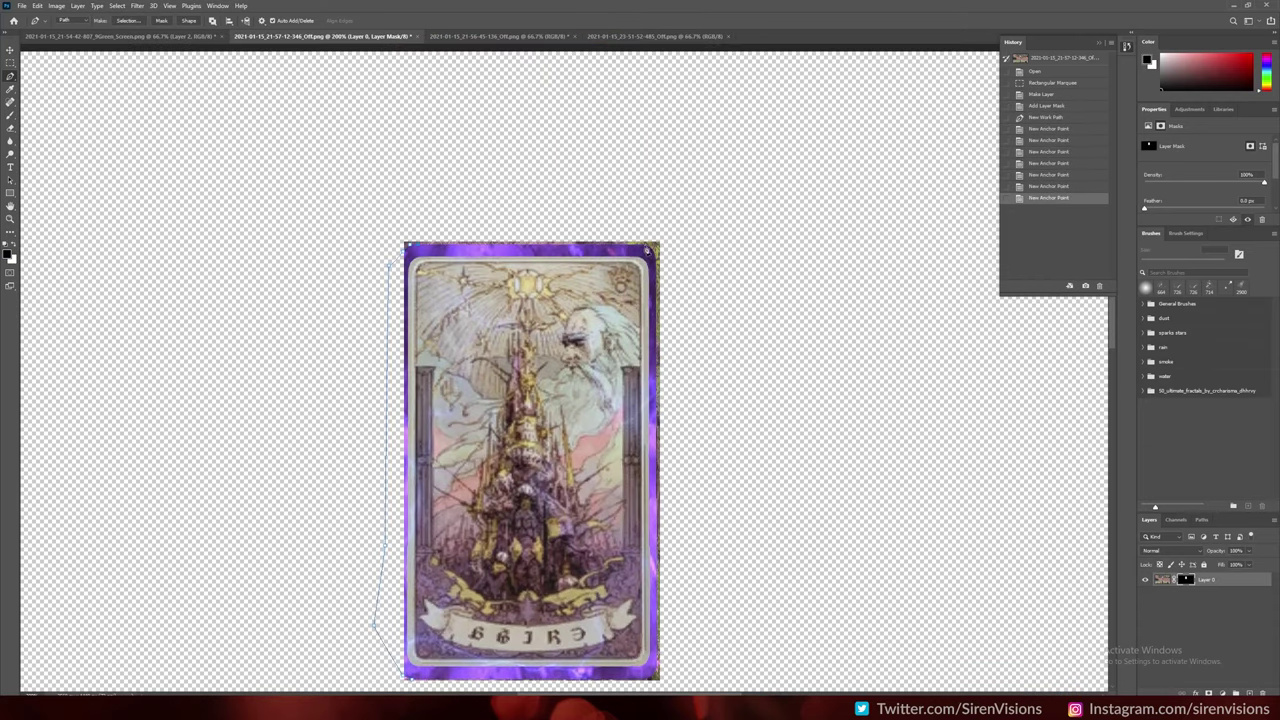
left_click(657, 245)
scroll(668, 577, "down", 3)
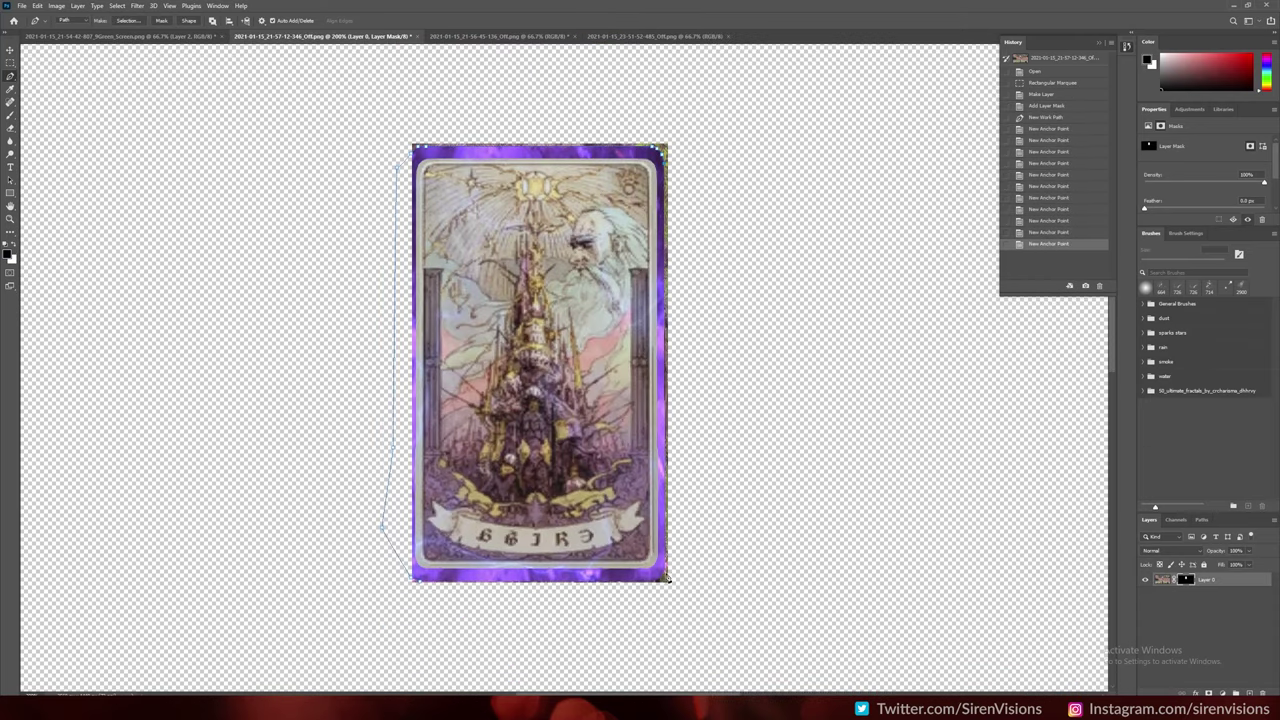
left_click(412, 580)
Mask out everything outside the purple card and move it into the starry-sky composite
right_click(472, 558)
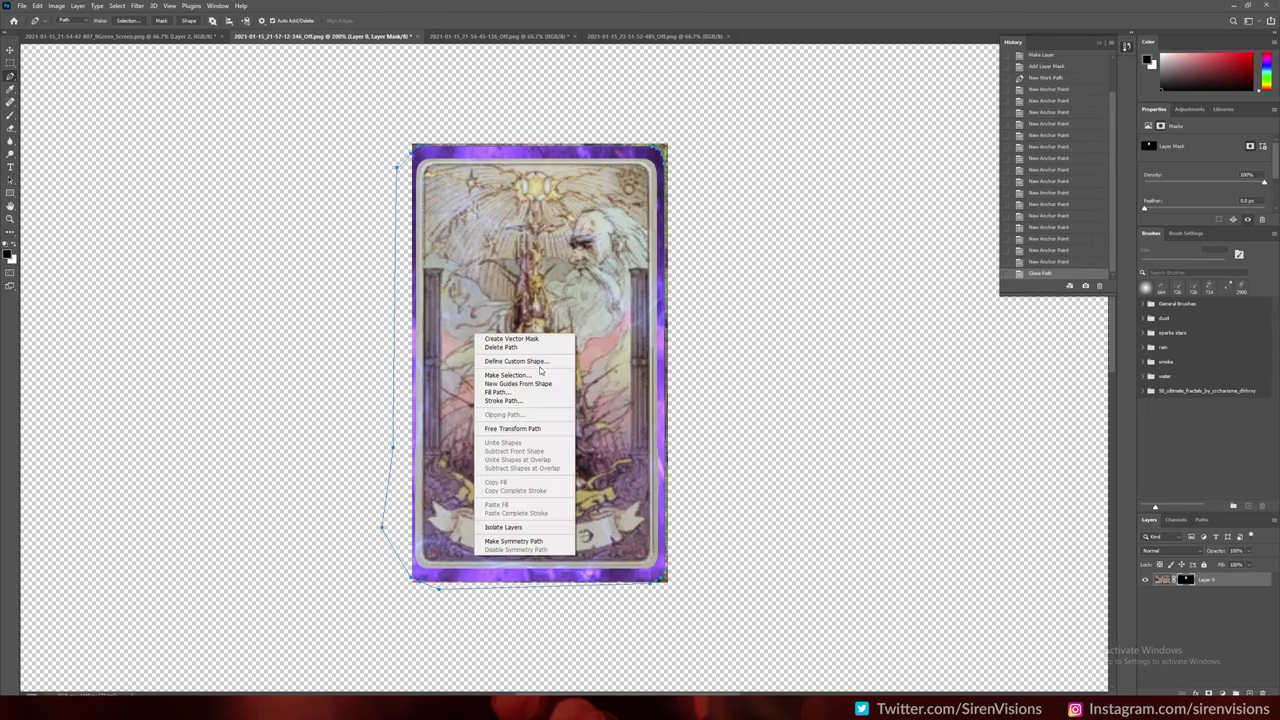
left_click(510, 368)
key("Return")
key("shift+ctrl+i")
key("alt+BackSpace")
key("ctrl+d")
key("v")
left_click_drag(70, 97, 120, 36)
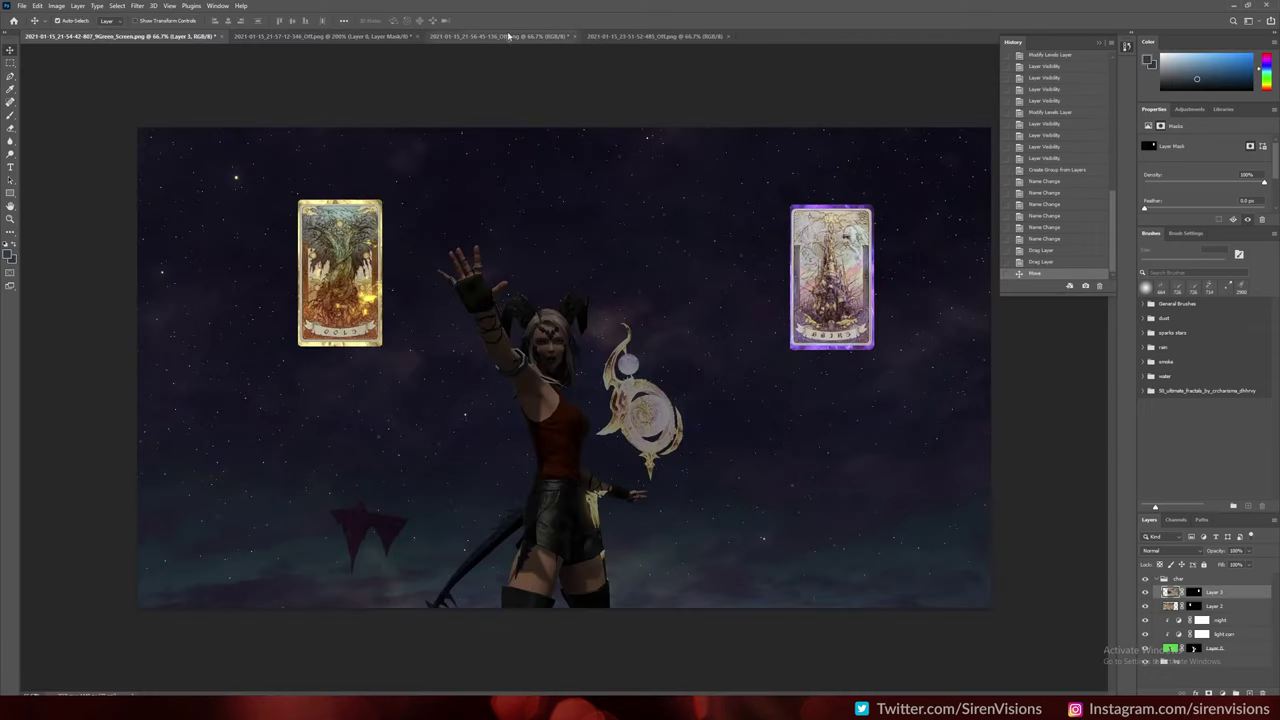
Close the purple card screenshot and mask the layer to a rectangle around the silver card
key("ctrl+w")
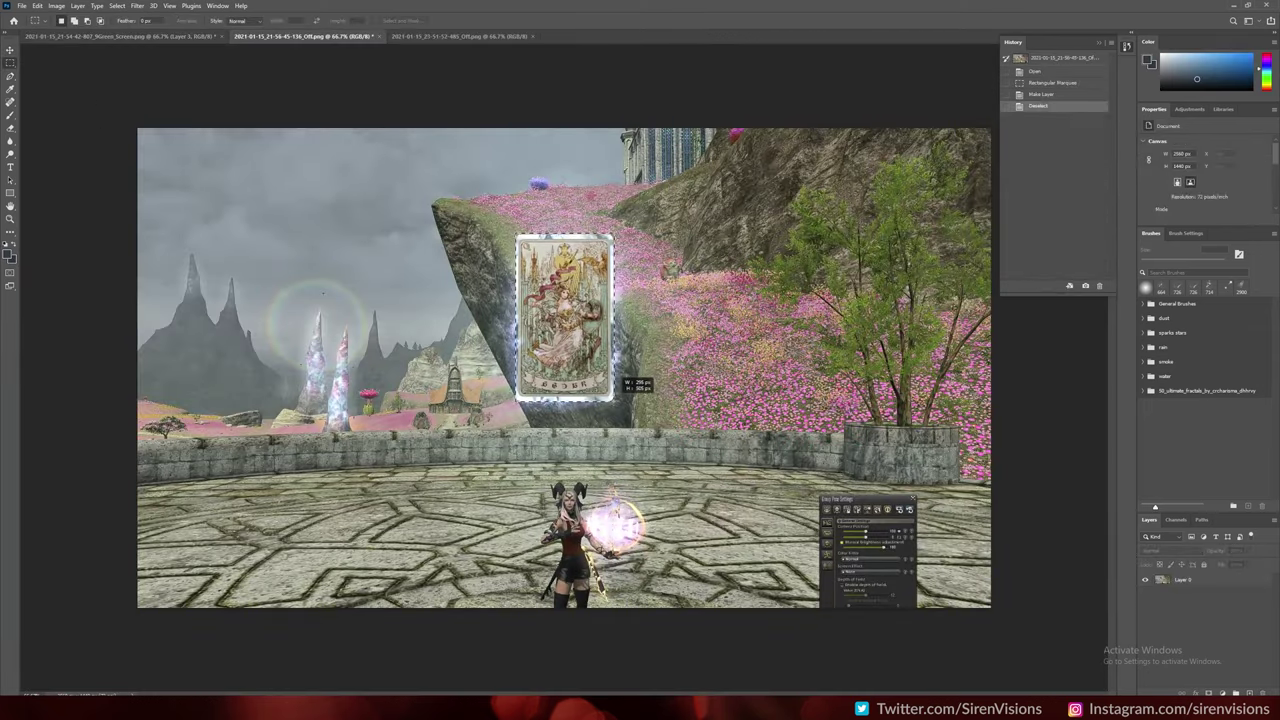
left_click_drag(613, 400, 611, 401)
left_click(1208, 693)
key("ctrl+plus")
key("ctrl+plus")
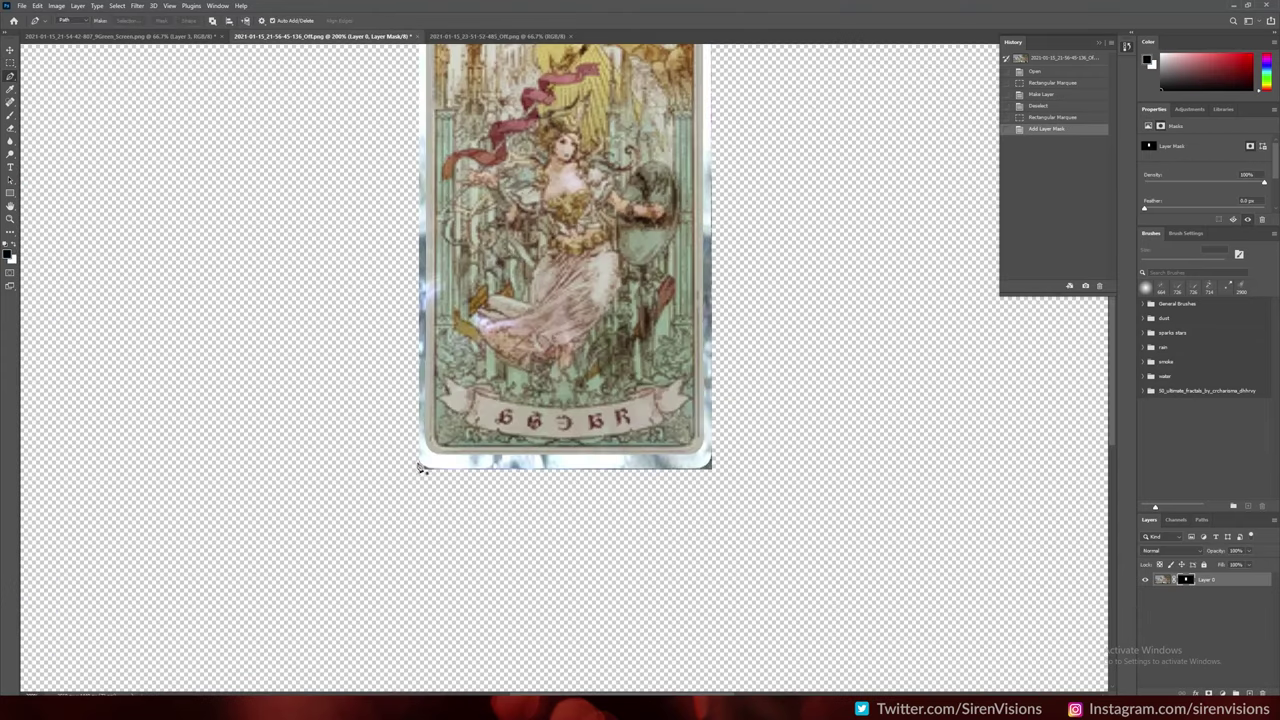
Trace a closed Pen path around the silver card's edges
left_click(490, 481)
left_click(563, 485)
left_click(692, 473)
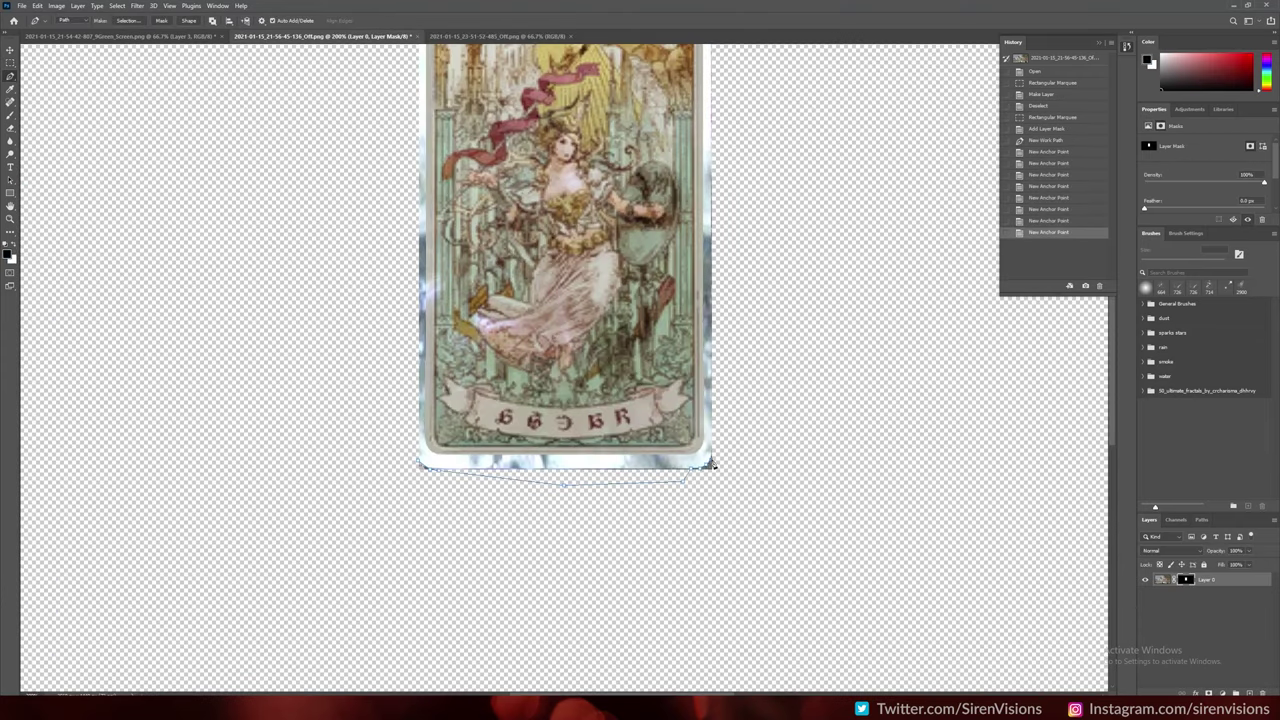
left_click_drag(711, 300, 757, 640)
left_click(757, 374)
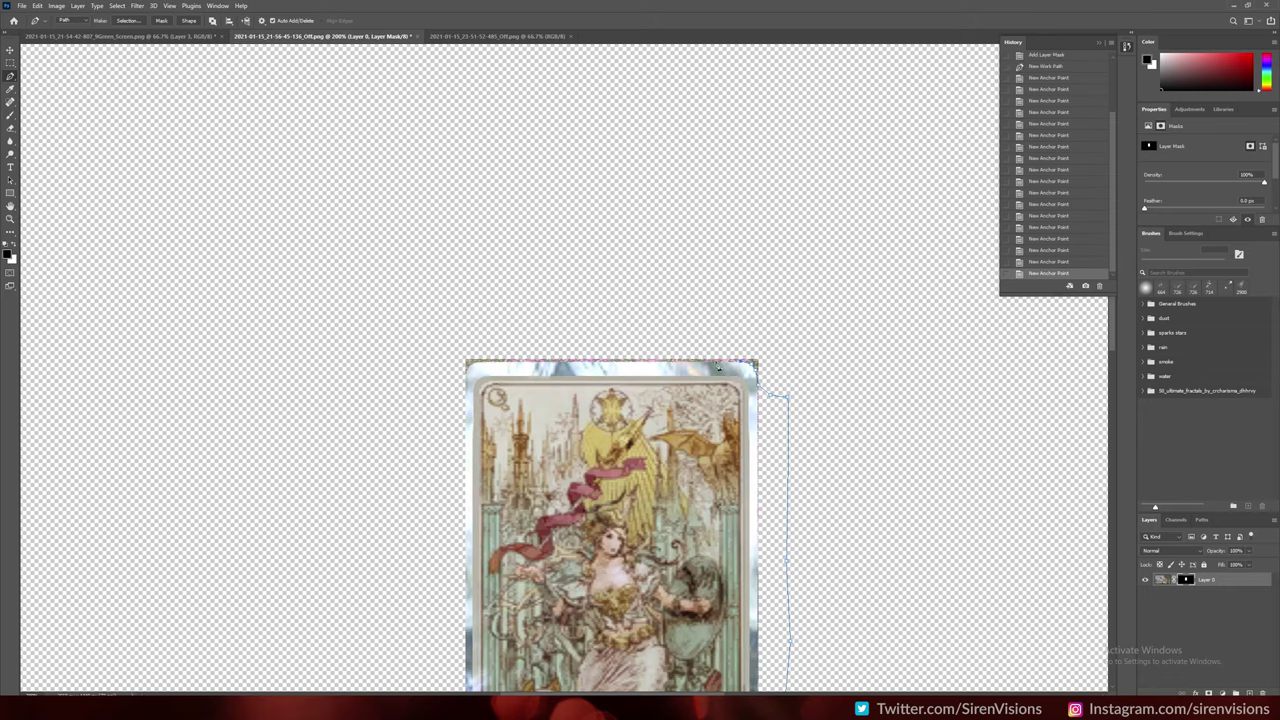
key("ctrl+z")
left_click(467, 372)
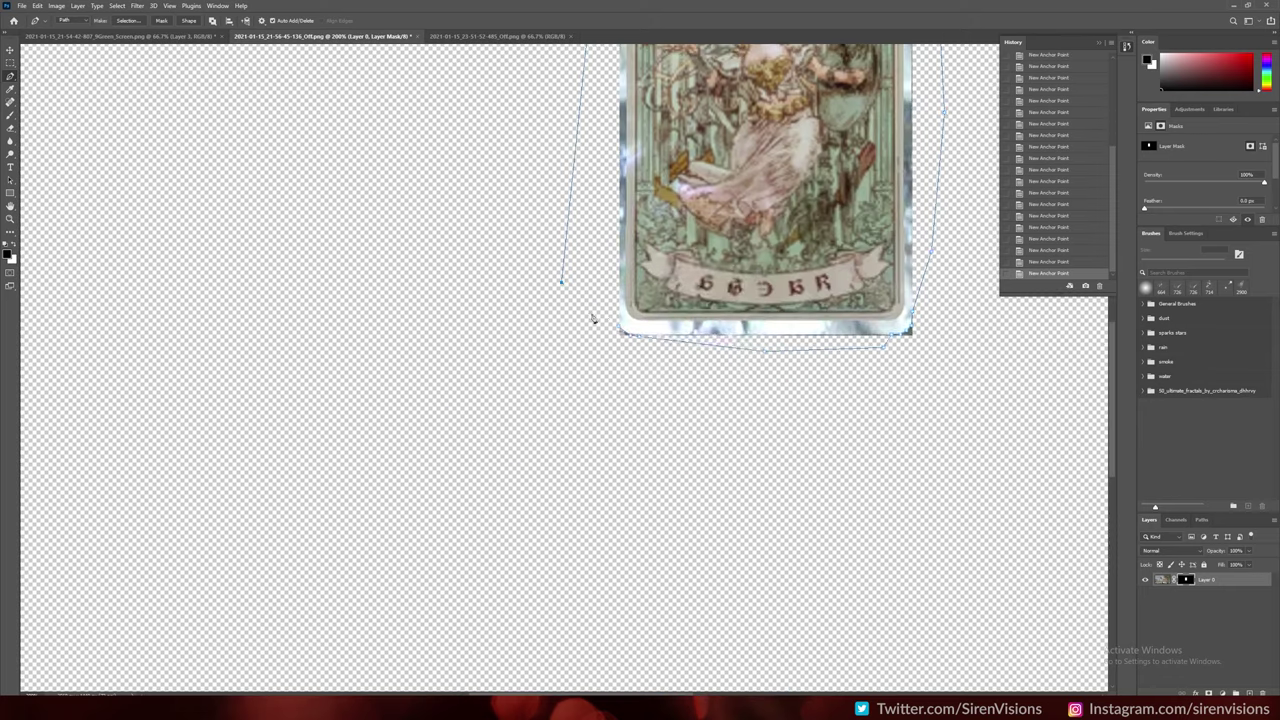
Turn the path into a selection and invert it to outside the card
right_click(565, 185)
left_click(590, 230)
left_click(117, 5)
left_click(148, 57)
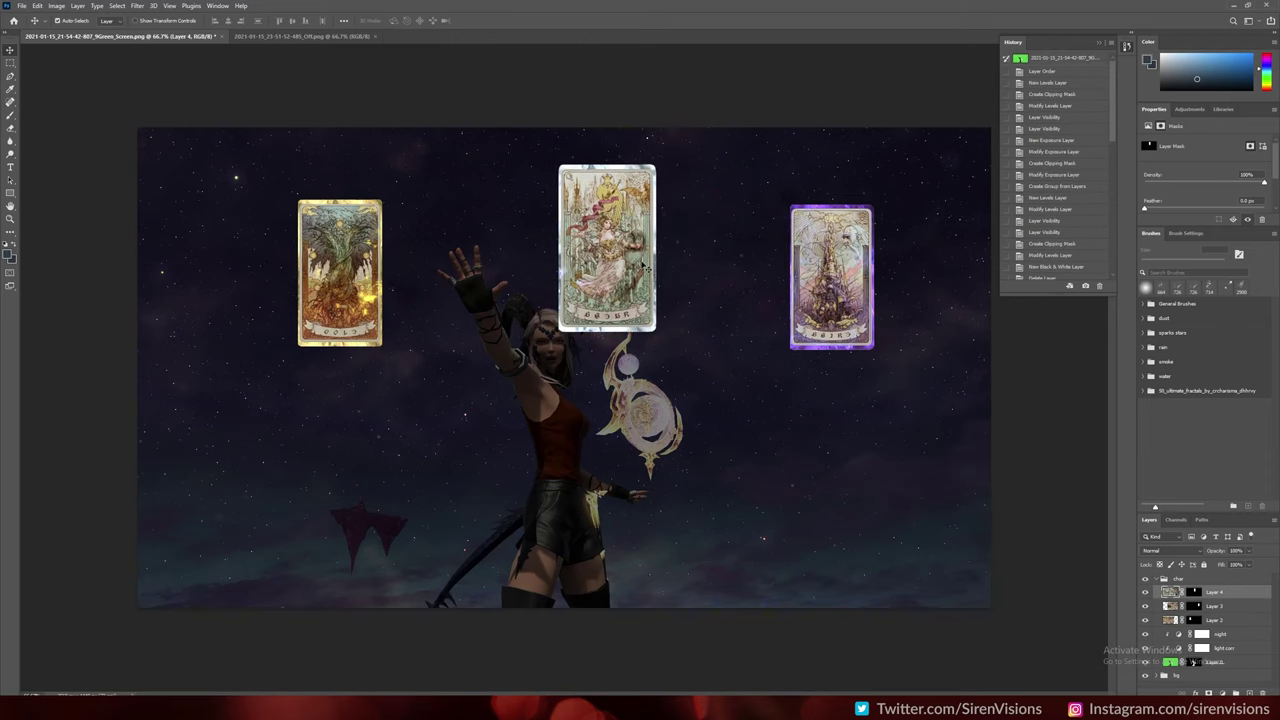
Group the three card layers, then expand the group and select Layer 2
left_click(1214, 619, "shift")
key("ctrl+g")
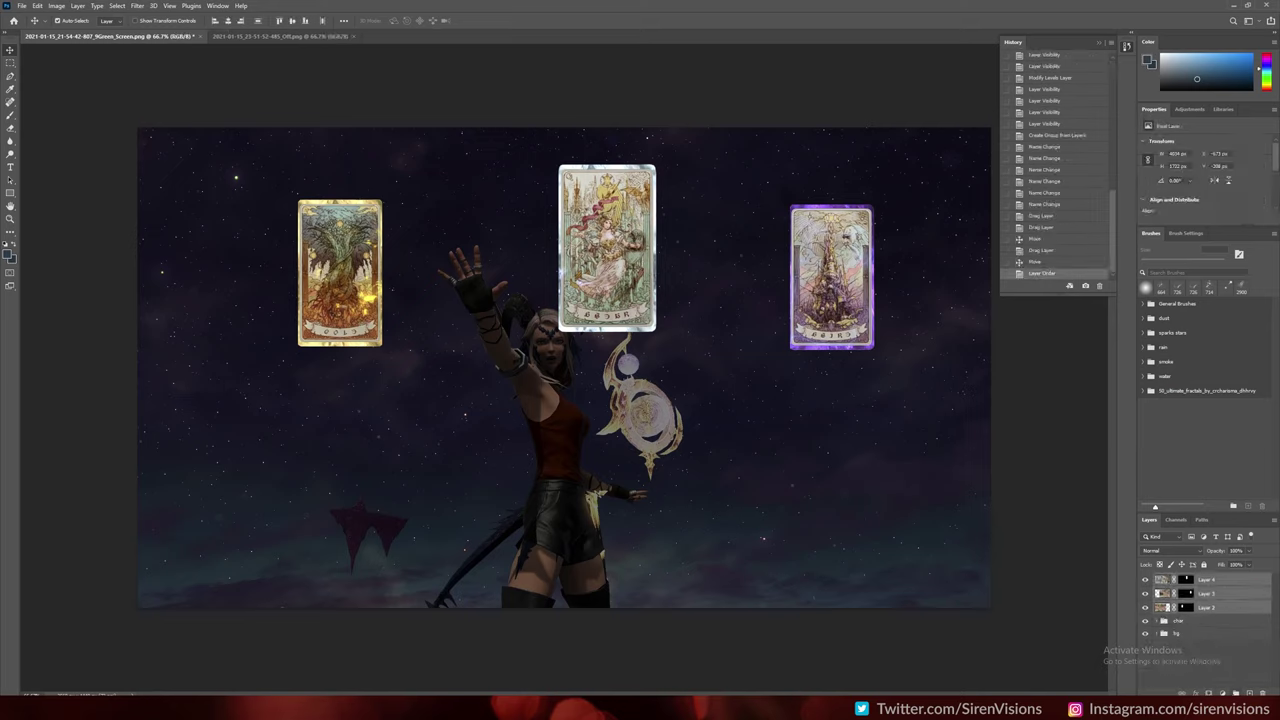
type("cards")
left_click(1157, 579)
left_click(1176, 621)
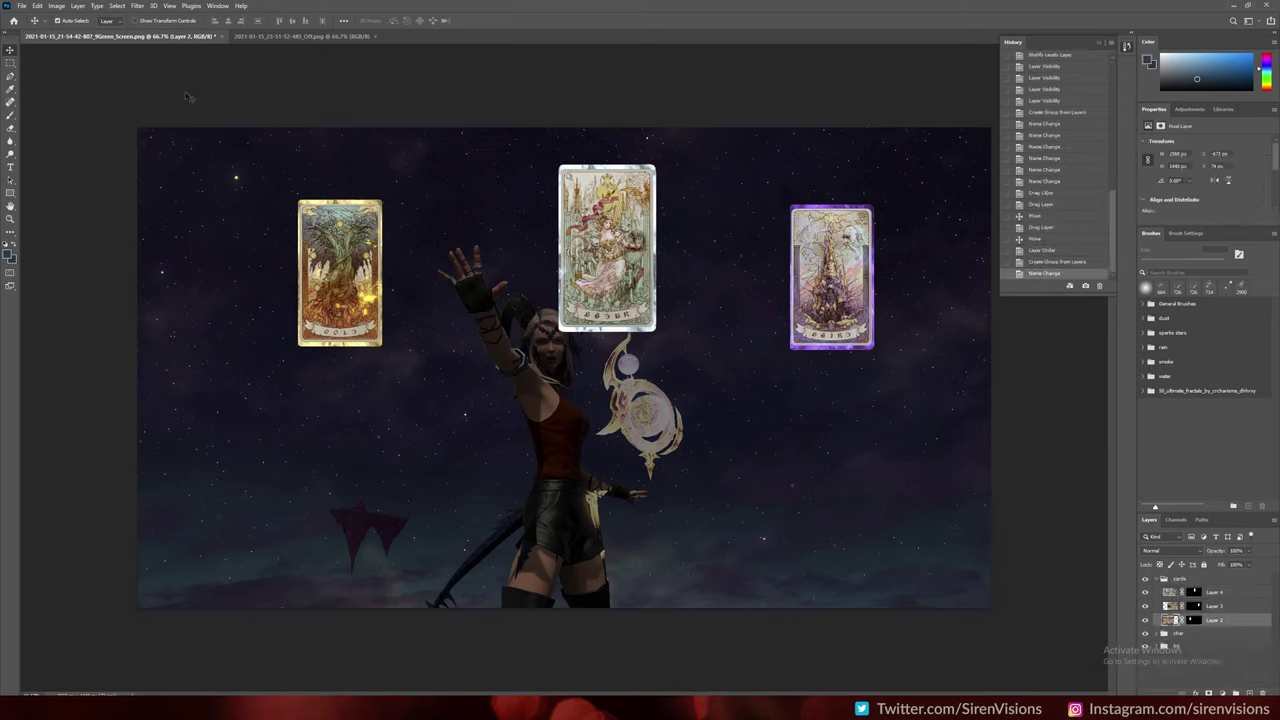
Reposition the cards: gold card to the left, silver card to the top centre
left_click_drag(476, 372, 704, 300)
left_click_drag(607, 250, 797, 460)
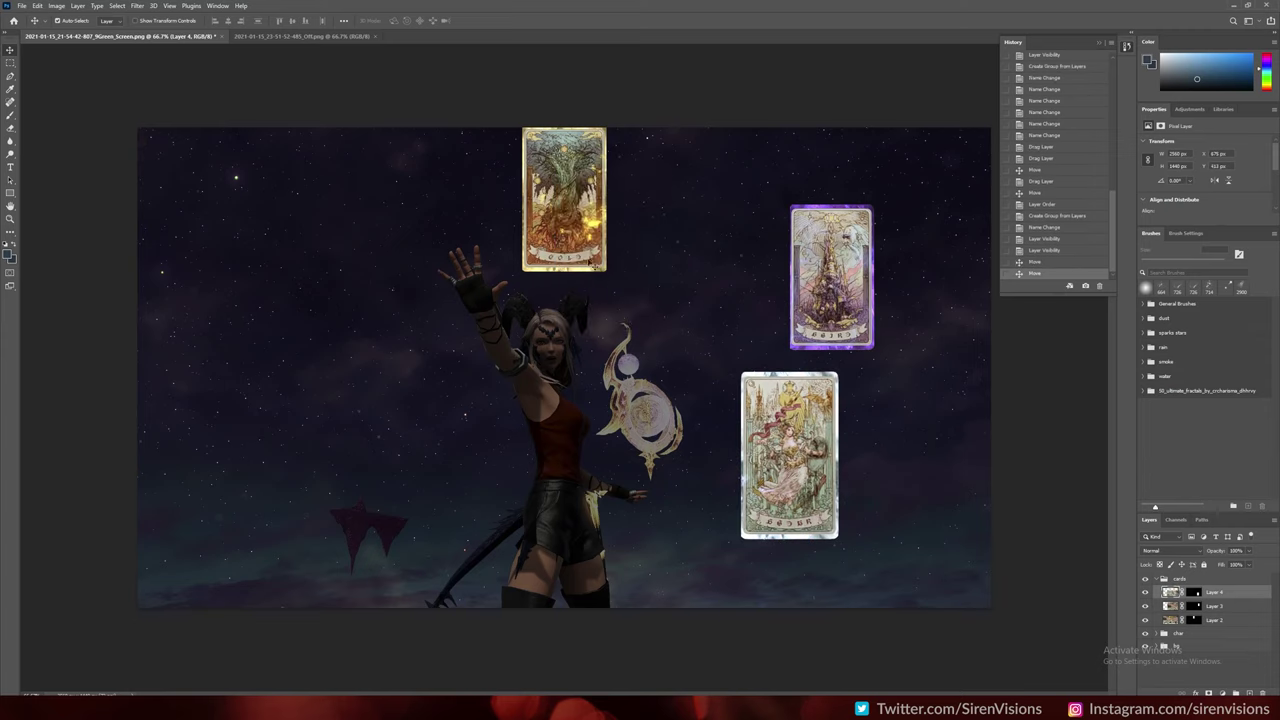
left_click_drag(568, 200, 240, 380)
left_click_drag(789, 455, 545, 175)
left_click_drag(831, 277, 840, 380)
Turn the gold card sideways and enlarge it, then move the purple card lower right
key("ctrl+t")
left_click_drag(710, 245, 700, 300)
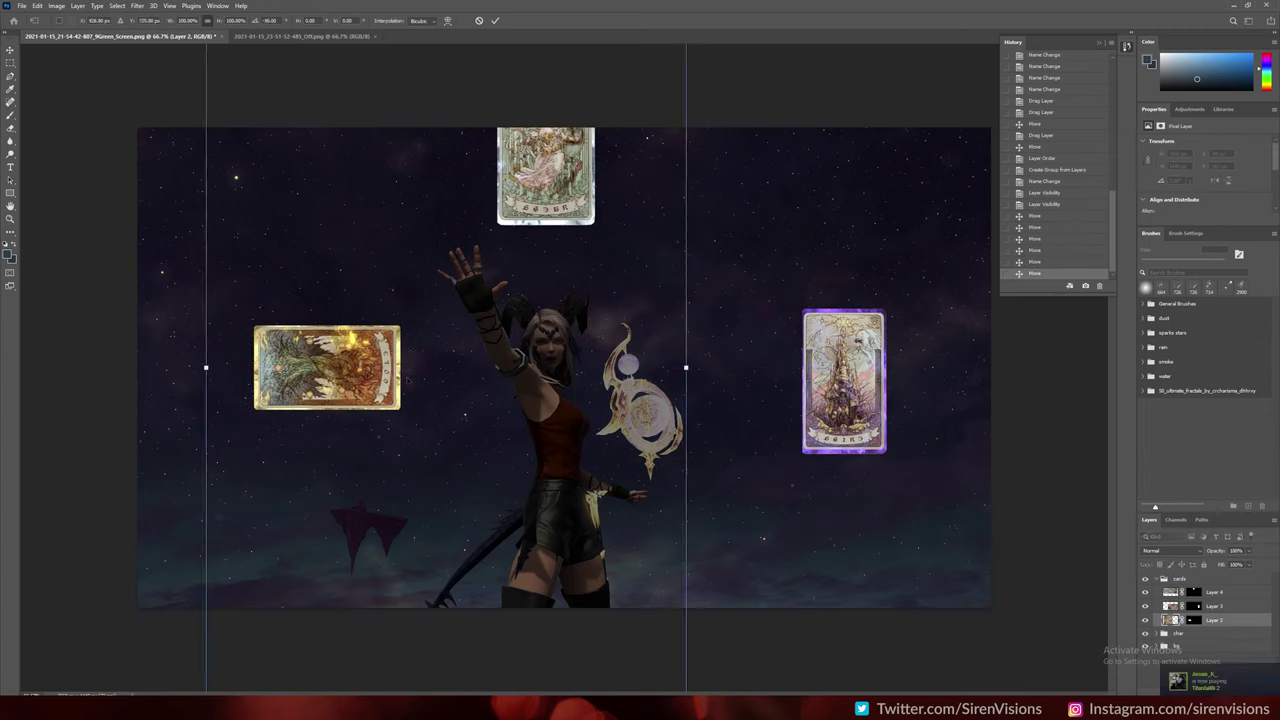
key("Return")
mouse_move(840, 380)
left_mouse_down()
mouse_move(932, 485)
mouse_move(809, 356)
left_mouse_up()
Duplicate a card layer and rotate the copy to an angle
key("ctrl+j")
key("ctrl+t")
key("ctrl+minus")
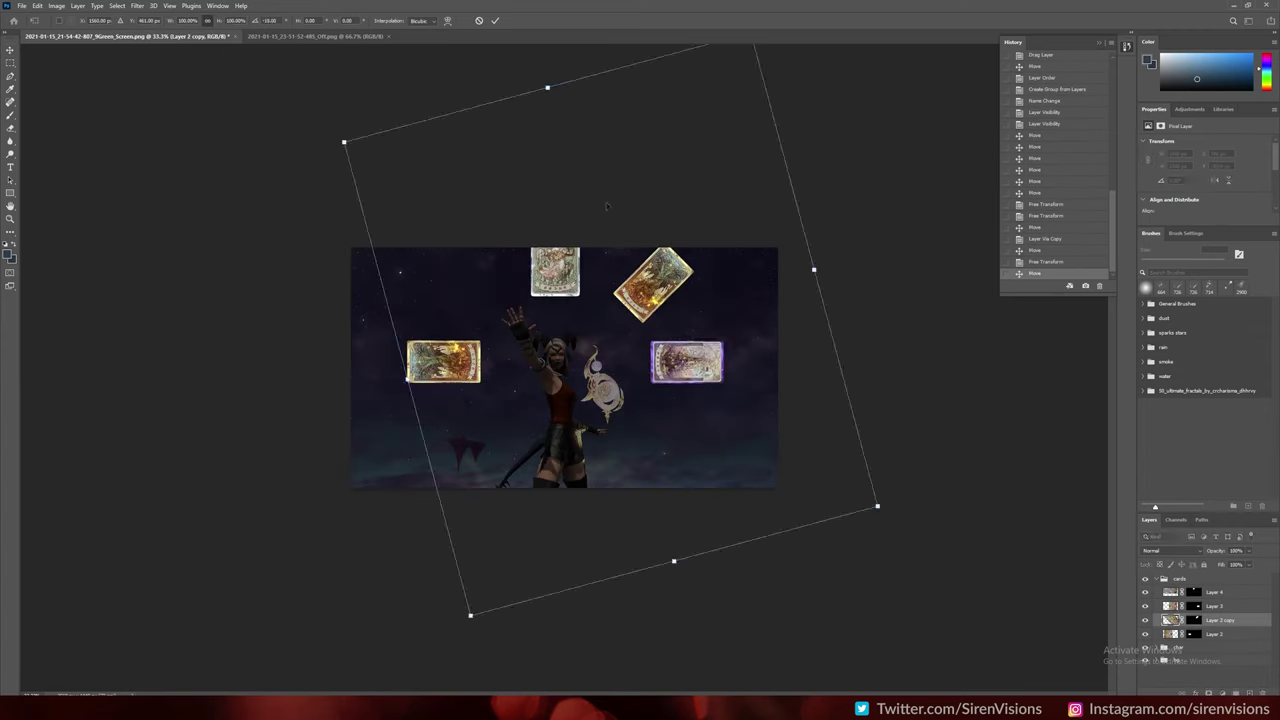
left_click_drag(814, 266, 470, 620)
key("Return")
key("ctrl+t")
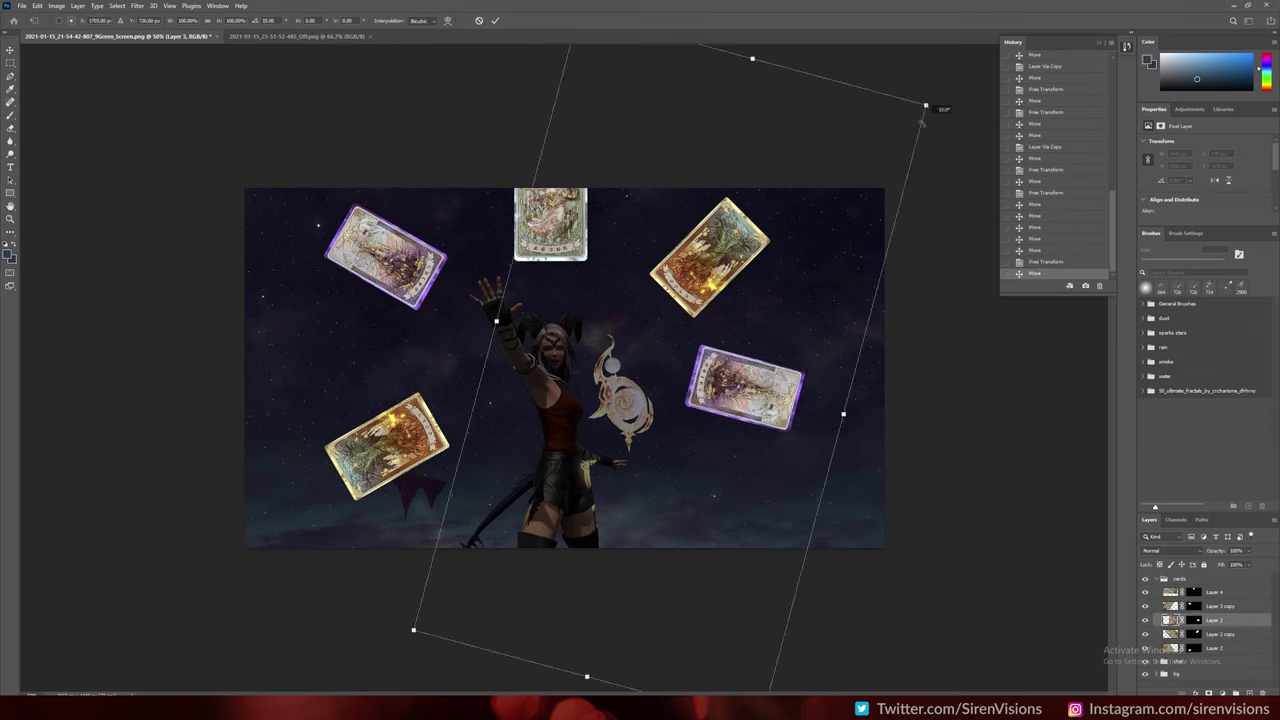
key("Return")
Stretch the lower-left gold card into a wider skewed shape
key("ctrl+t")
scroll(325, 450, "up", 3)
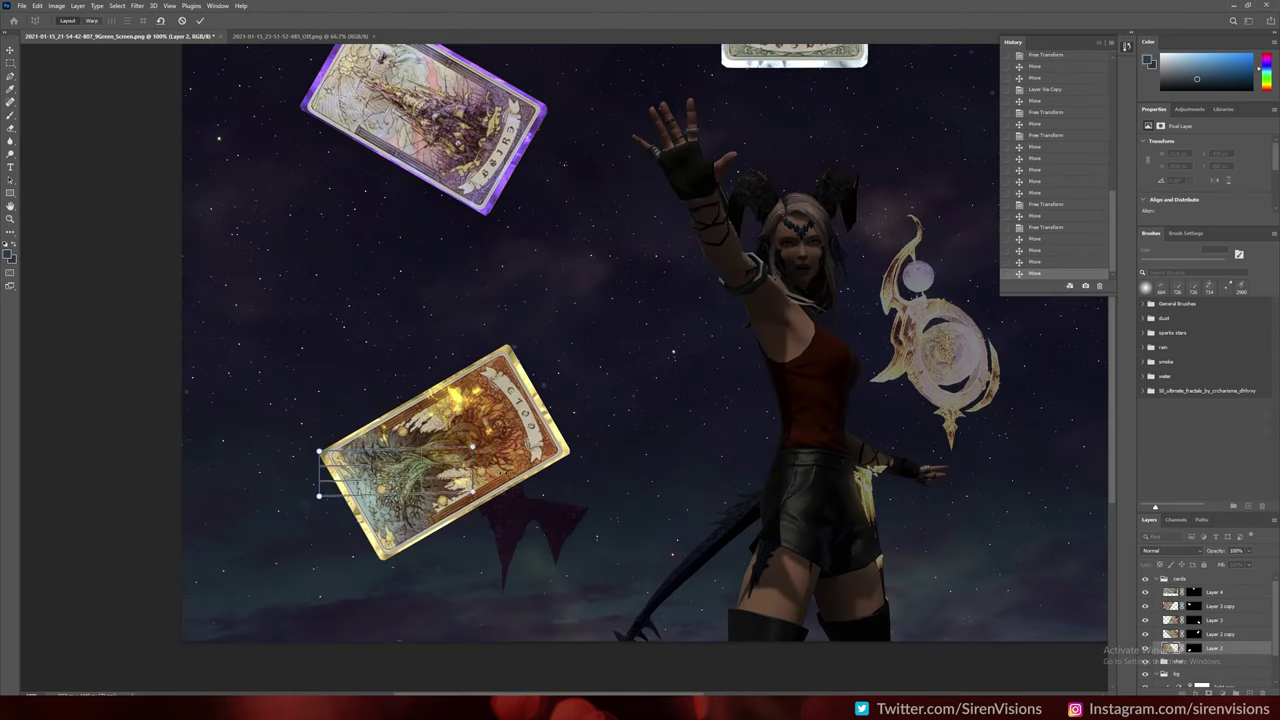
left_click_drag(470, 452, 665, 439)
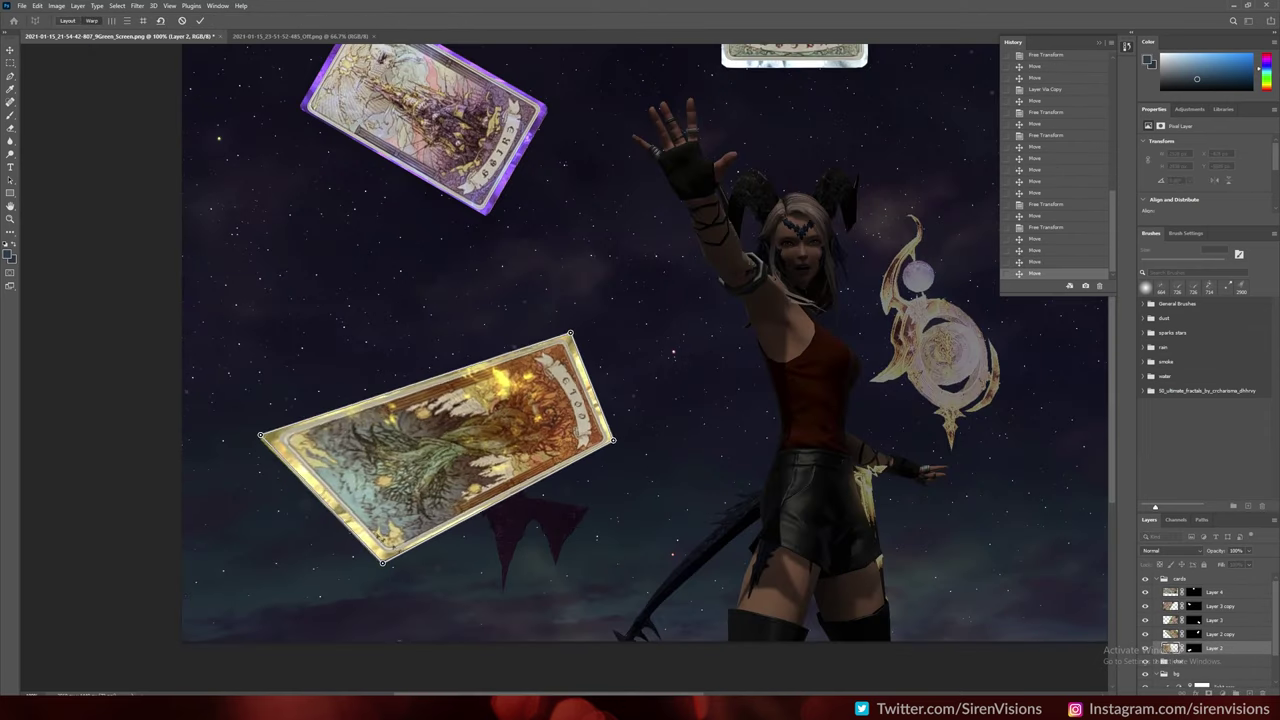
key("Return")
Duplicate the gold card and move the copy beneath the original
key("ctrl+0")
key("ctrl+j")
key("ctrl+t")
key("ctrl+minus")
key("ctrl+minus")
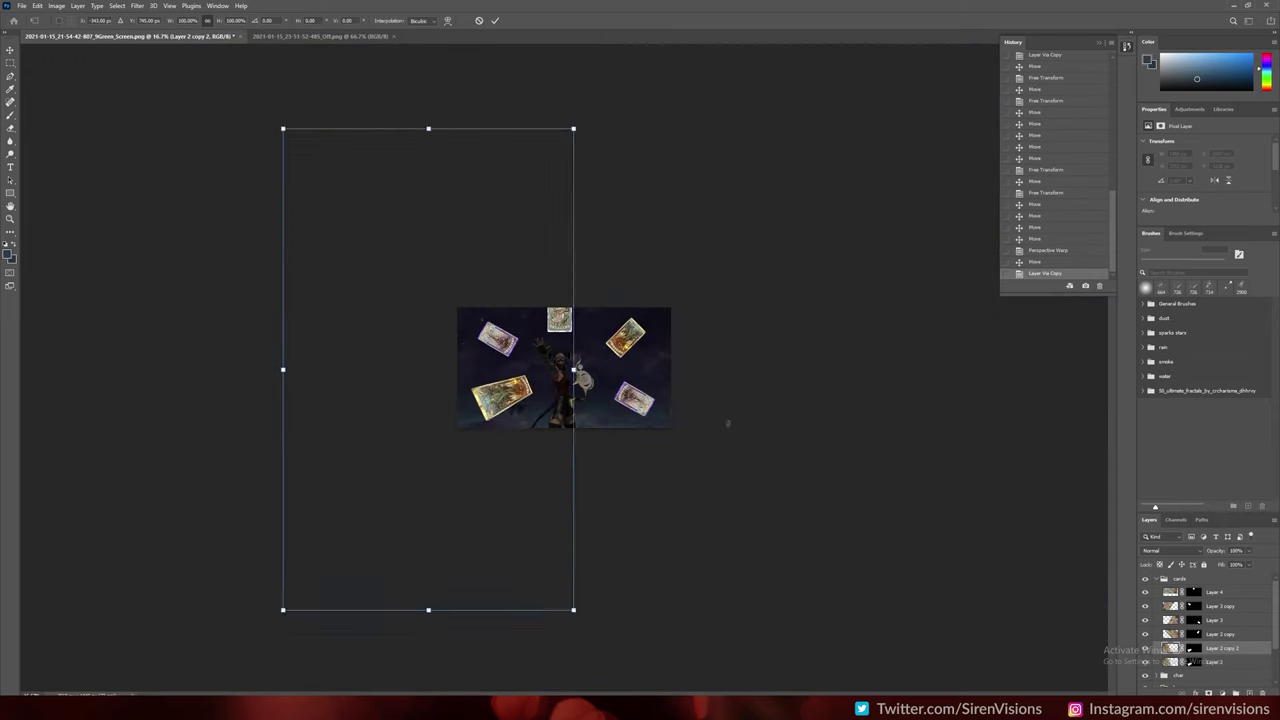
key("Return")
key("ctrl+0")
key("ctrl+bracketleft")
Try a motion-blurred Lighter Color copy at 80% opacity, then undo the experiment
key("ctrl+alt+f")
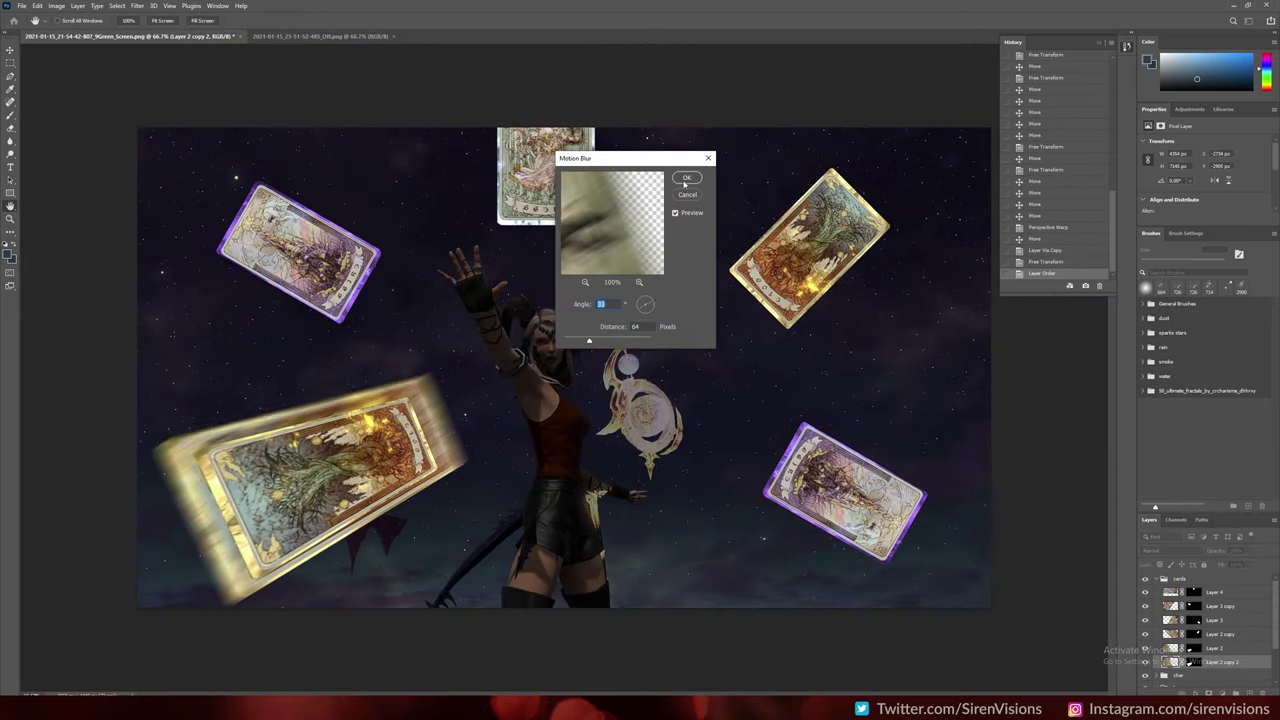
left_click(686, 178)
left_click(1170, 550)
left_click(1175, 603)
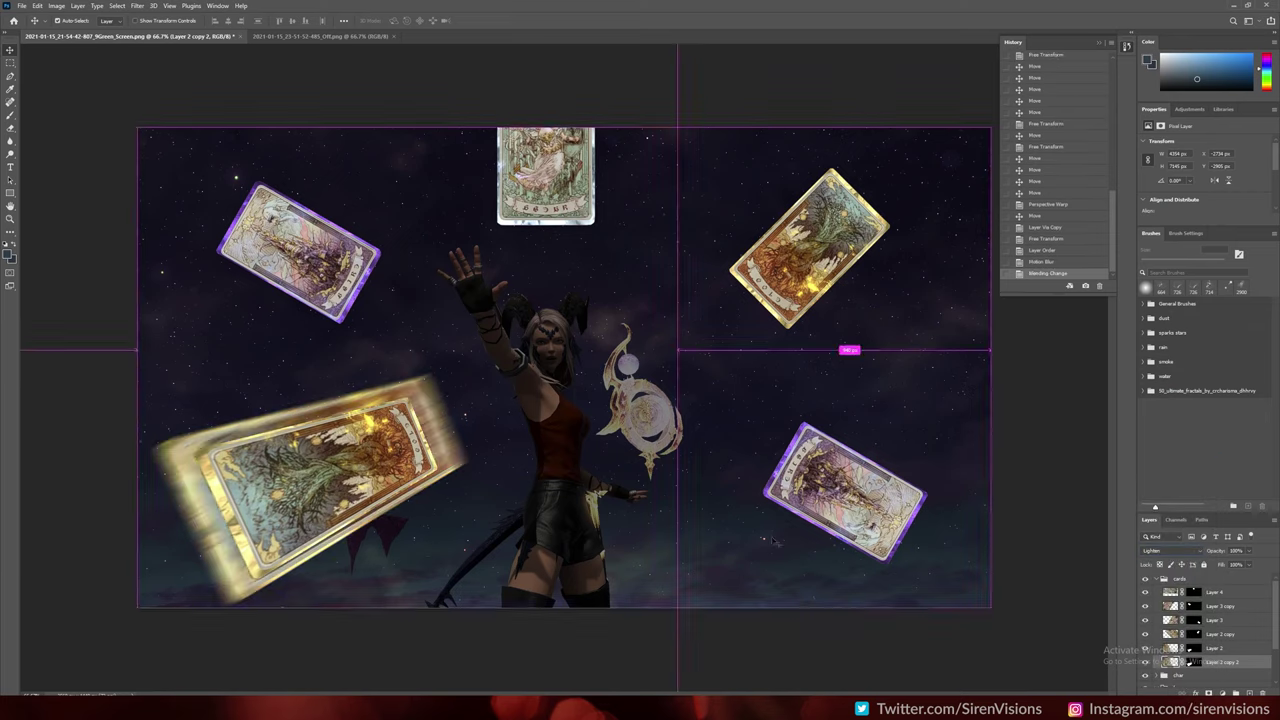
key("ctrl+minus")
key("ctrl+bracketright")
key("8")
key("ctrl+alt+f")
key("Return")
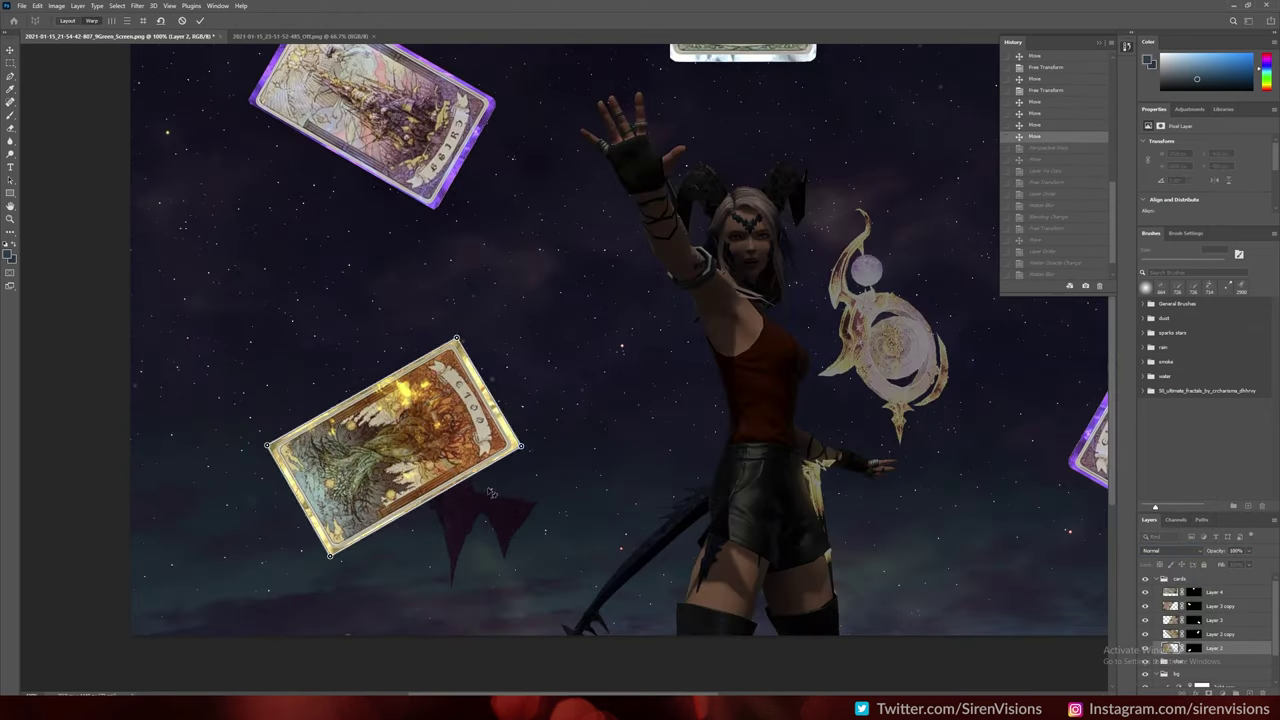
Abandon the card's perspective tilt and show the grid via View > Show > Grid
left_click_drag(456, 339, 505, 405)
key("ctrl+minus")
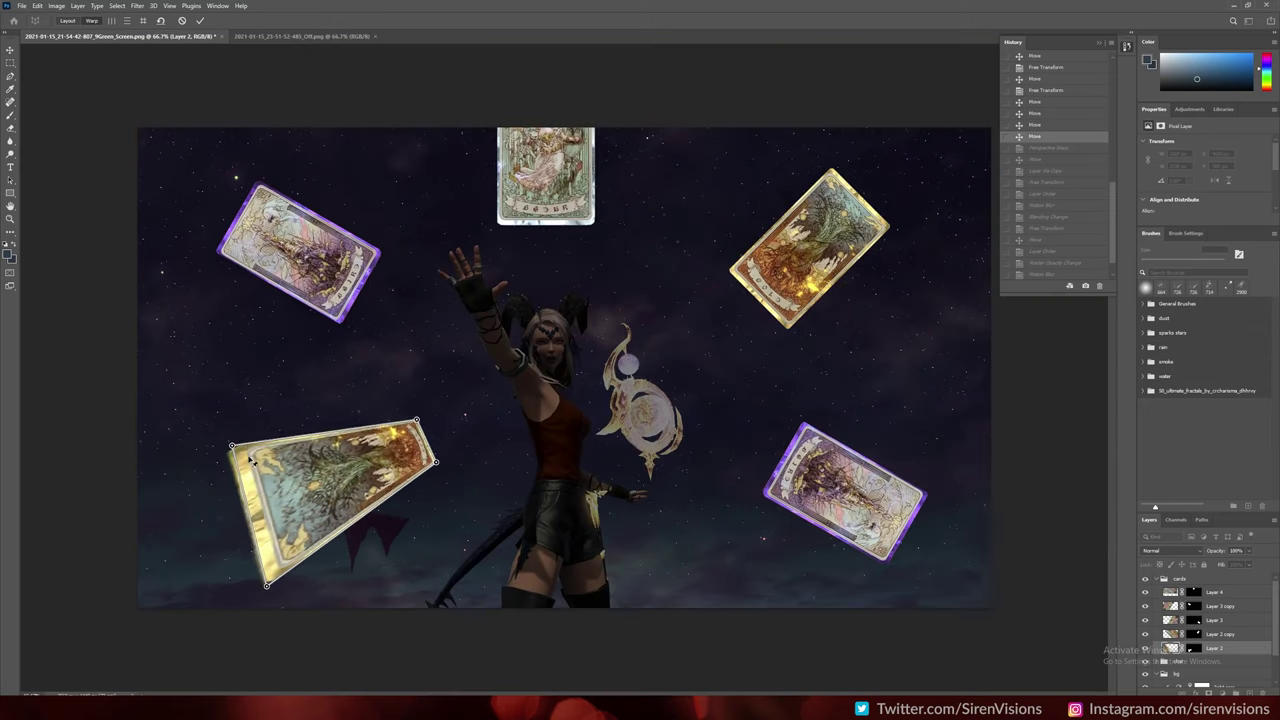
key("Escape")
left_click(72, 6)
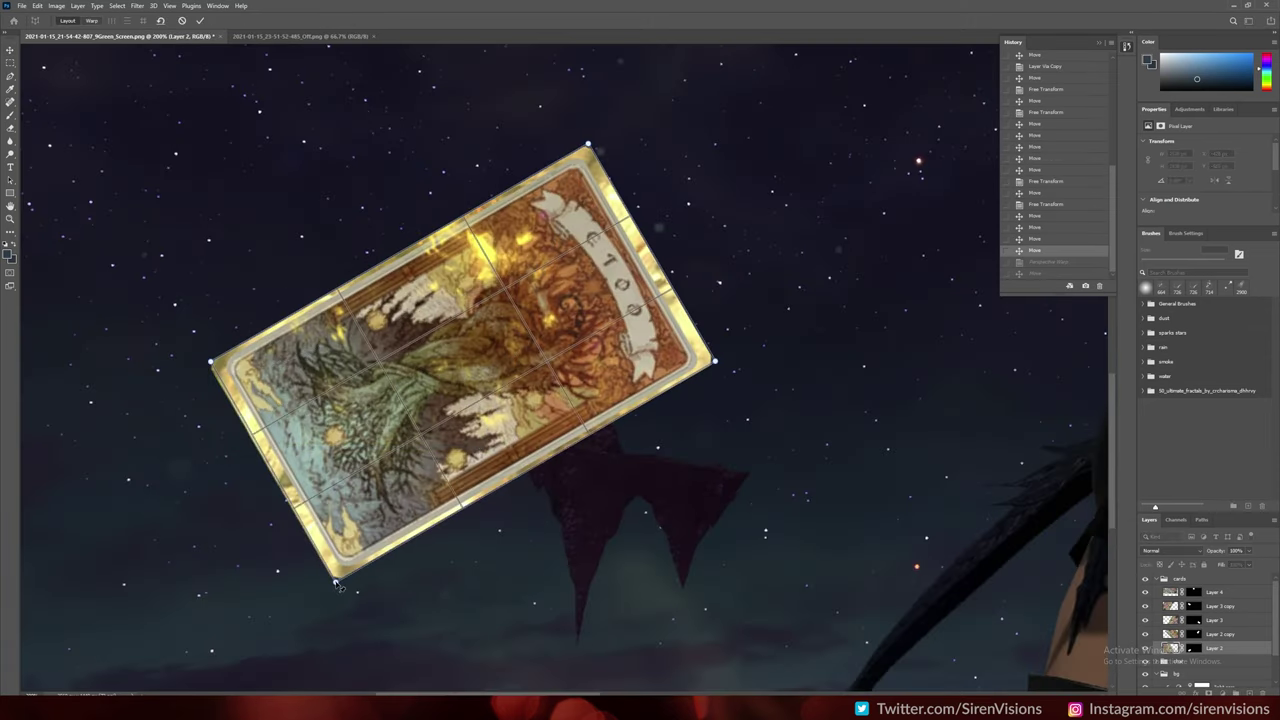
left_click(169, 6)
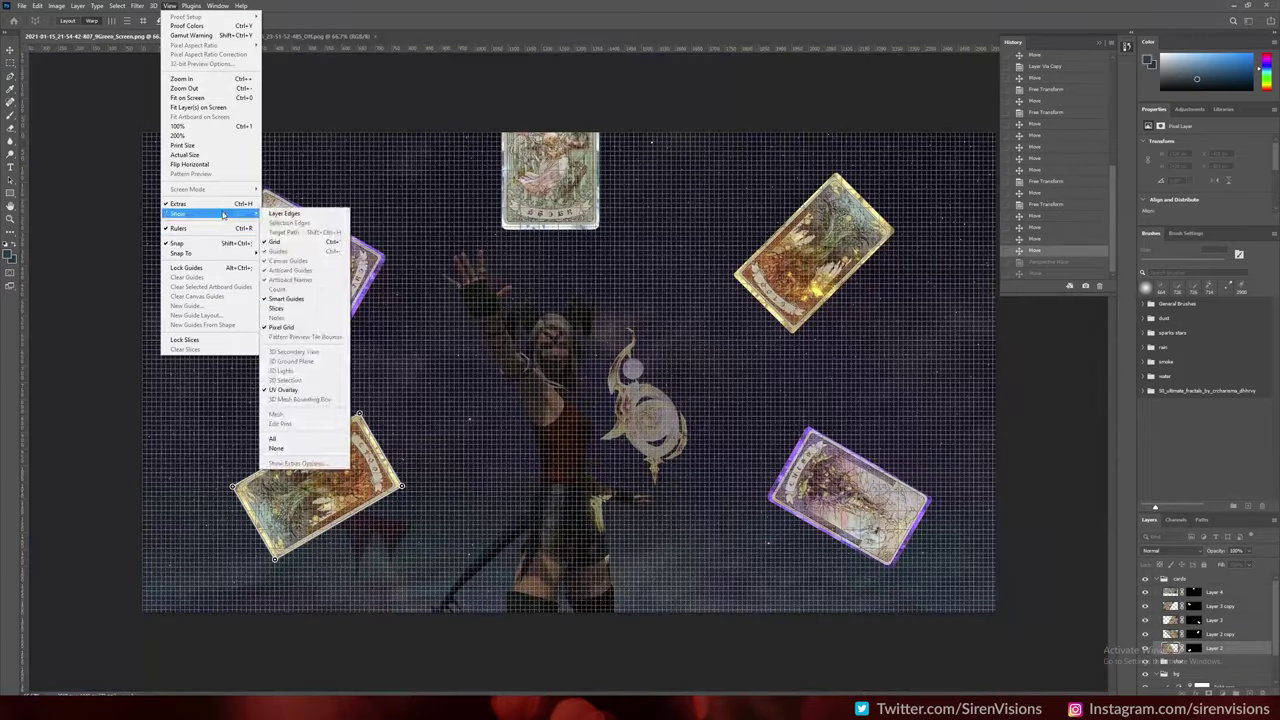
left_click(274, 242)
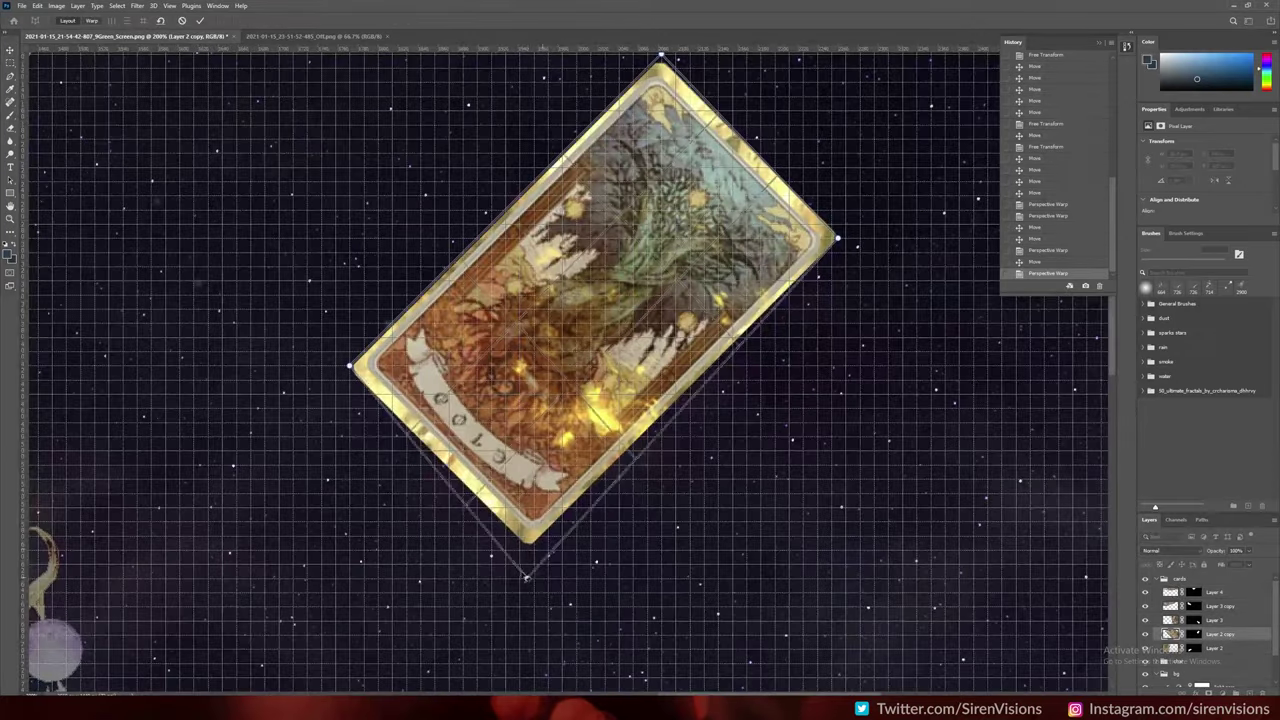
Warp the upper-right card into a slanted perspective and shift the lower-left card left
mouse_move(812, 277)
left_mouse_down()
mouse_move(816, 202)
mouse_move(820, 310)
left_mouse_up()
key("Return")
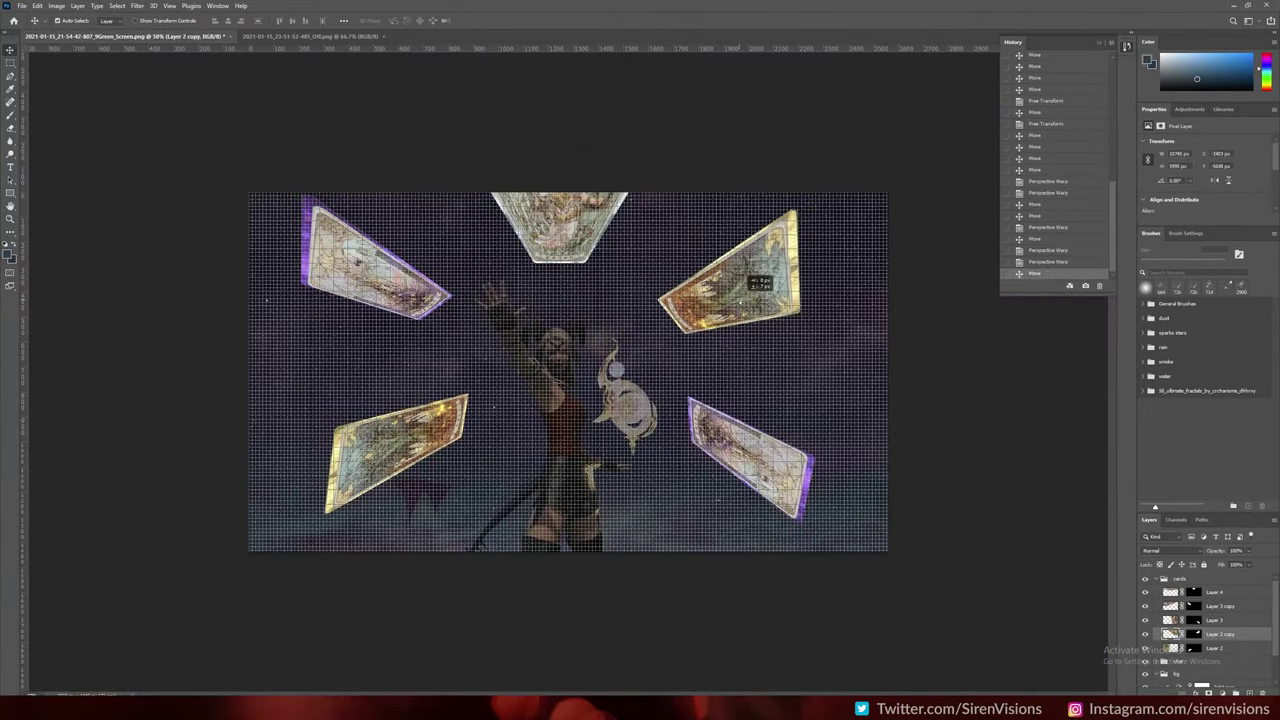
left_click_drag(373, 460, 365, 462)
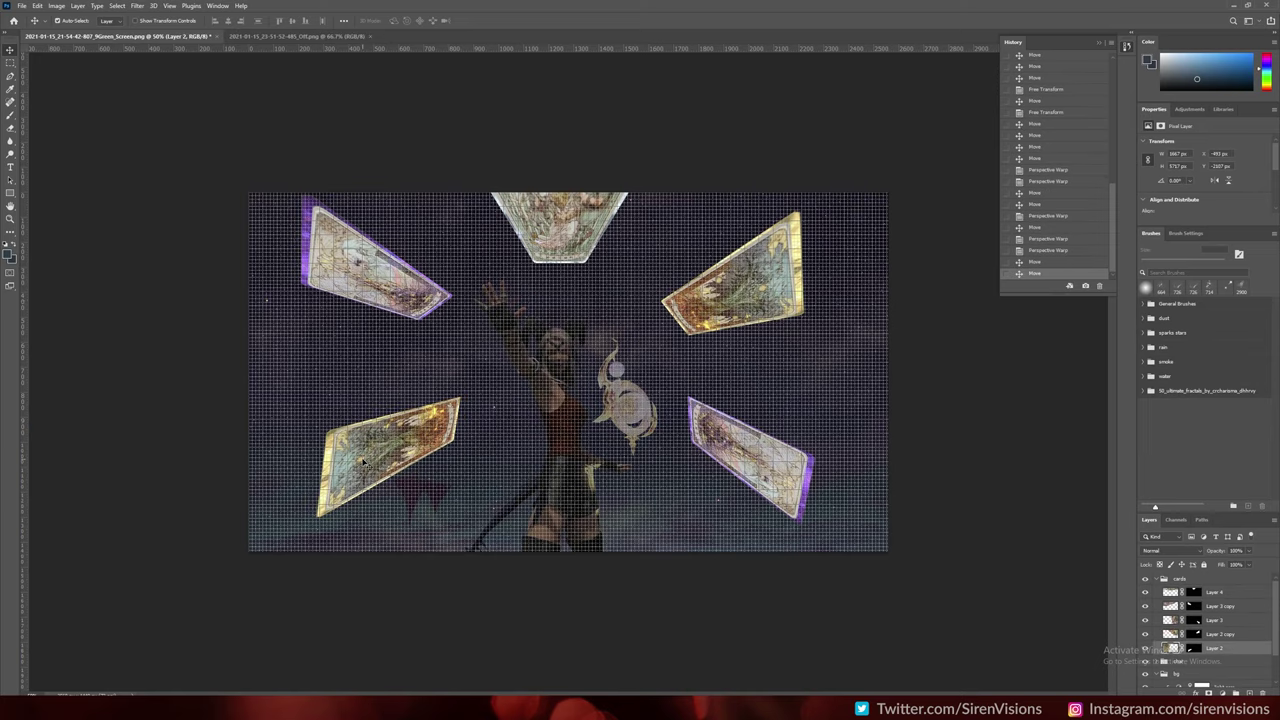
key("ctrl+minus")
left_click_drag(430, 420, 446, 404)
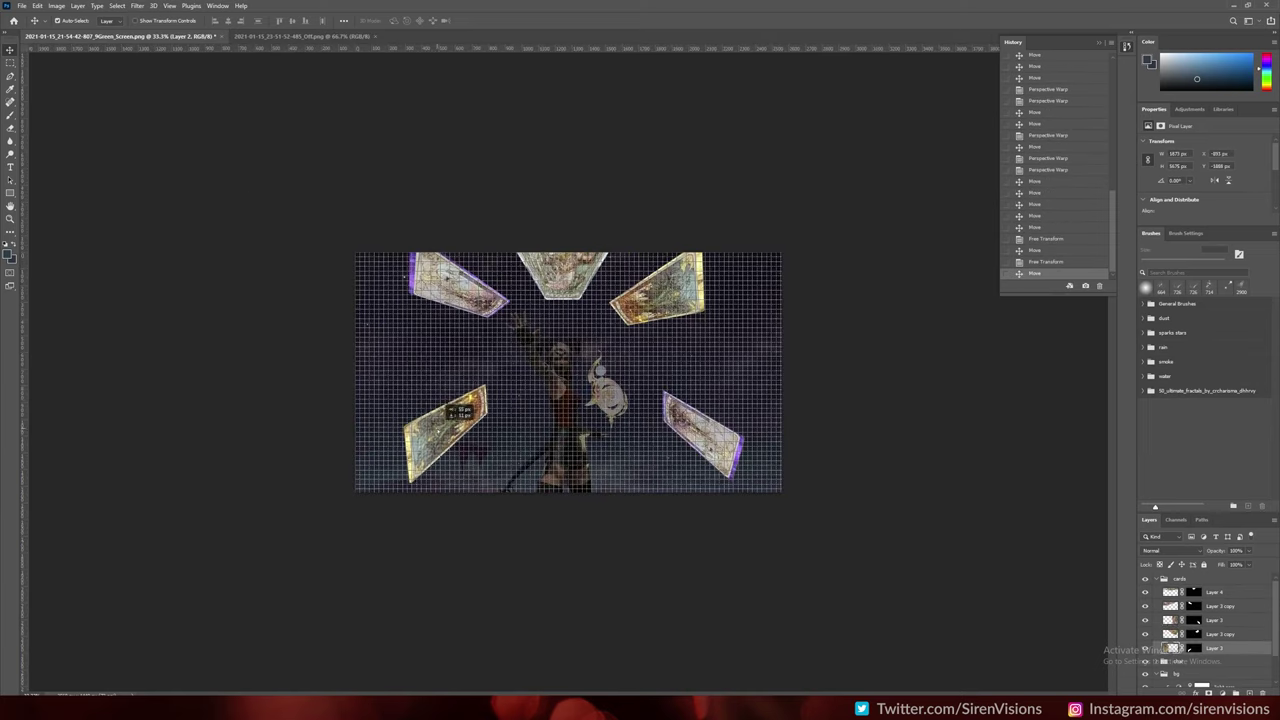
Mirror the copied card horizontally and vertically with Edit > Transform
left_click(37, 5)
left_click(243, 386)
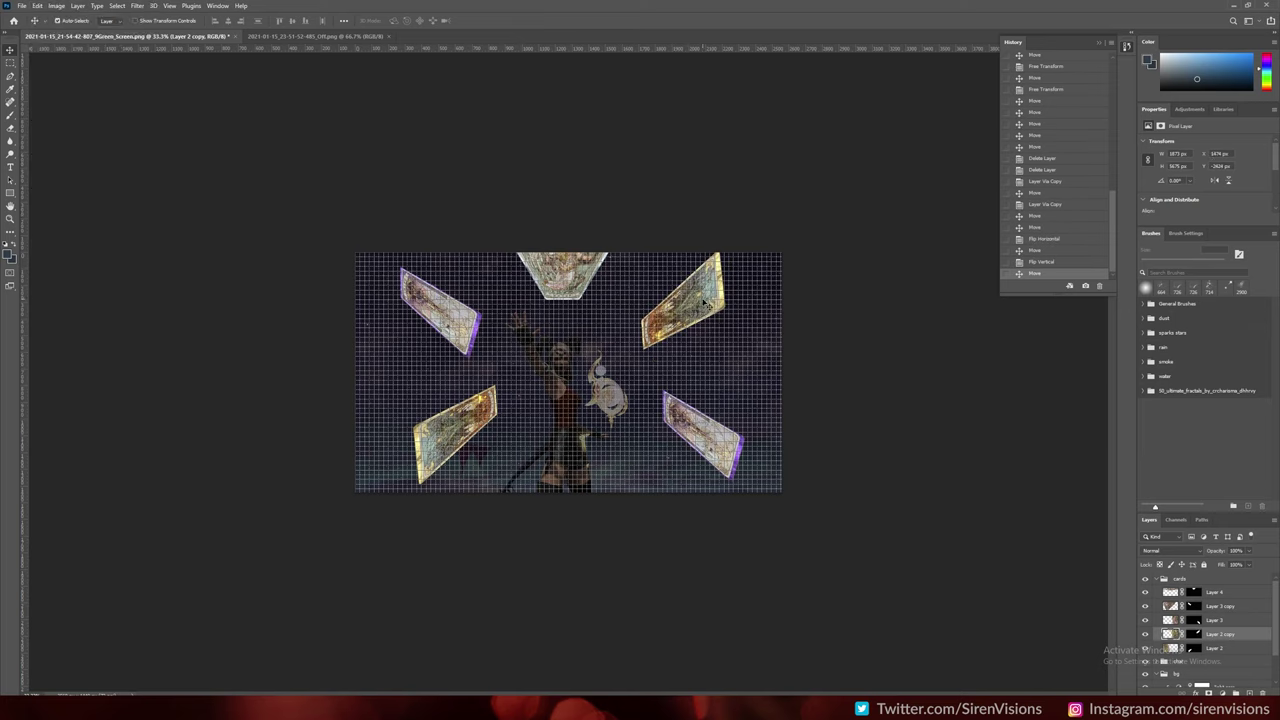
left_click(37, 5)
key("ctrl+t")
key("ctrl+plus")
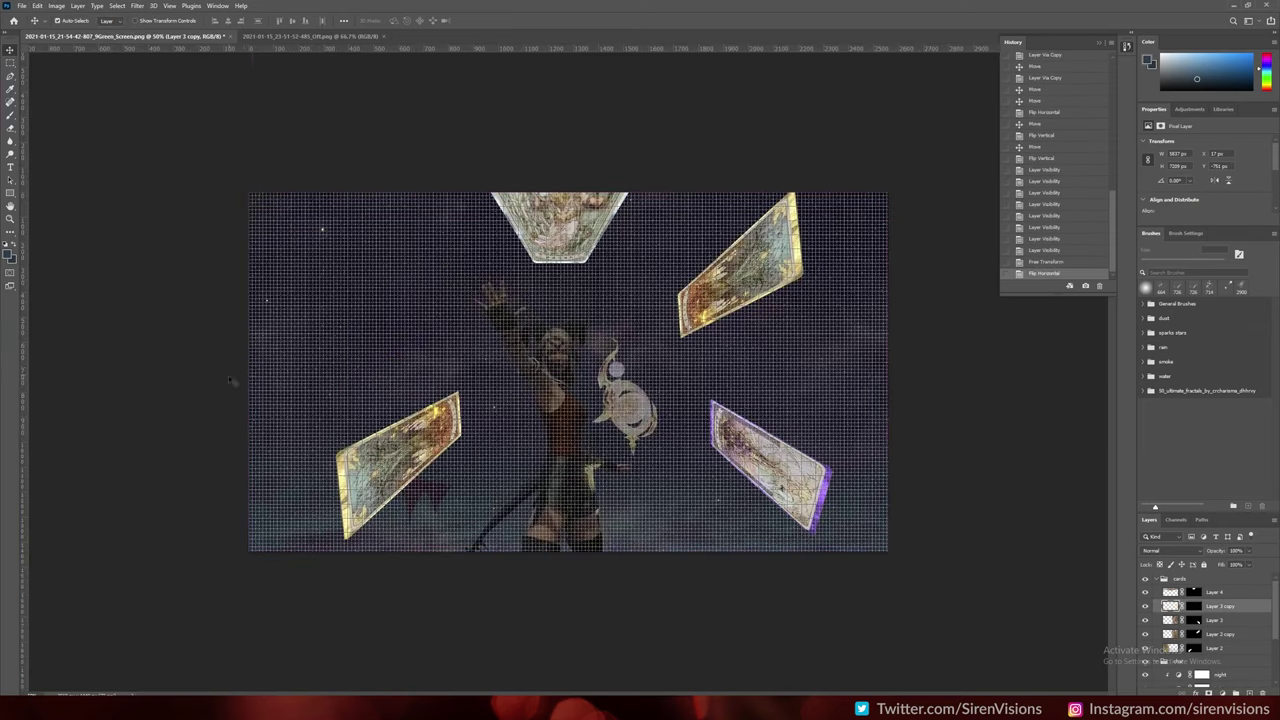
left_click(37, 5)
Move the right-side card into place and nudge the top-right card
key("ctrl+t")
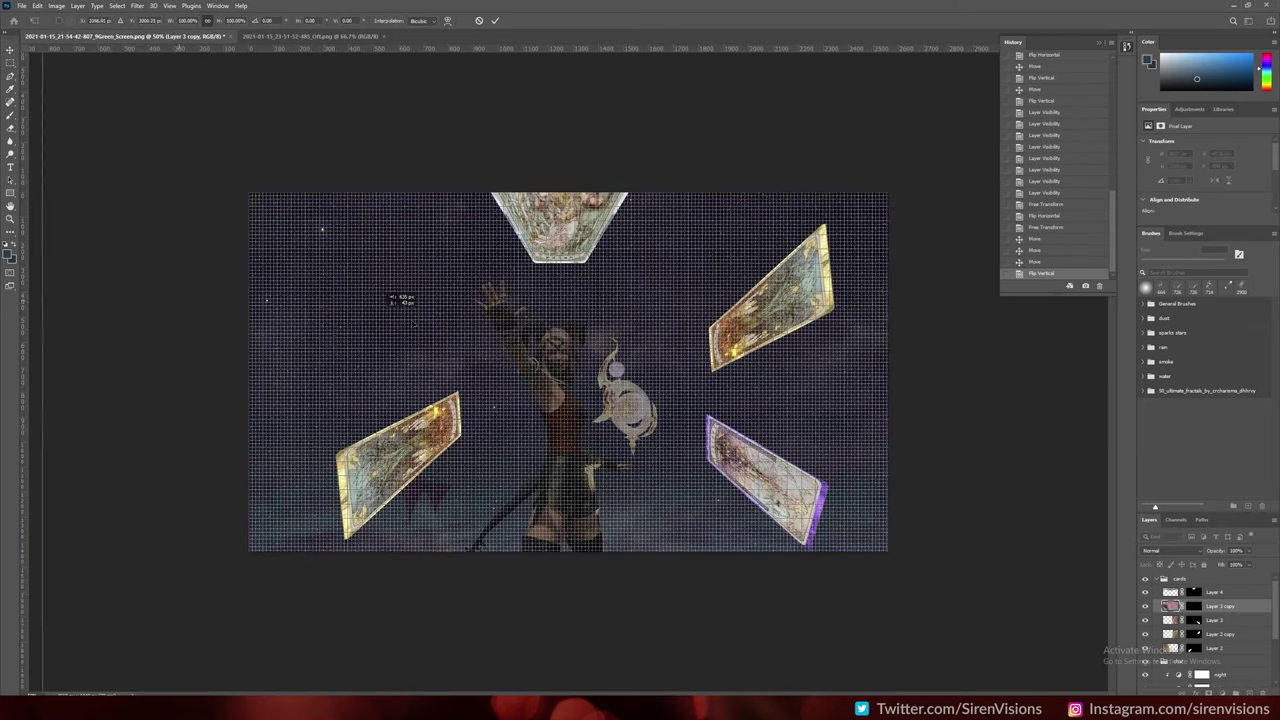
left_click_drag(390, 296, 300, 360)
key("ctrl+minus")
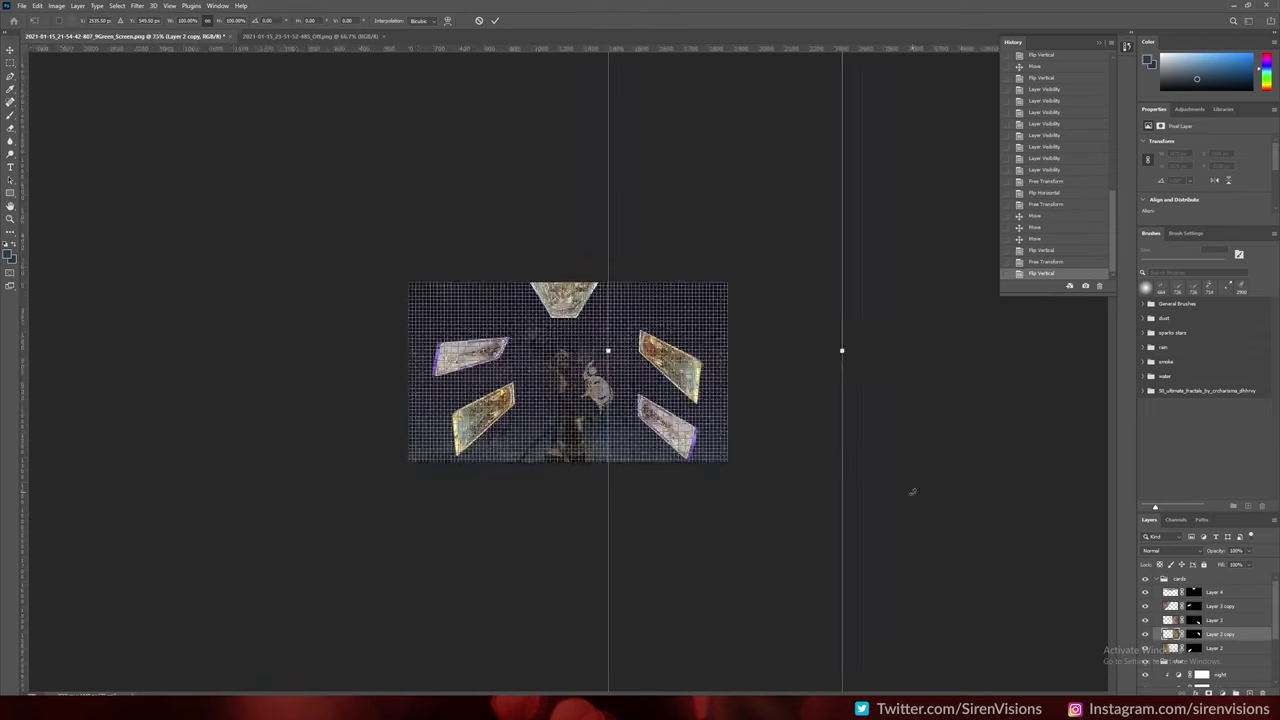
key("Return")
key("ctrl+minus")
key("ctrl+plus")
key("ctrl+plus")
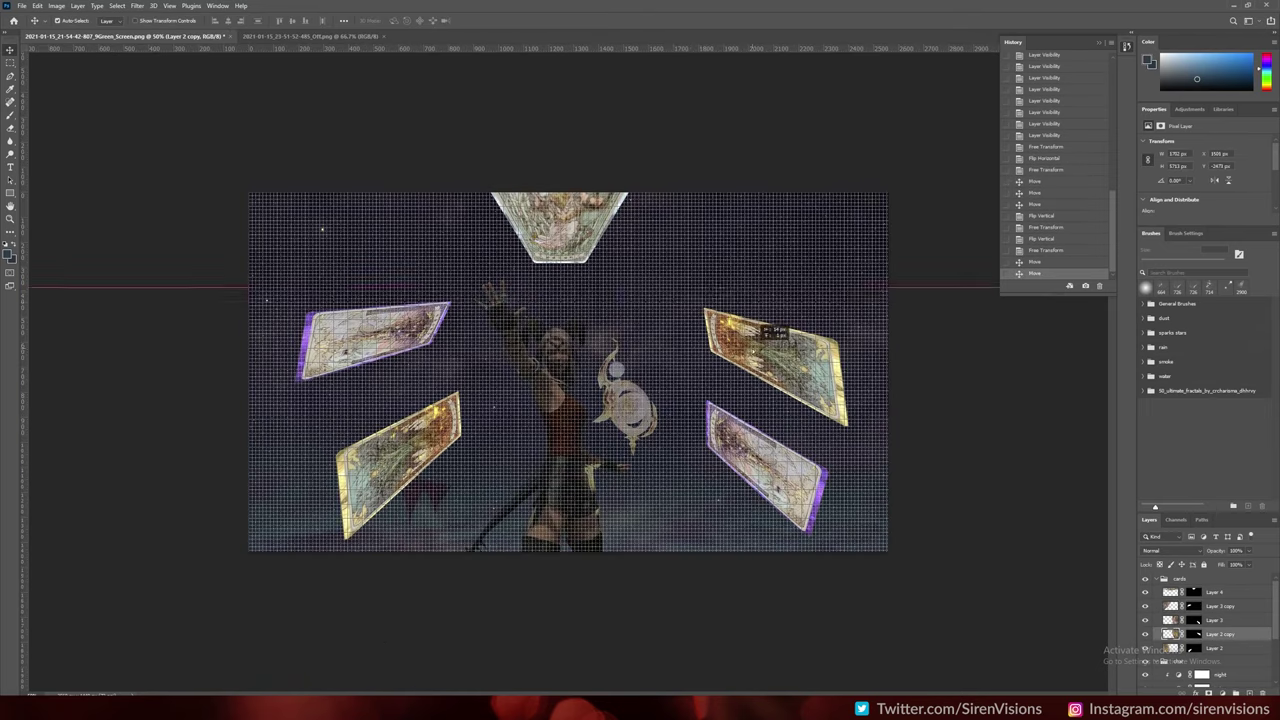
Add two horizontal guides and line the bottom cards up with them
left_click_drag(560, 47, 560, 408)
left_click_drag(398, 465, 352, 480)
left_click_drag(765, 465, 800, 475)
key("ctrl+t")
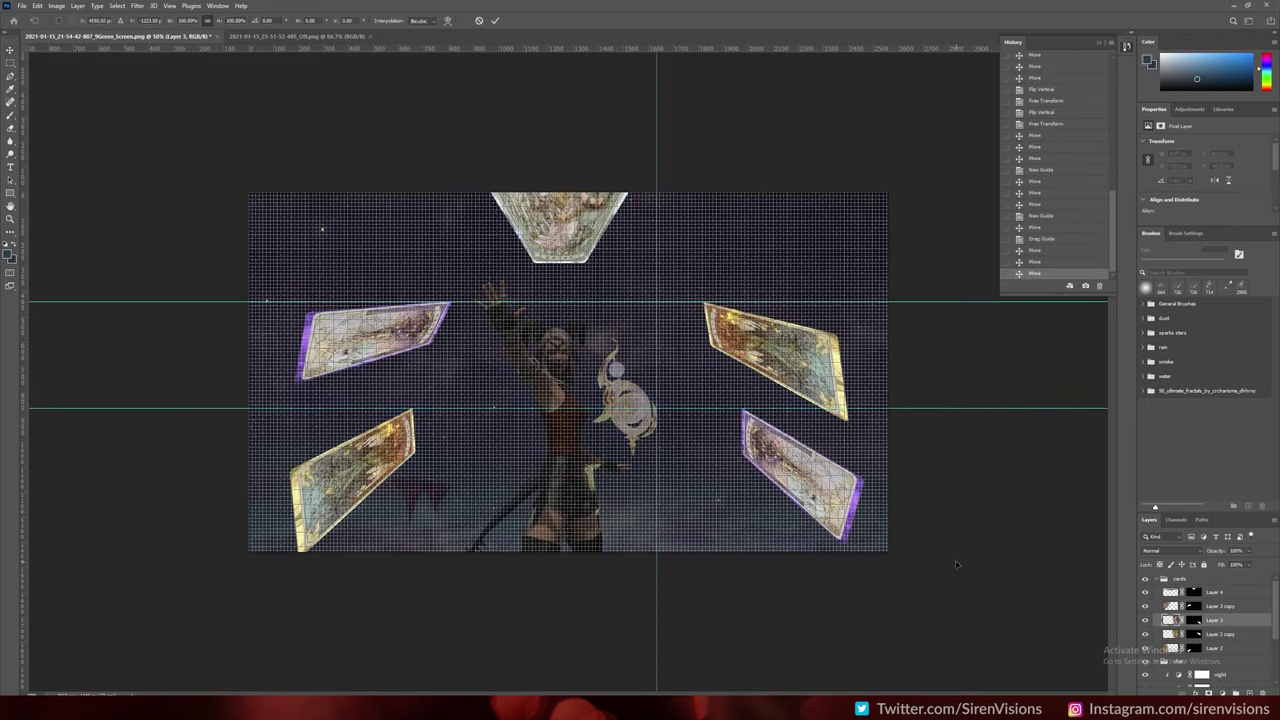
key("Return")
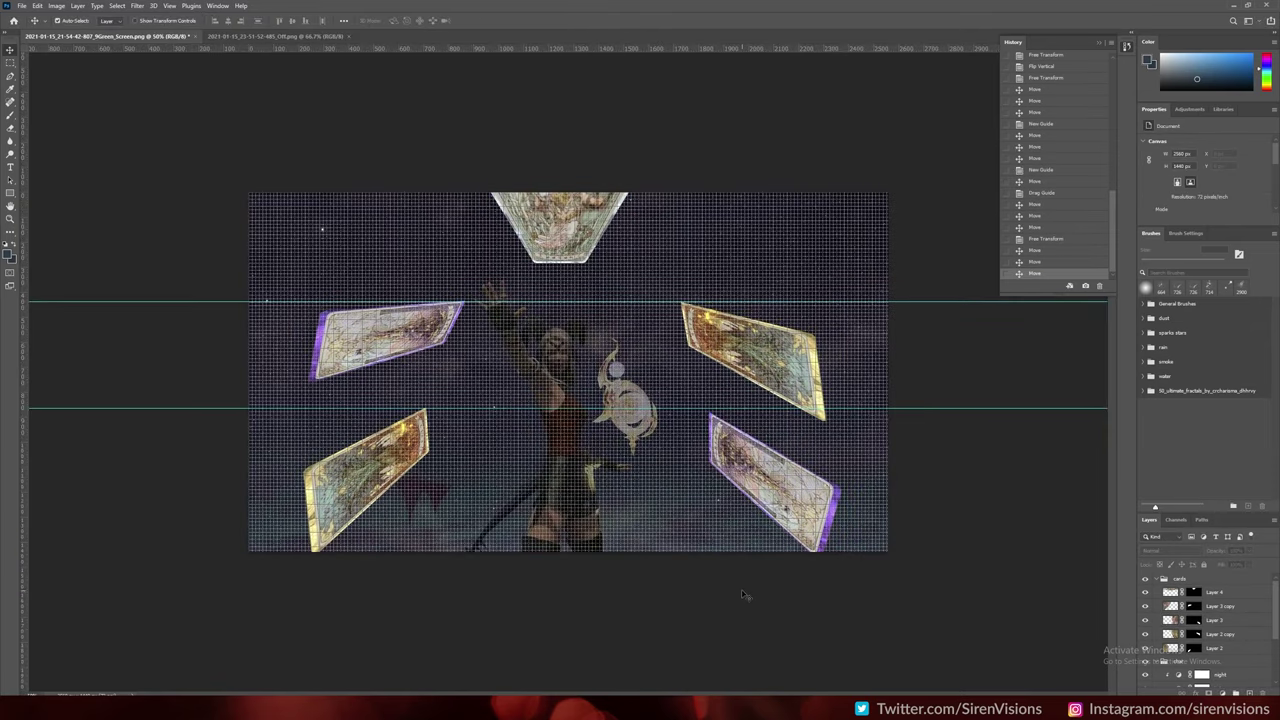
Move the top-right card into place and hide the grid
key("ctrl+minus")
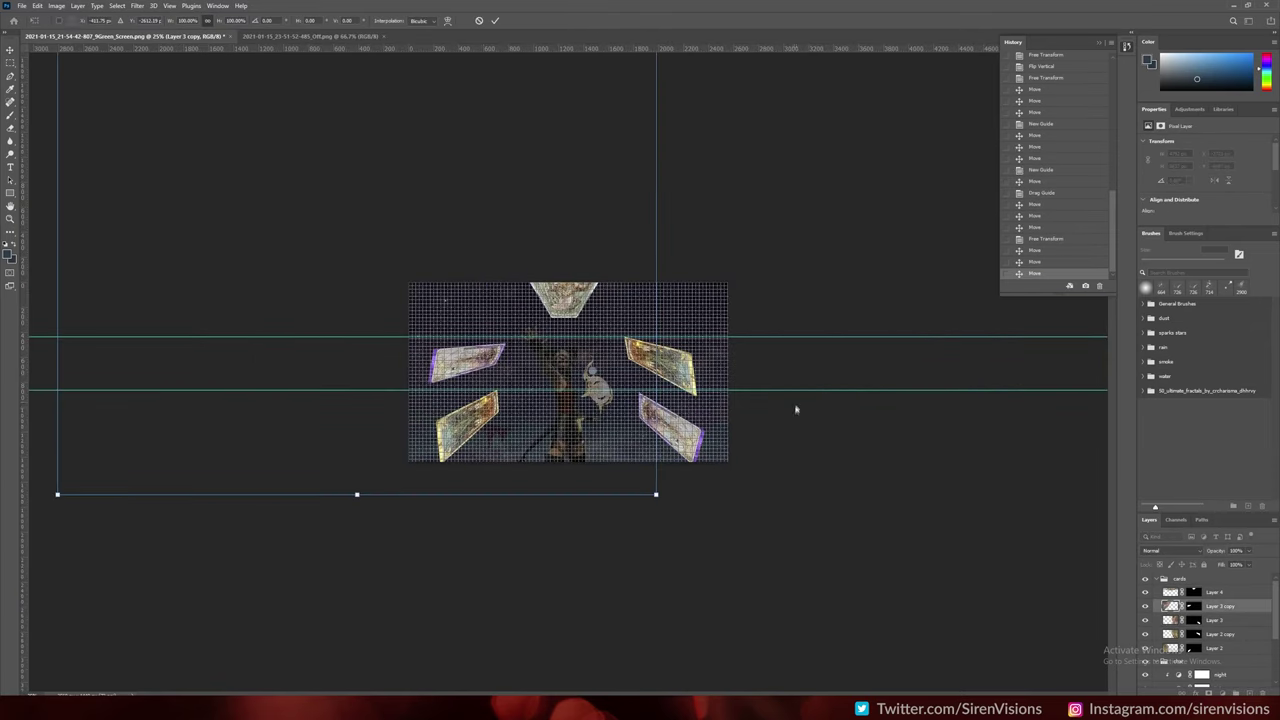
left_click_drag(682, 346, 686, 352)
key("ctrl+plus")
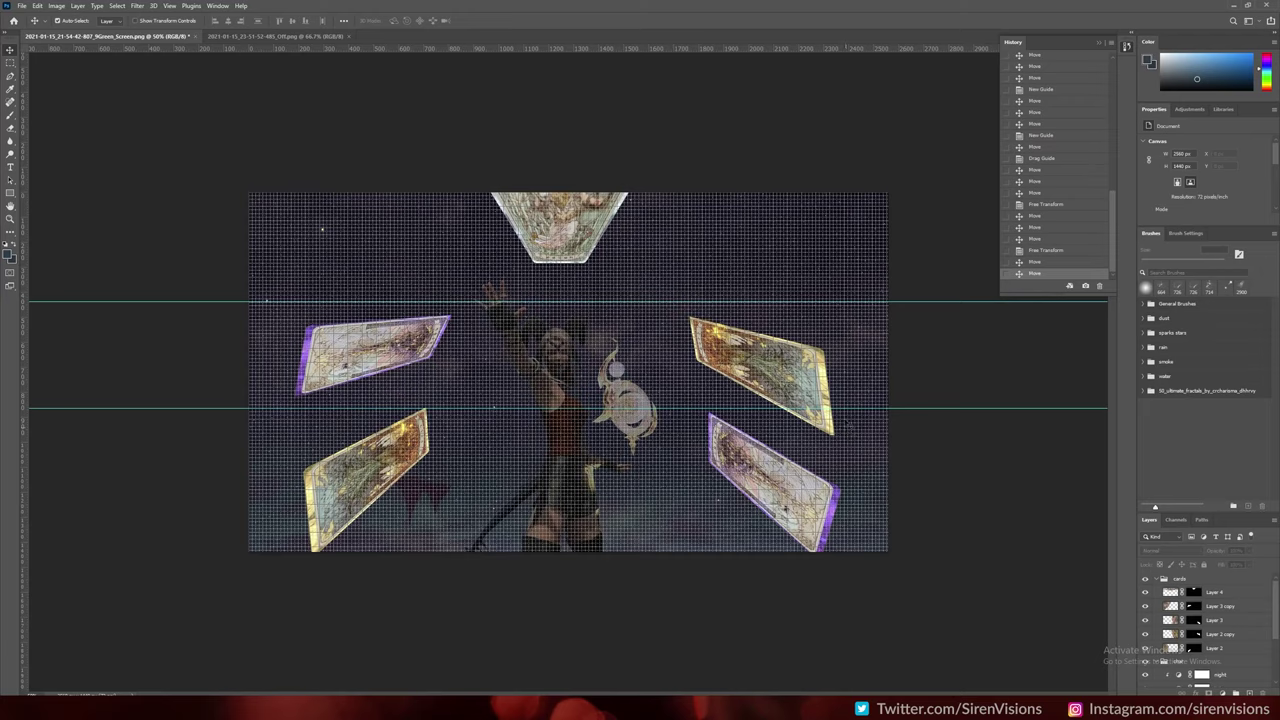
key("ctrl+apostrophe")
Lower the upper-left card's top edge, raise the top card, hide guides, and shift the cards
key("ctrl+minus")
key("ctrl+minus")
key("ctrl+minus")
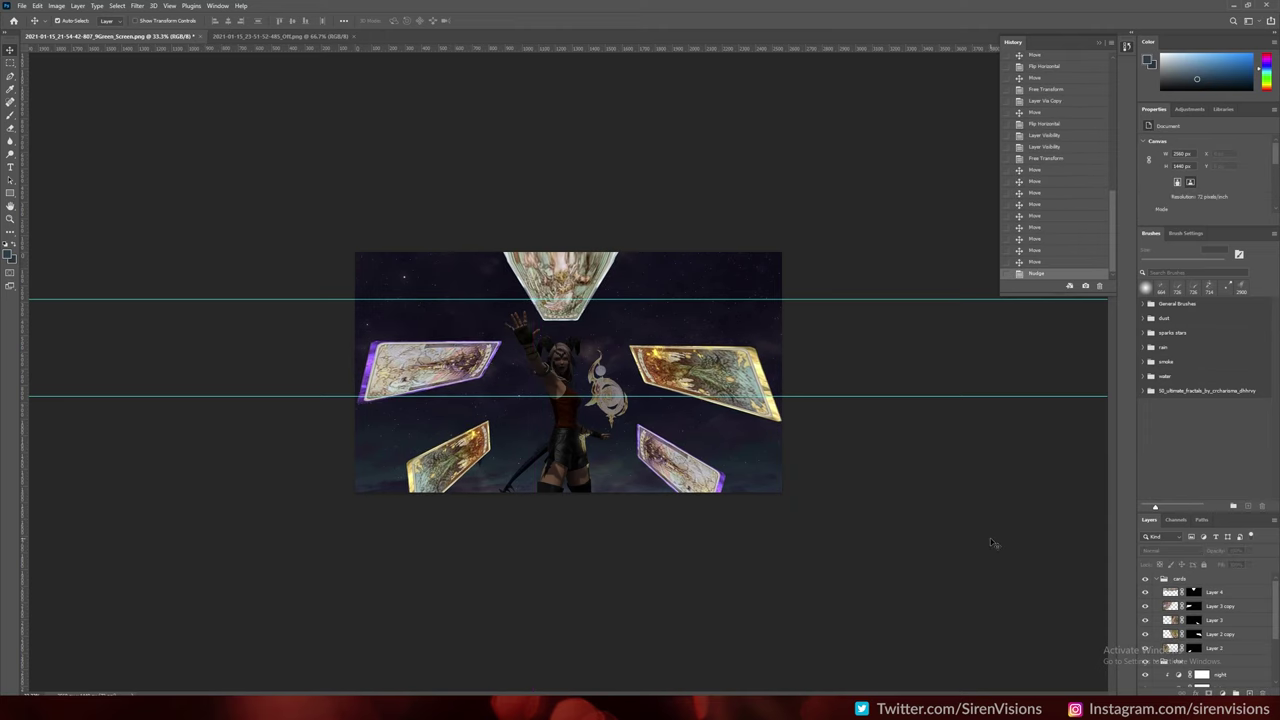
key("ctrl+plus")
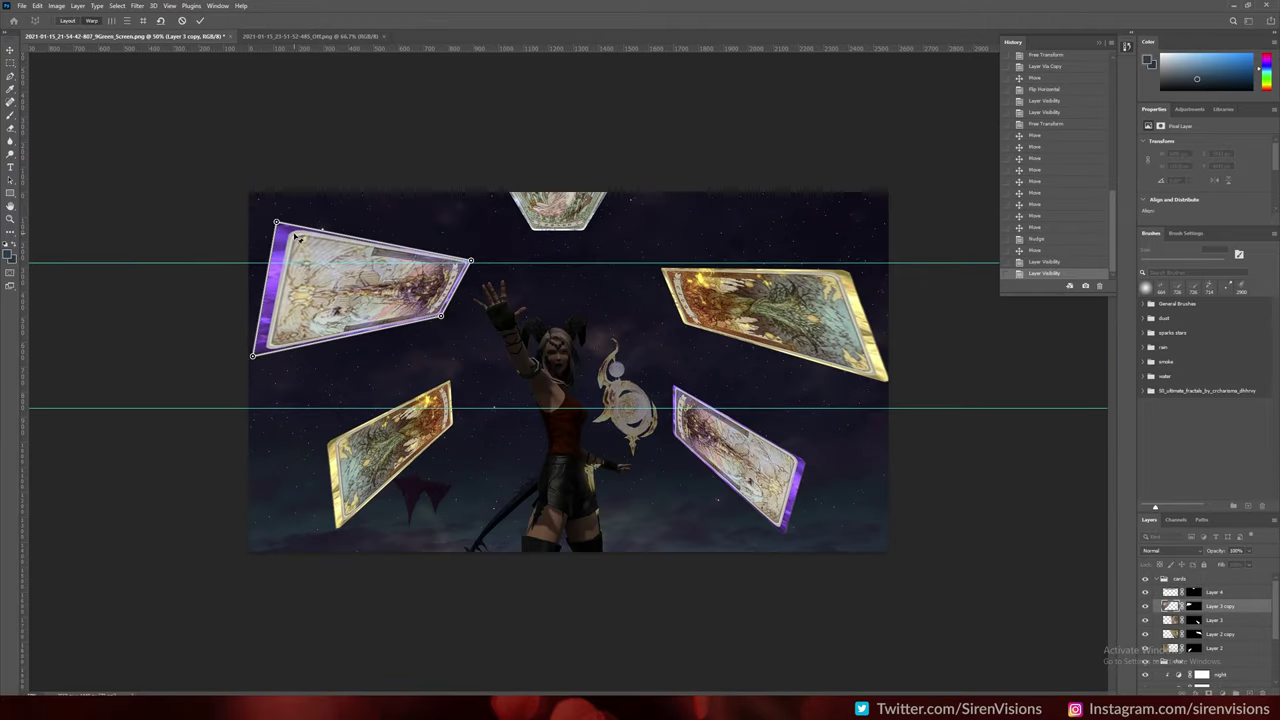
left_click_drag(296, 237, 550, 303)
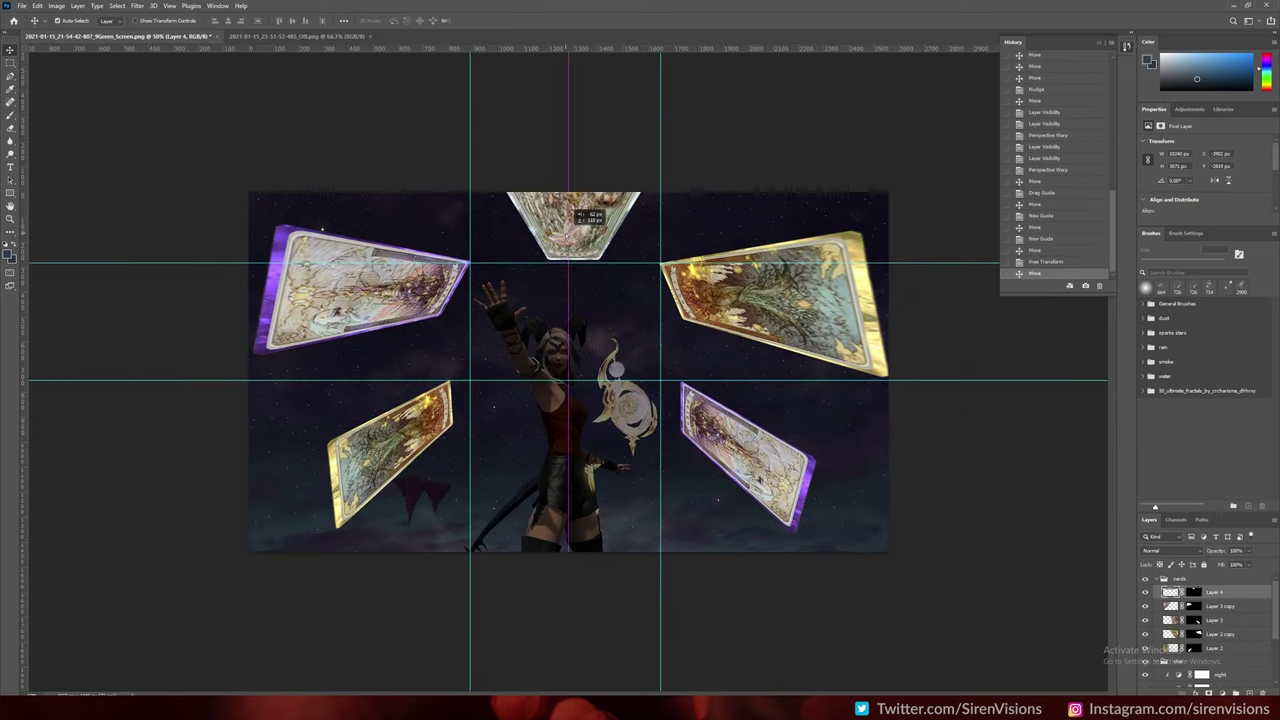
left_click_drag(575, 210, 569, 198)
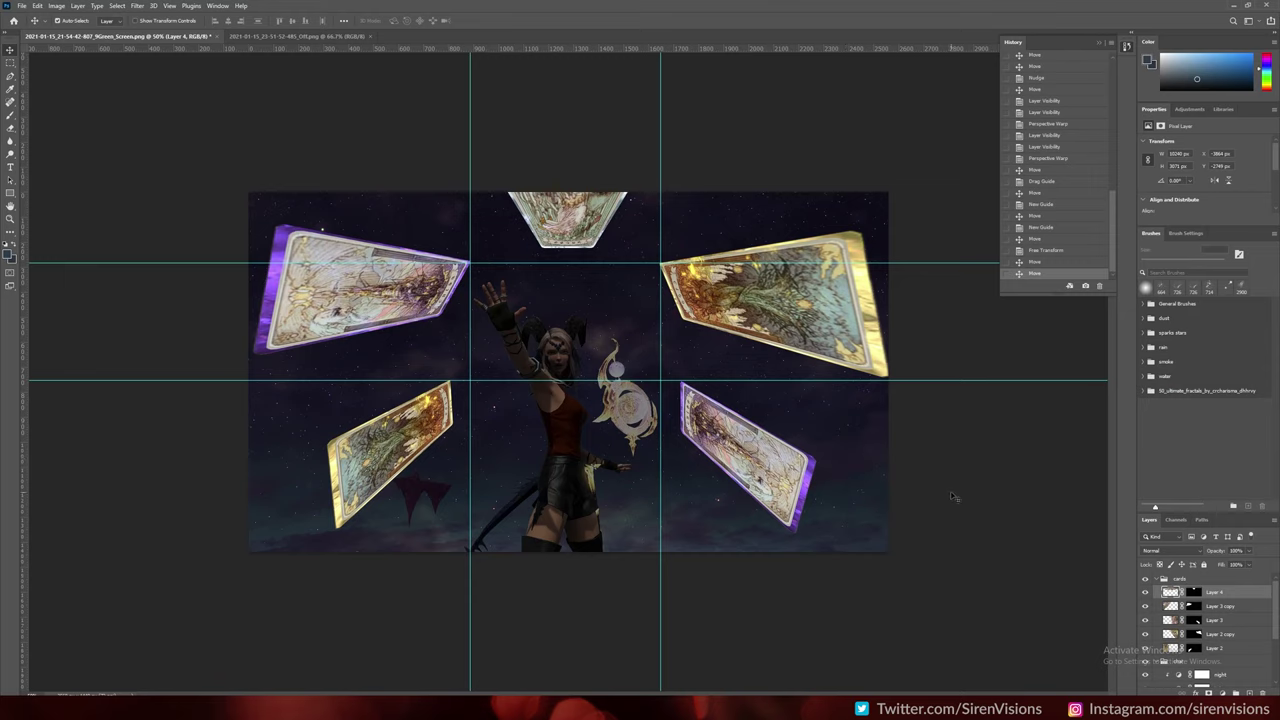
key("ctrl+semicolon")
left_click_drag(830, 340, 808, 340)
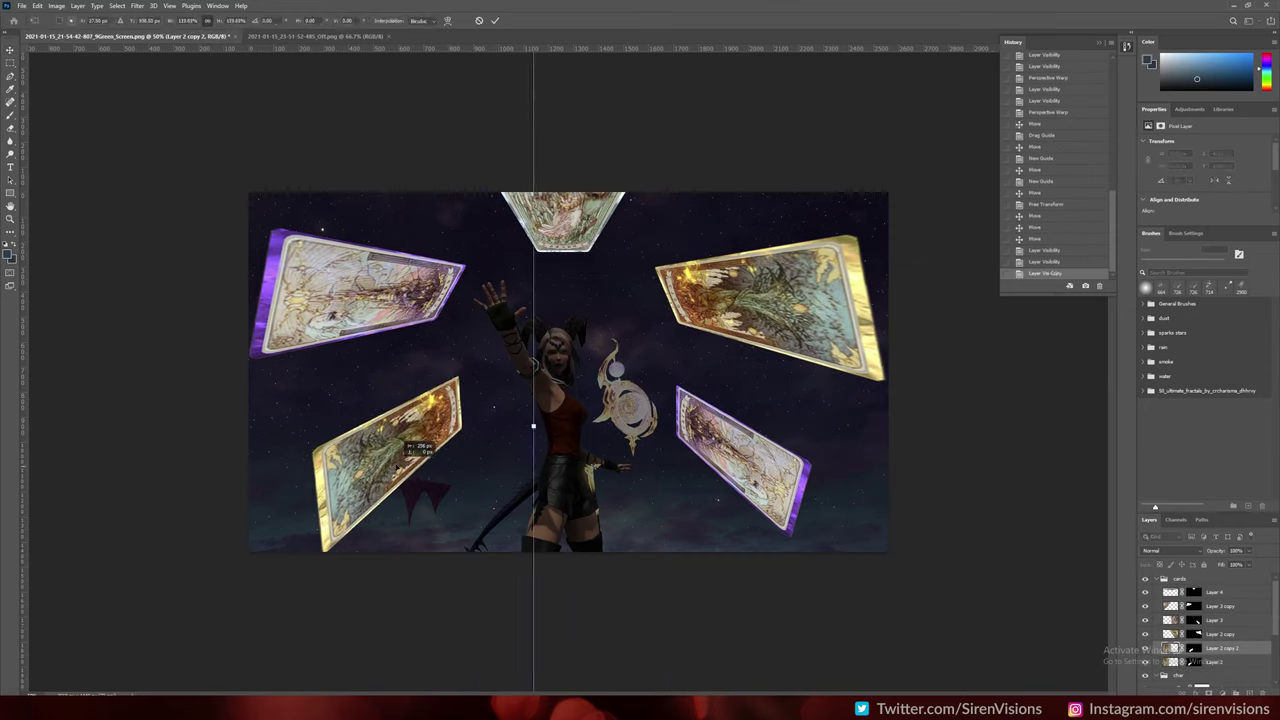
Pick a blend mode for the blurred card, toggle card visibility, and reshape the card
left_click(1170, 550)
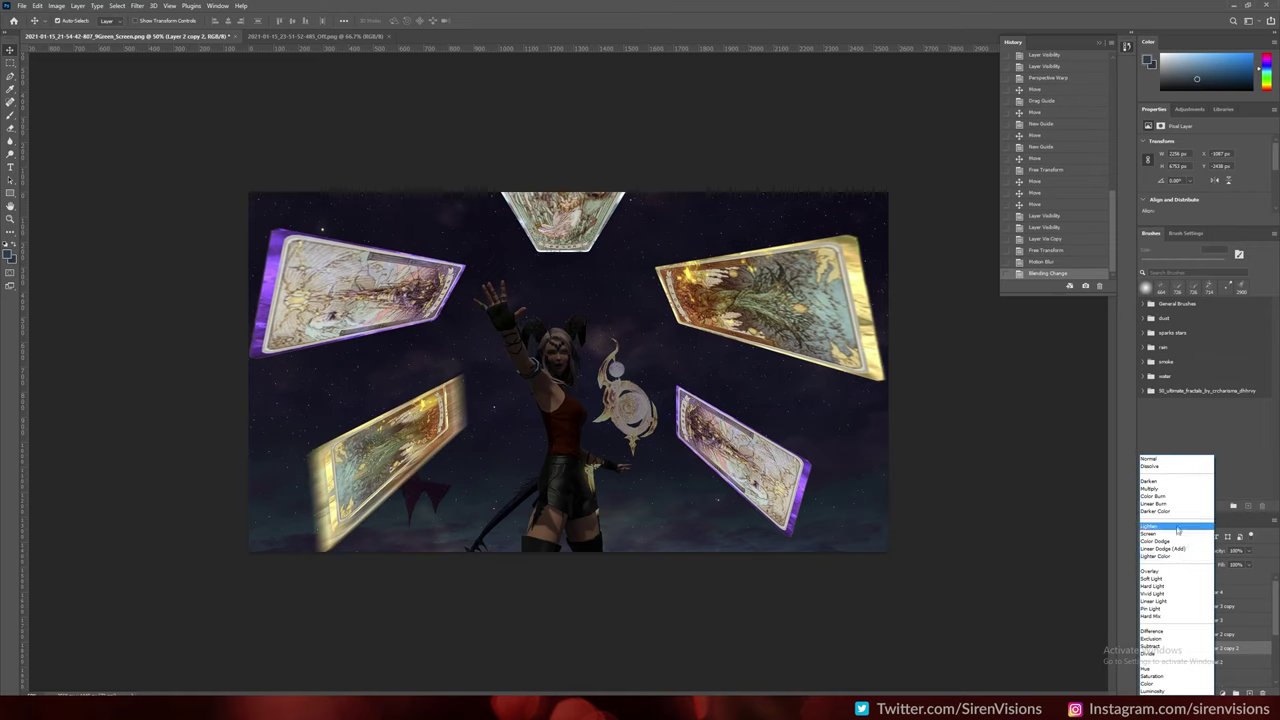
left_click(1145, 634)
left_click(1145, 634)
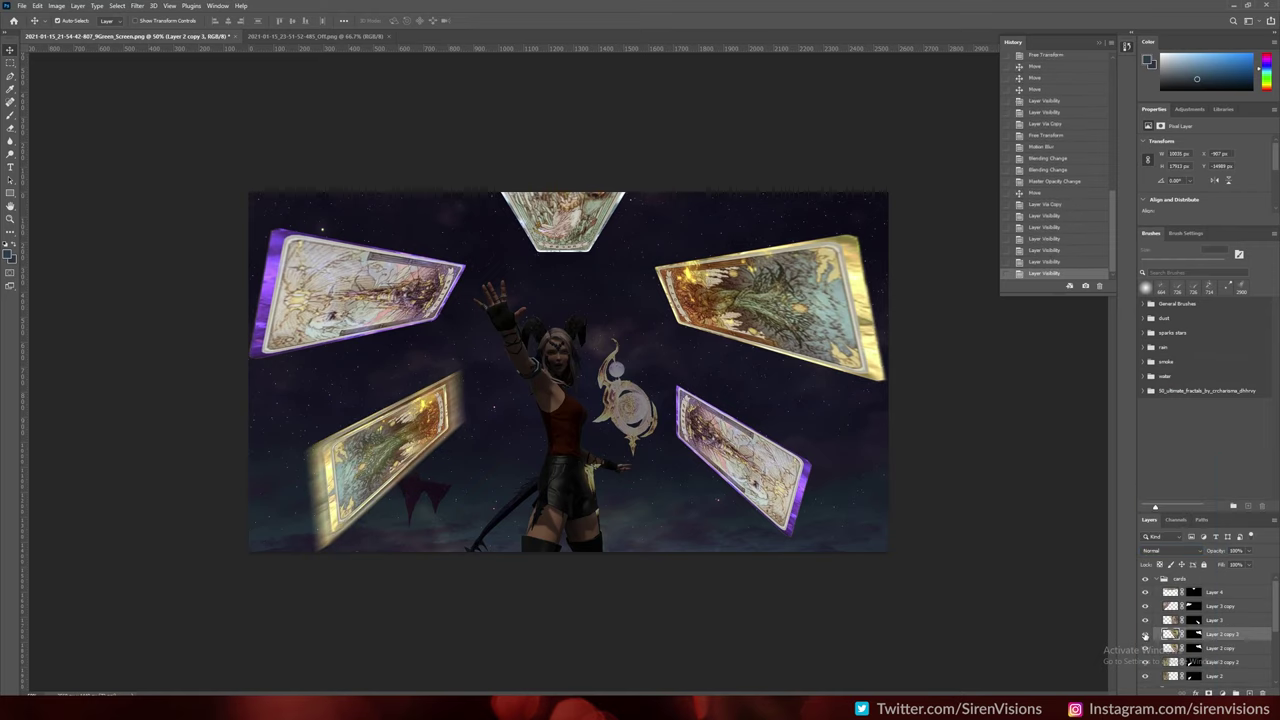
left_click(1145, 634)
left_click(1145, 634)
key("ctrl+t")
key("ctrl+0")
key("Return")
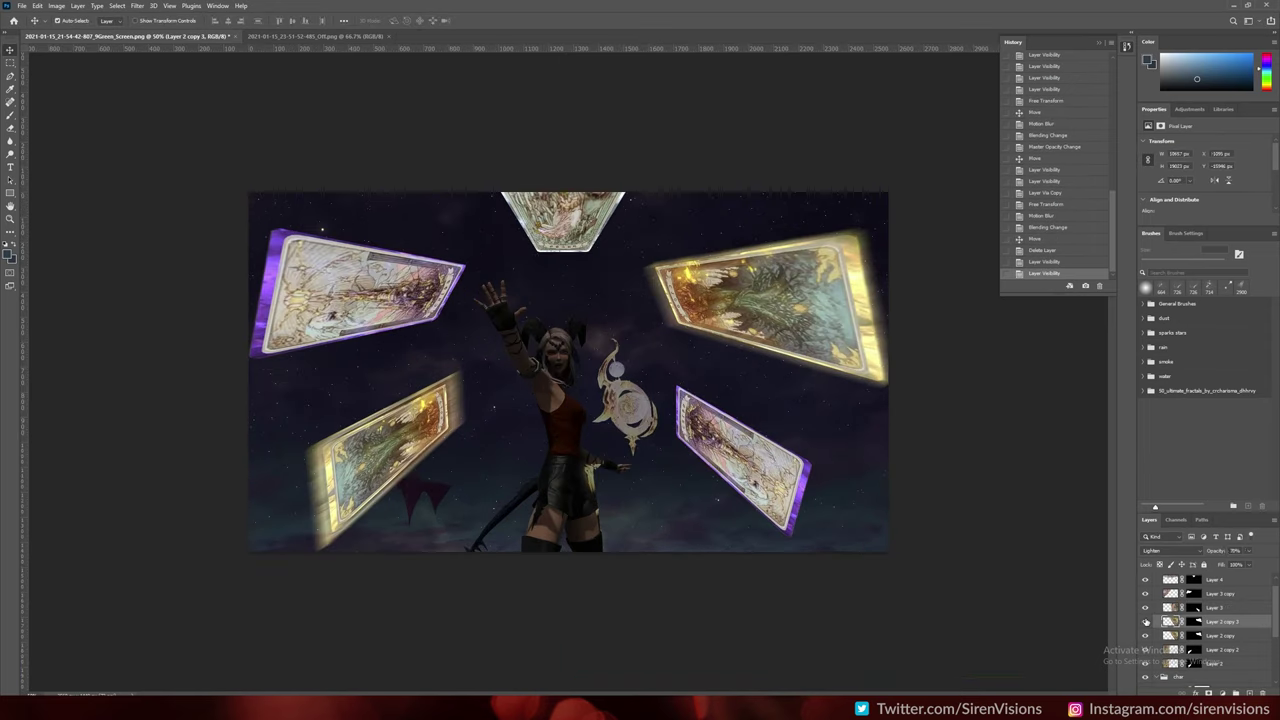
Motion-blur the bottom-right card at an angle matching the card
key("Return")
left_click(137, 5)
left_click(171, 131)
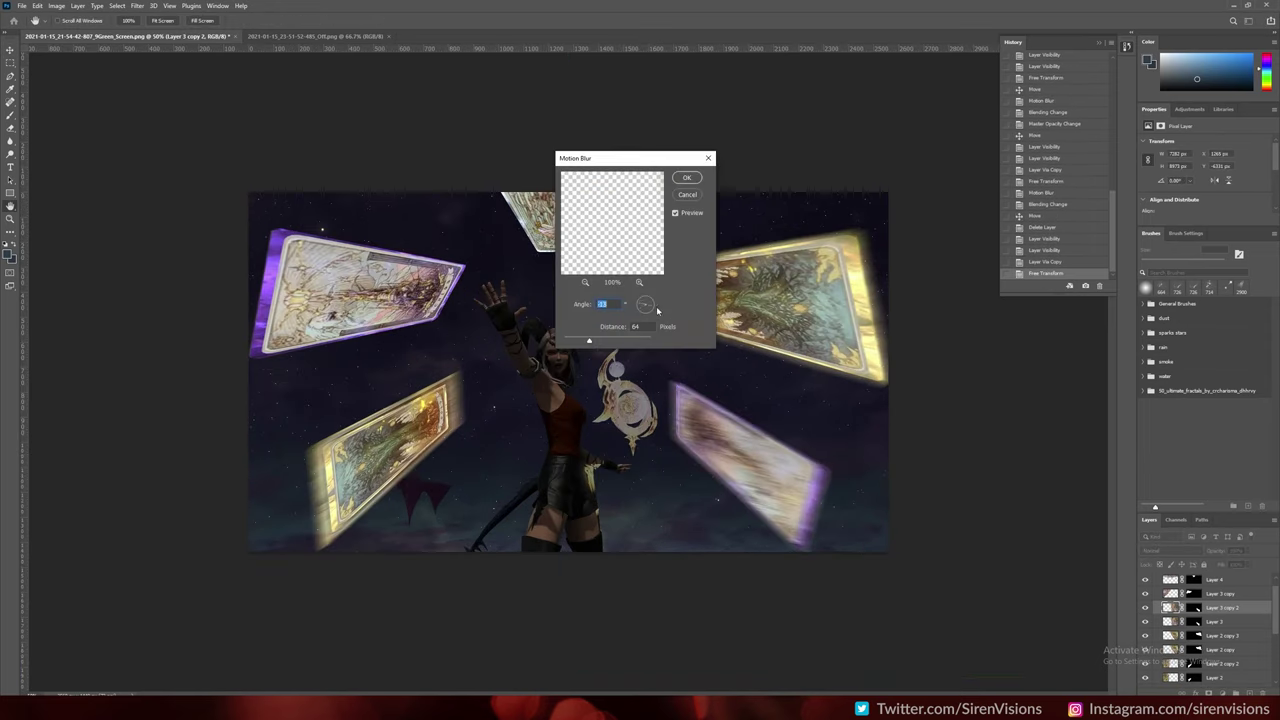
left_click(686, 174)
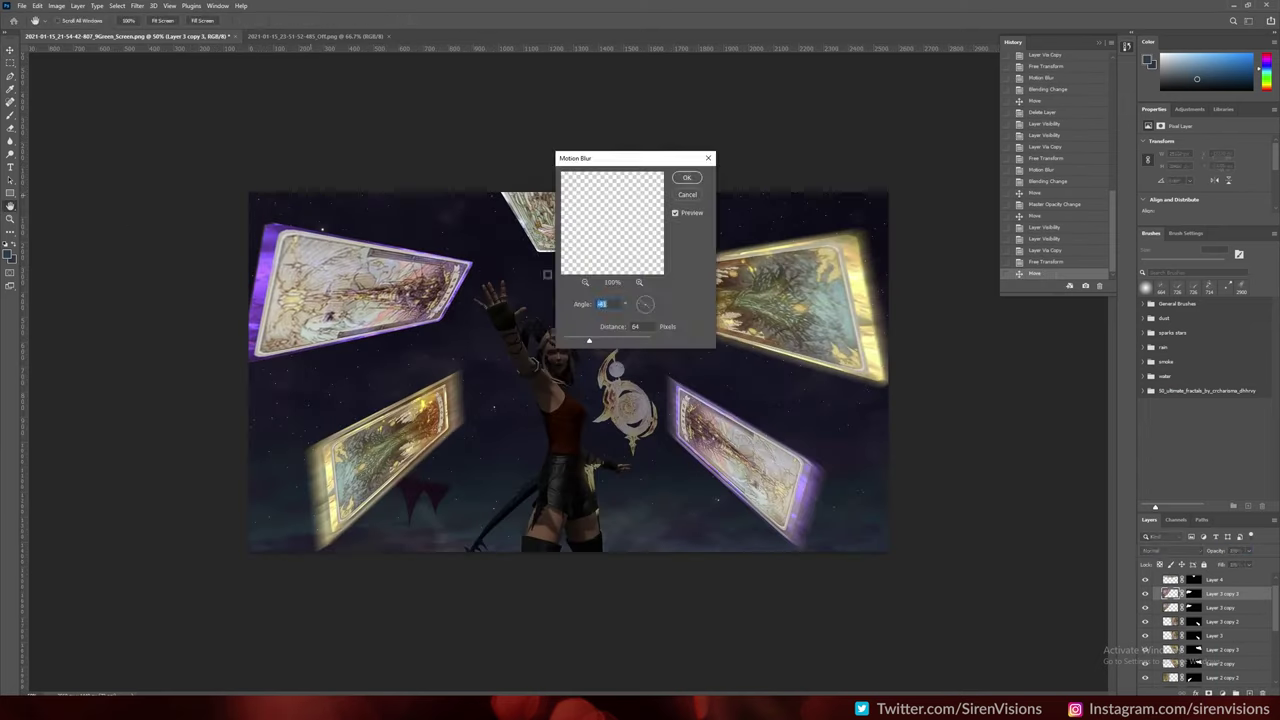
key("Escape")
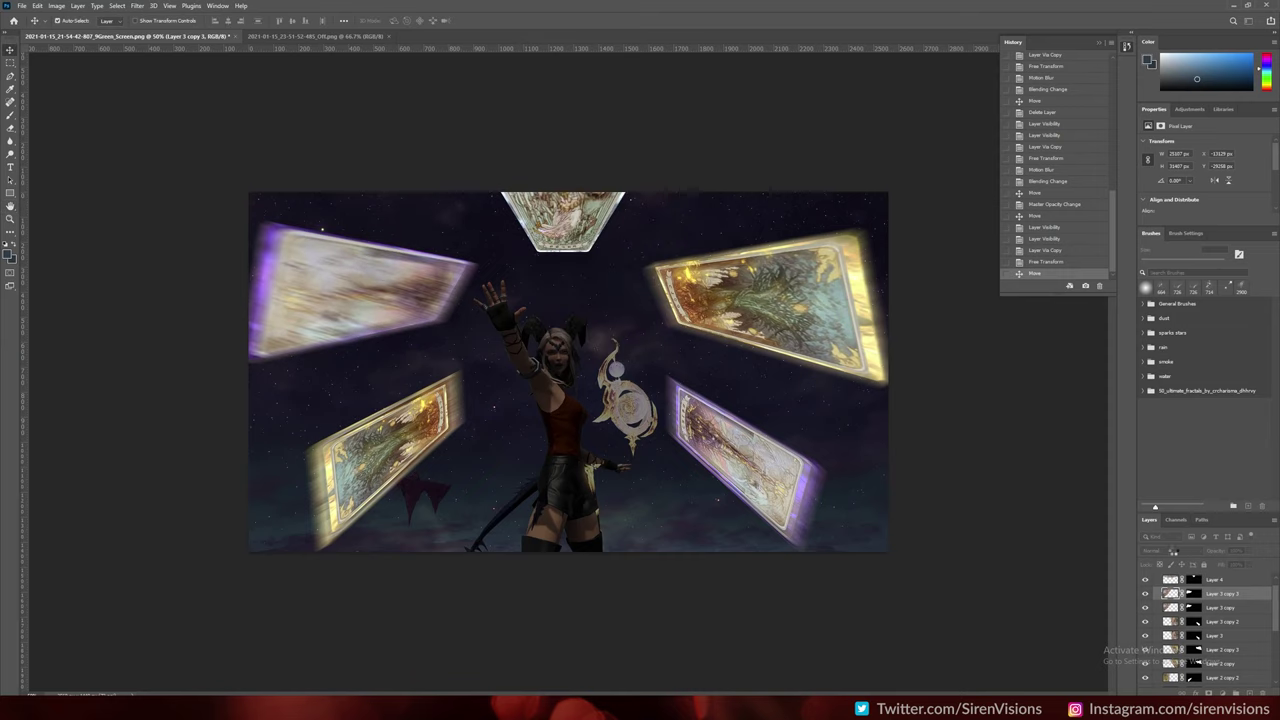
Set the blurred card's blending, then duplicate and stretch the top card upward
left_click(1173, 551)
left_click(1165, 533)
key("ctrl+j")
key("ctrl+t")
left_click_drag(576, 202, 576, 210)
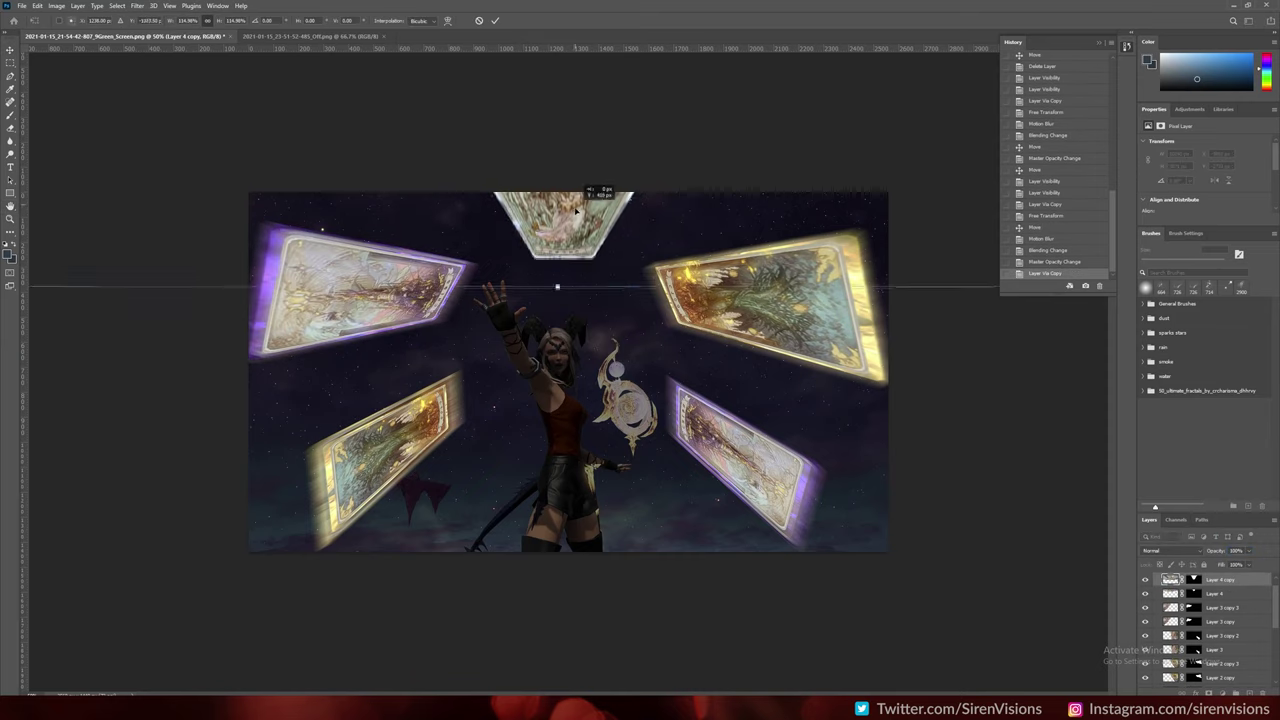
key("Return")
Blur the top card copy, set Lighten and opacity, then delete the unsatisfactory copy
left_click_drag(634, 157, 771, 171)
left_click(848, 189)
left_click(1173, 551)
left_click(1160, 497)
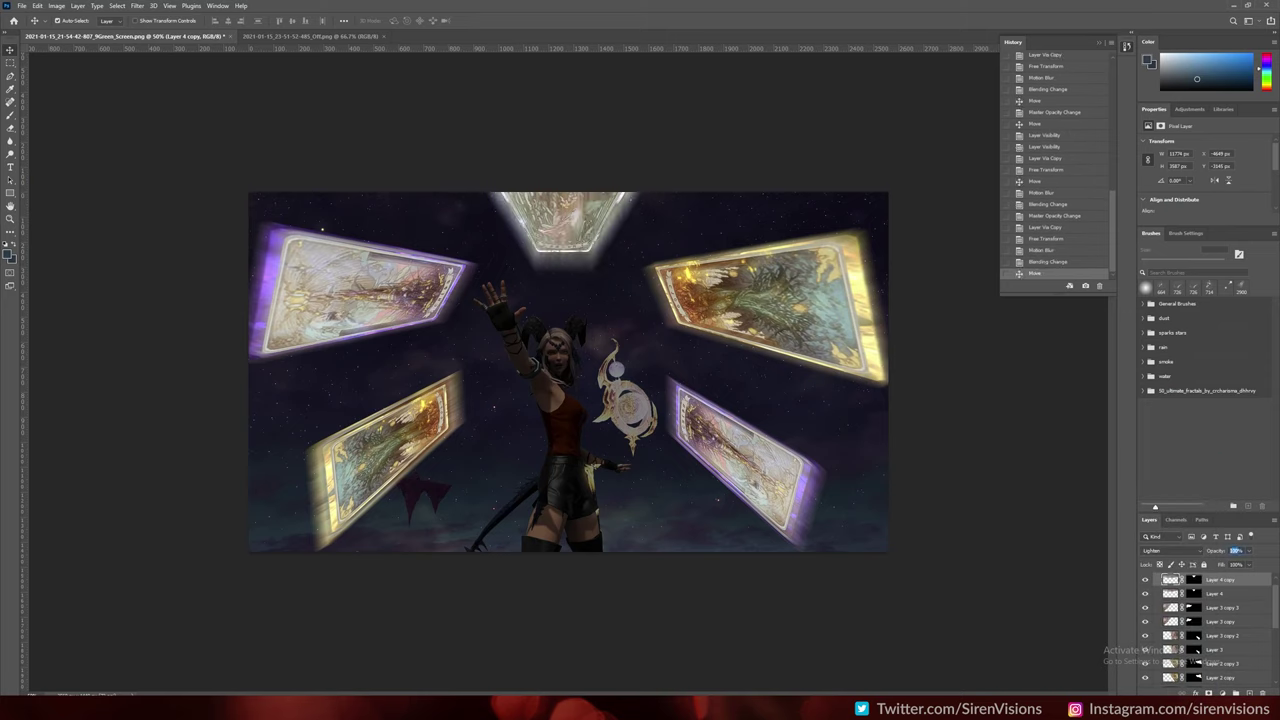
key("Delete")
Duplicate and reshape the top card, motion-blur it, and blend with Lighten at 70% opacity
key("ctrl+j")
key("ctrl+t")
left_click_drag(576, 215, 583, 253)
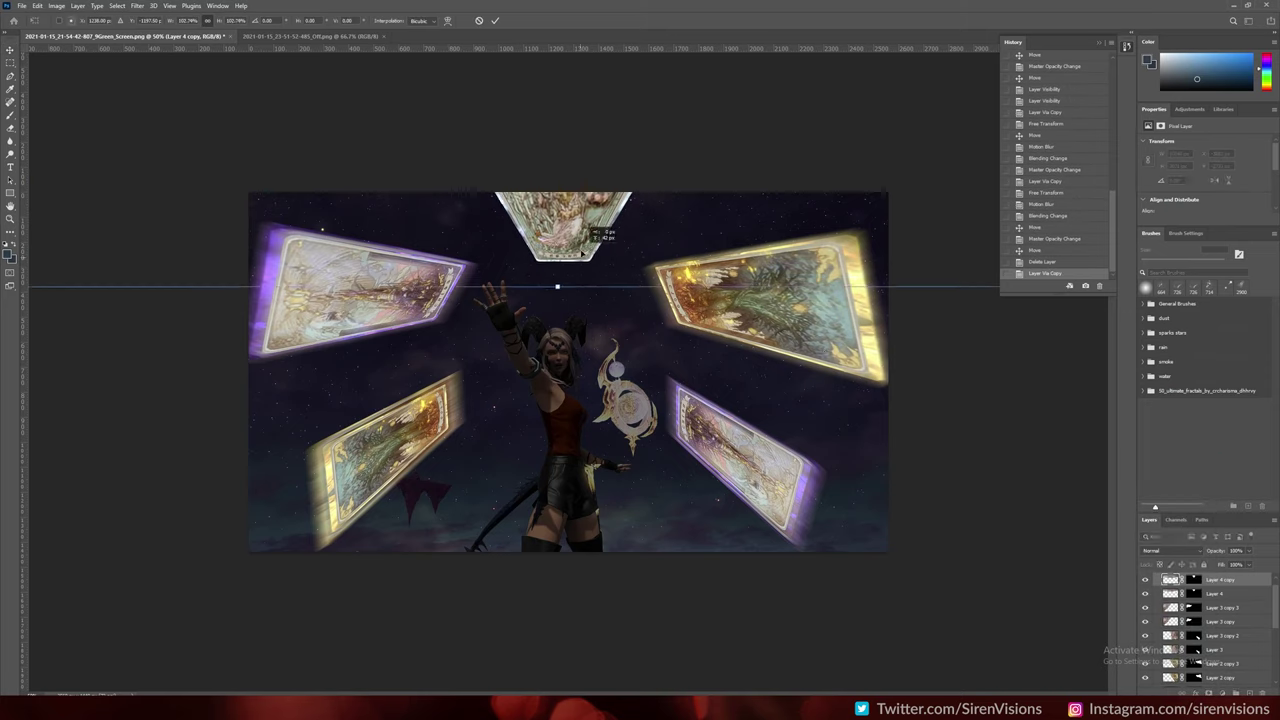
key("Return")
left_click(137, 5)
left_click(165, 16)
left_click(846, 188)
left_click(1173, 551)
left_click(1160, 497)
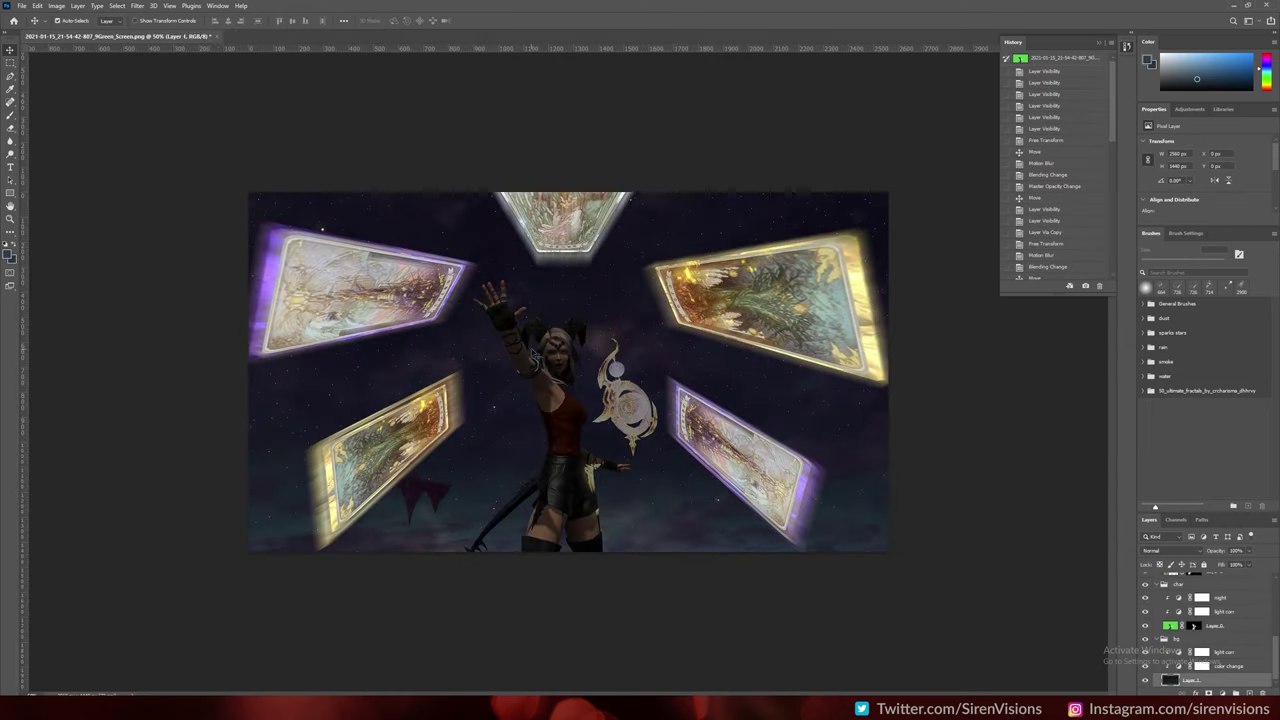
Apply a Motion Blur filter to the current layer
left_click(137, 5)
left_click(282, 190)
left_click(846, 188)
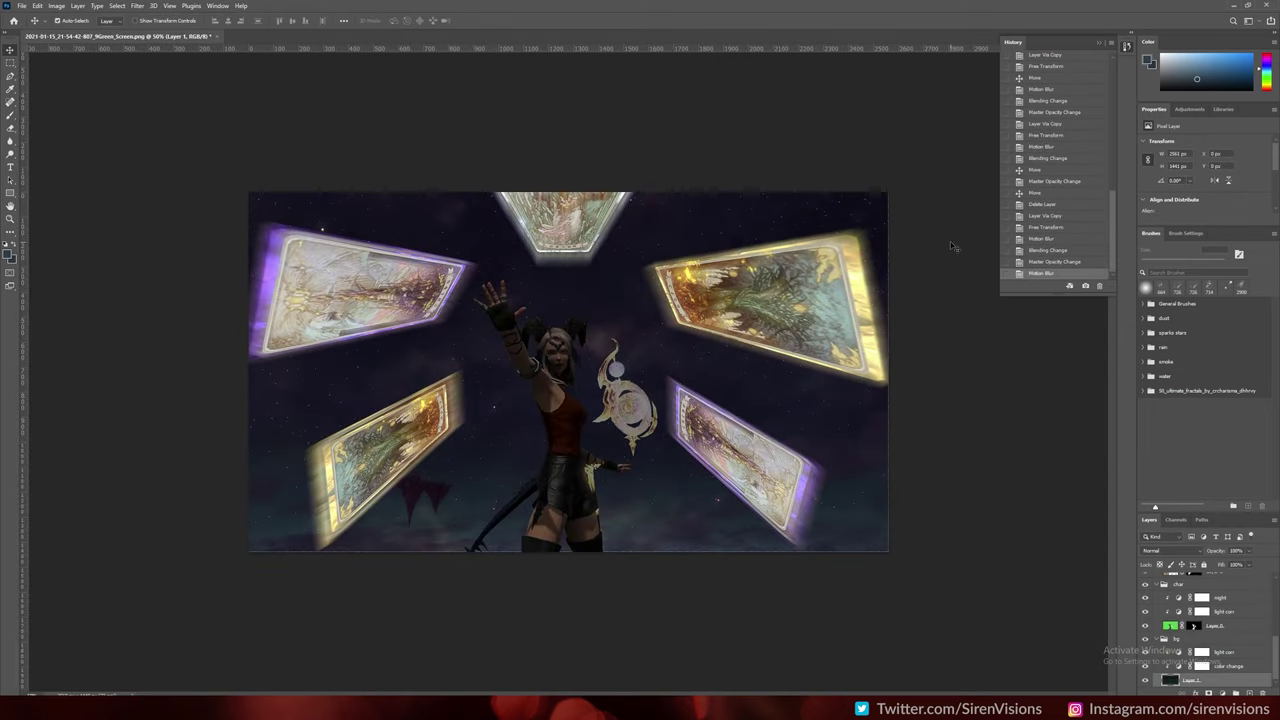
Add an Exposure vignette with its centre masked in black, at 50% opacity
left_click(1222, 692)
left_click(1210, 565)
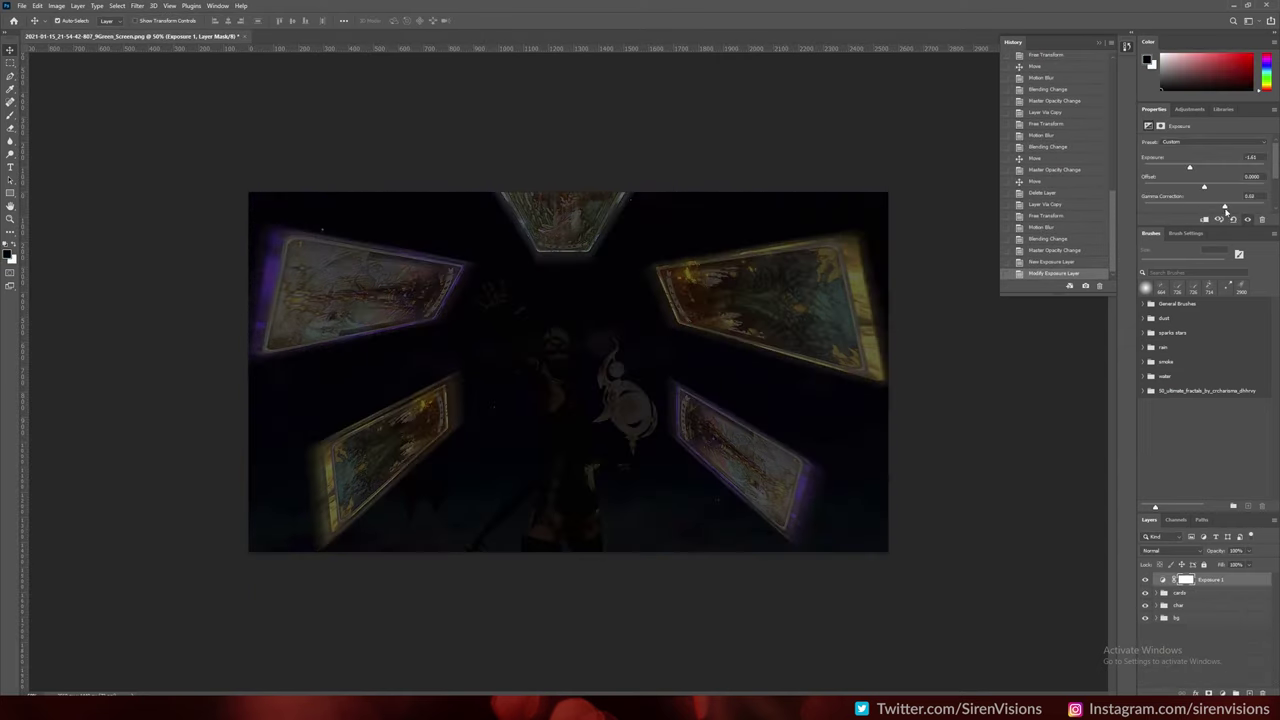
left_click(1173, 551)
key("Escape")
key("b")
left_click_drag(608, 357, 700, 343)
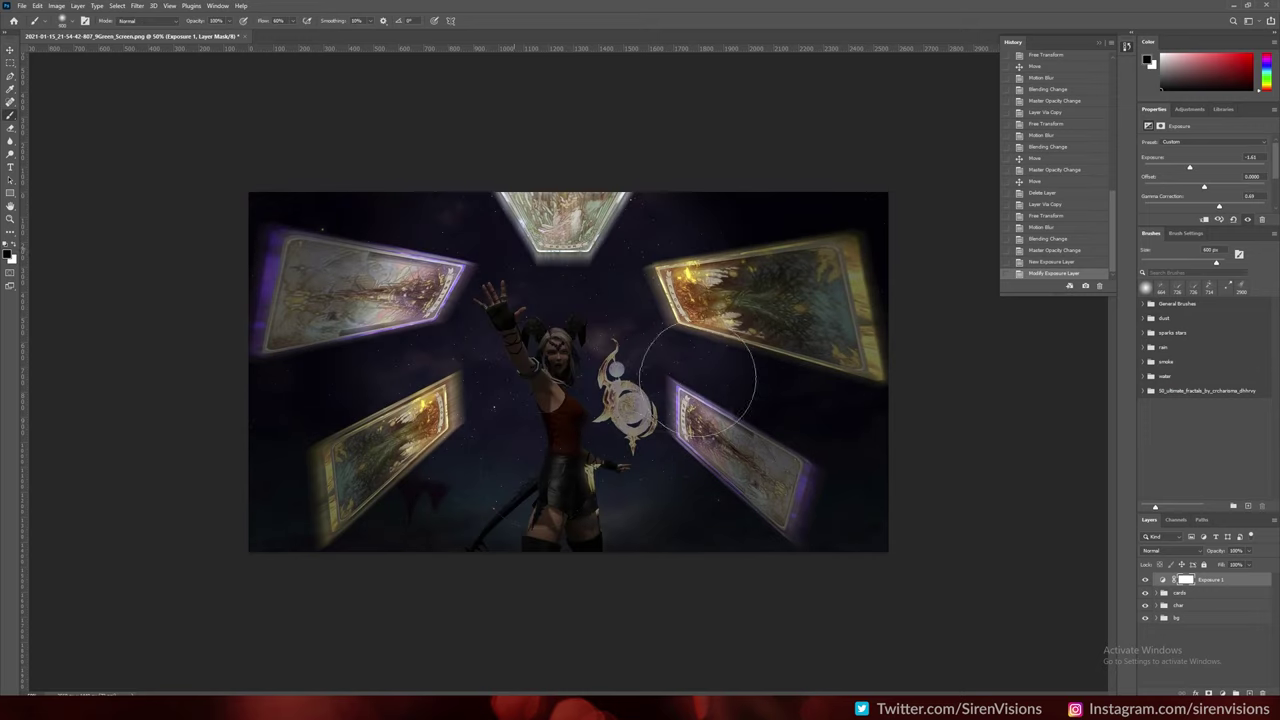
key("5")
Add a Brightness/Contrast adjustment and a Soft Light colour fill with an inverted mask
left_click(1222, 692)
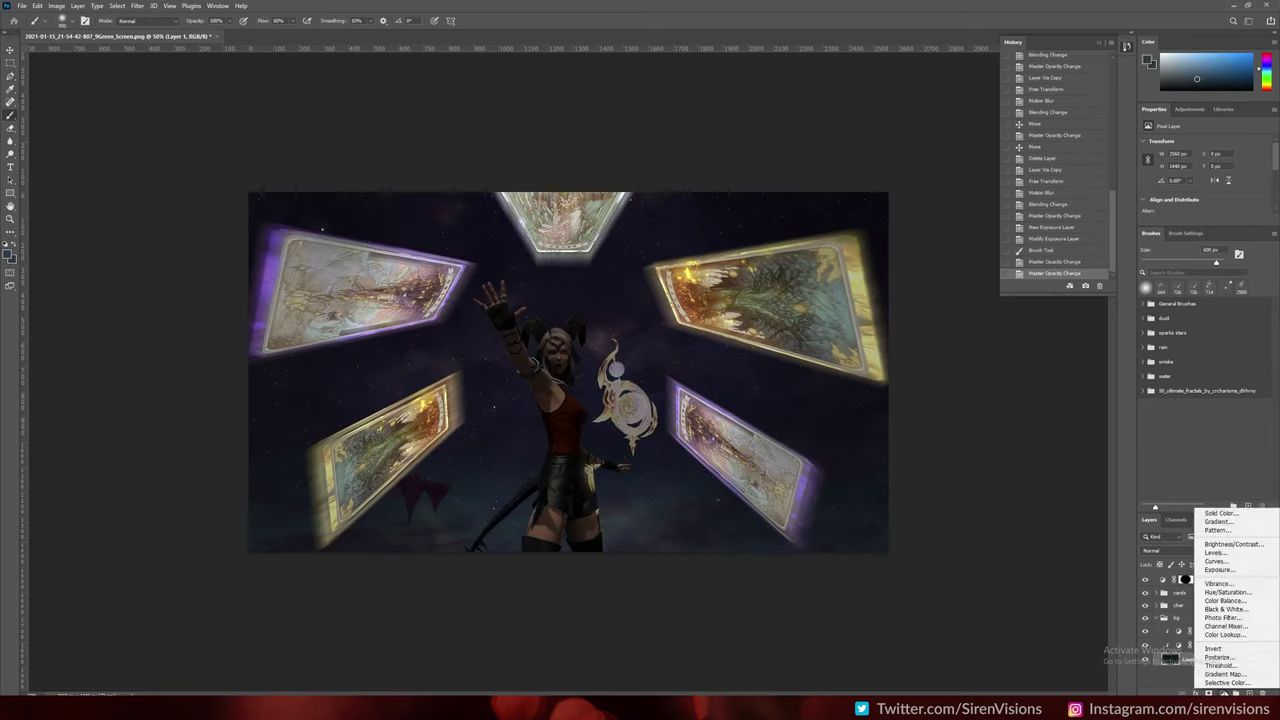
left_click(1230, 560)
left_click(1213, 690)
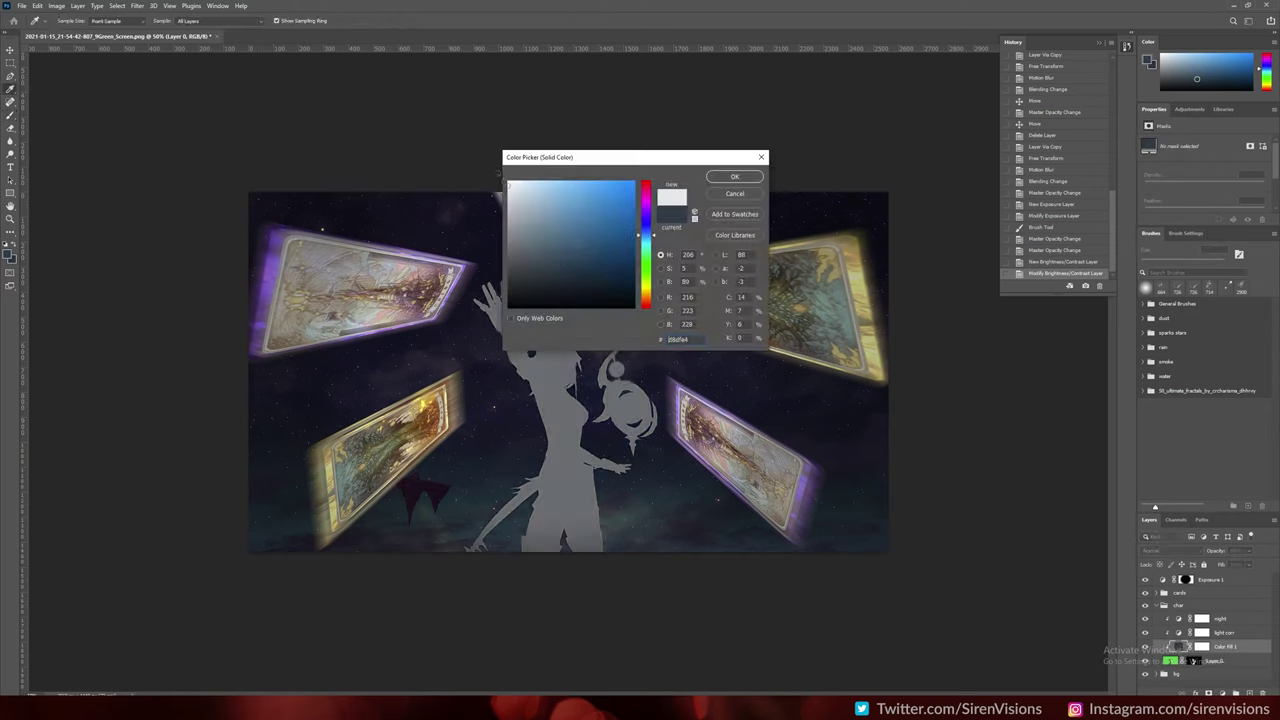
left_click(737, 177)
key("ctrl+i")
key("alt+shift+f")
Add a dark blue Soft Light fill clipped to the character, with an inverted mask
left_click(1213, 690)
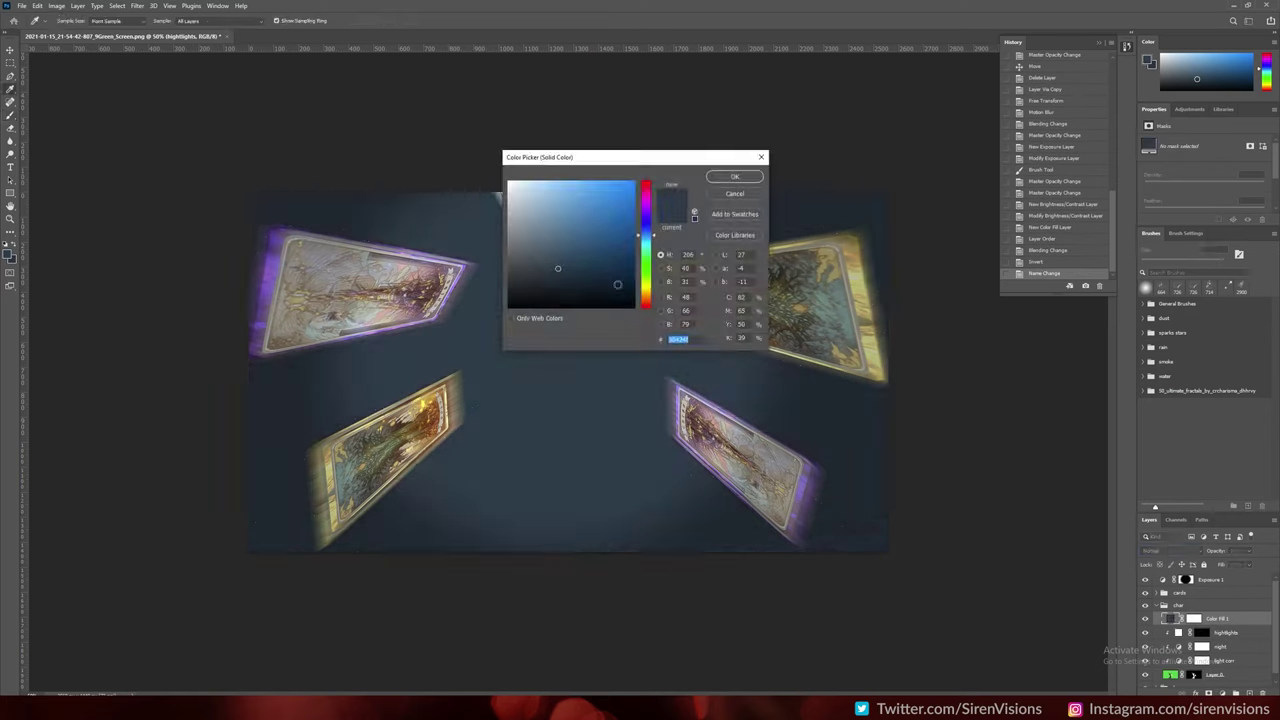
left_click(737, 177)
key("ctrl+alt+g")
key("ctrl+i")
key("alt+shift+f")
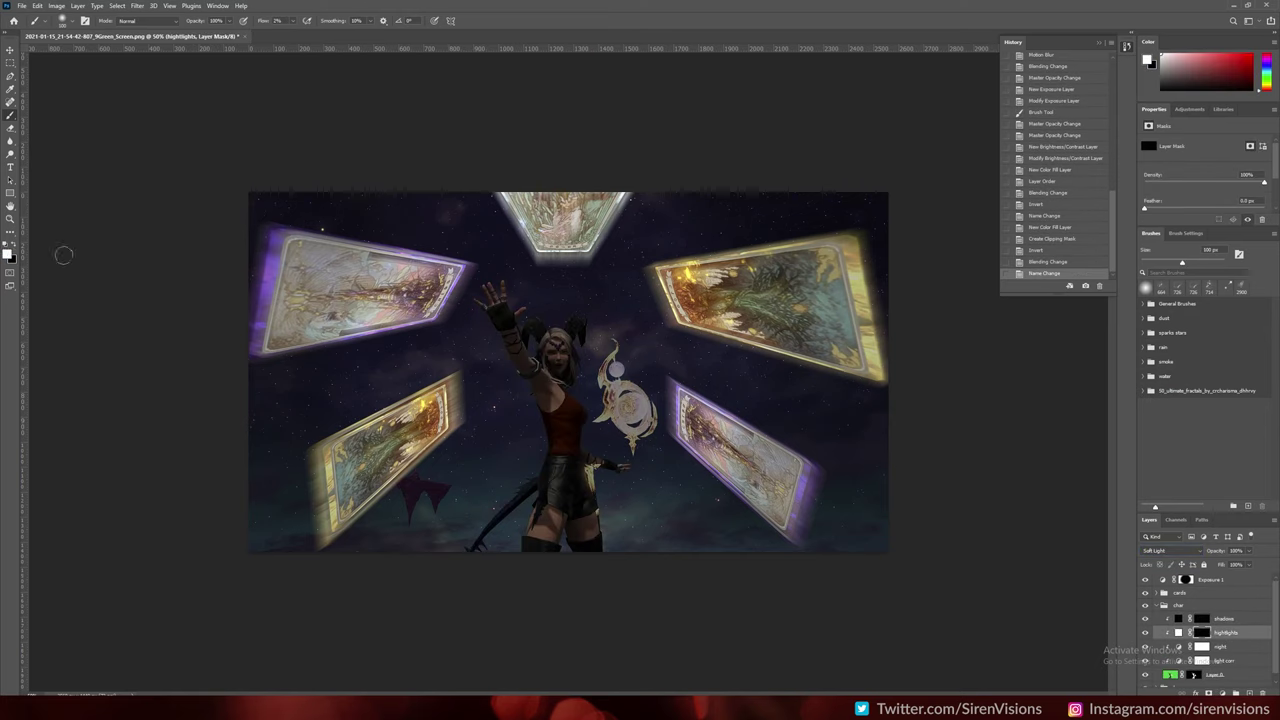
Brush white onto the light and shade masks over the character's face, raised arm and shoulders
scroll(553, 330, "up", 3)
scroll(553, 330, "up", 2)
left_click(495, 260)
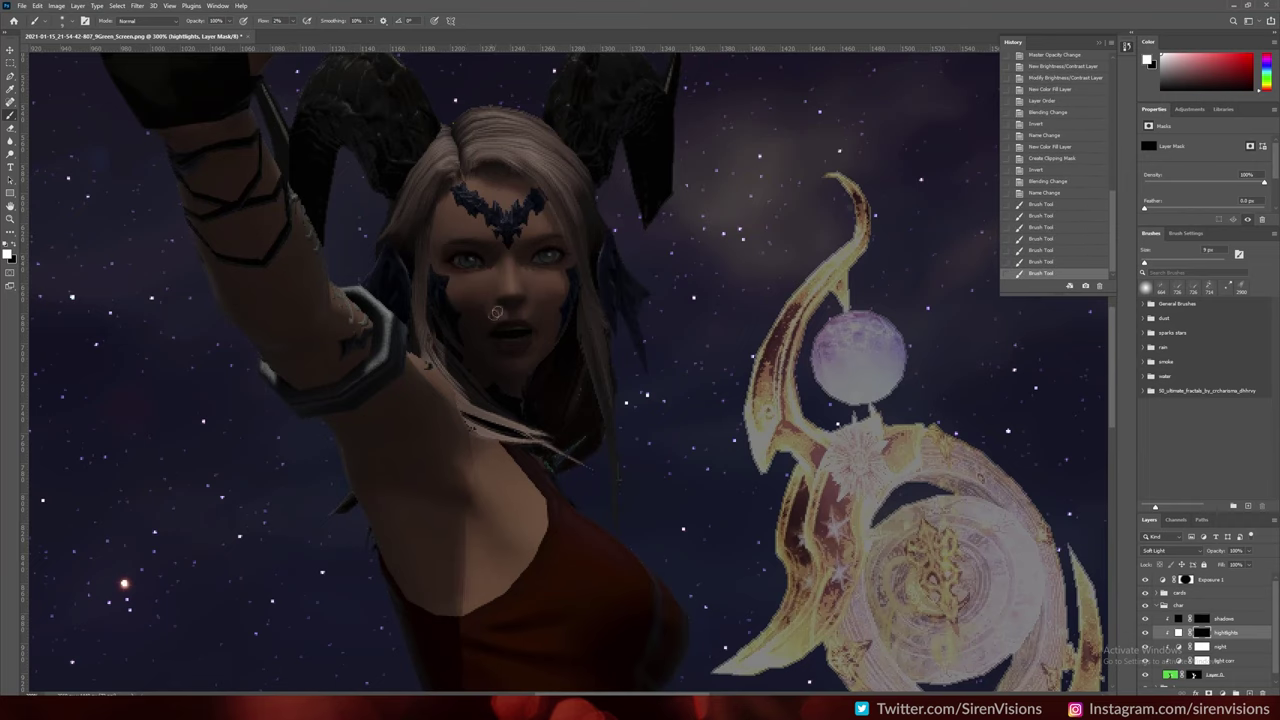
scroll(466, 494, "down", 3)
left_click_drag(509, 480, 434, 371)
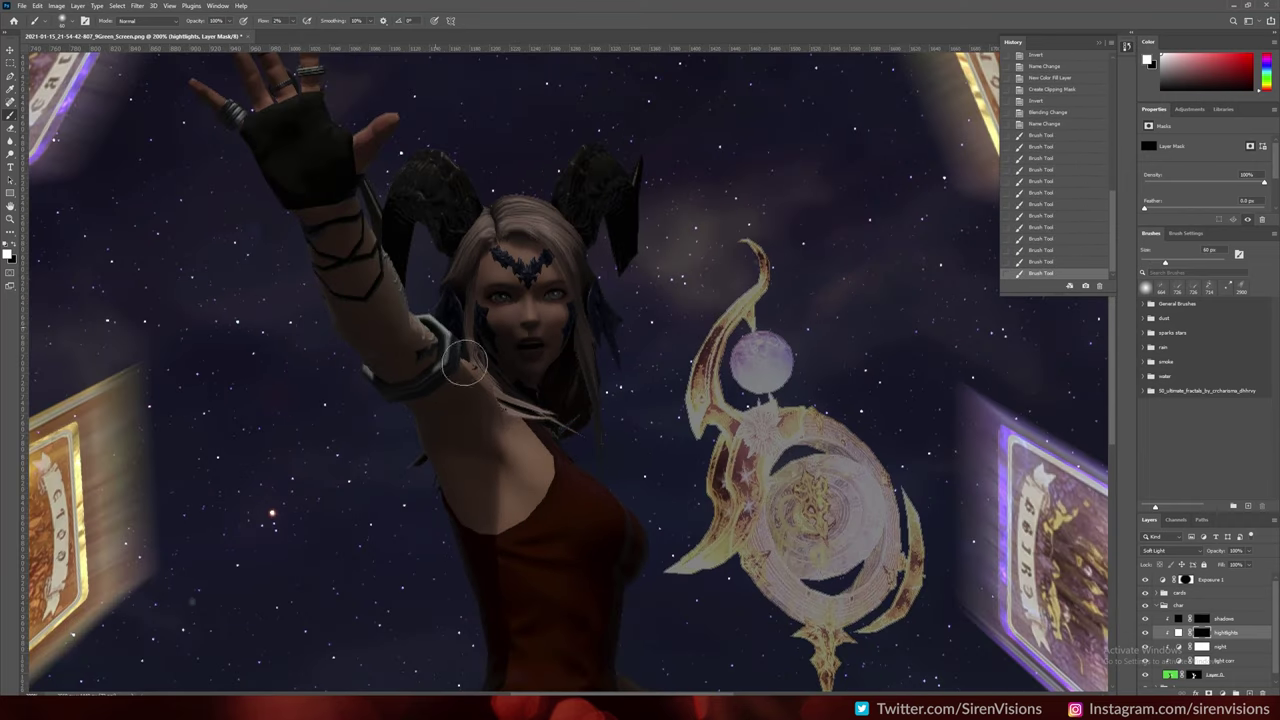
scroll(412, 268, "up", 2)
left_click_drag(635, 353, 465, 238)
key("[")
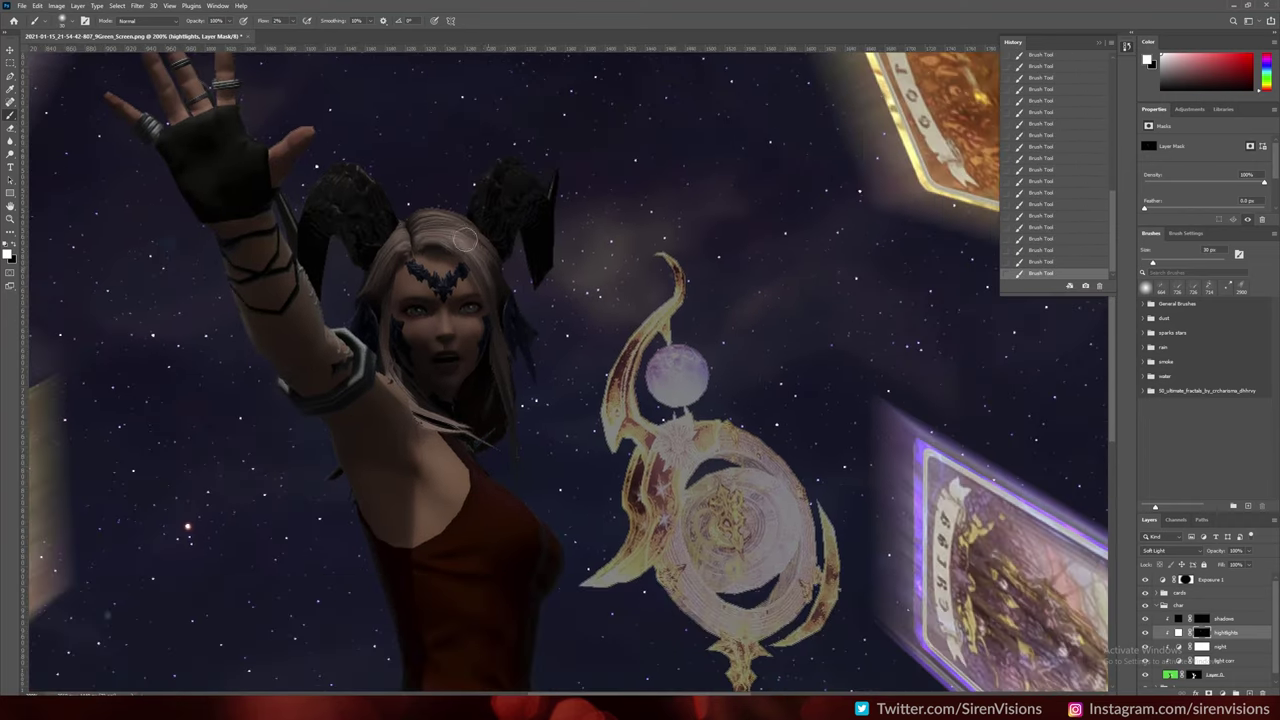
scroll(508, 457, "down", 2)
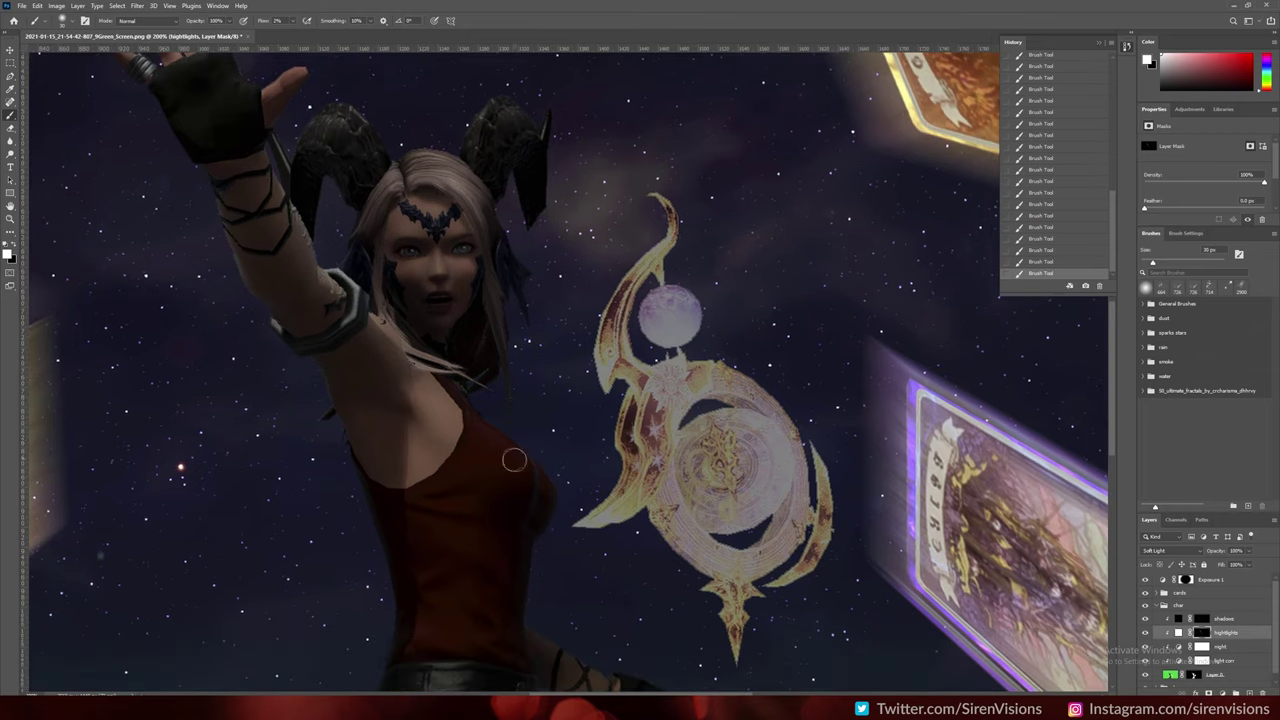
scroll(474, 514, "right", 1)
scroll(430, 570, "down", 4)
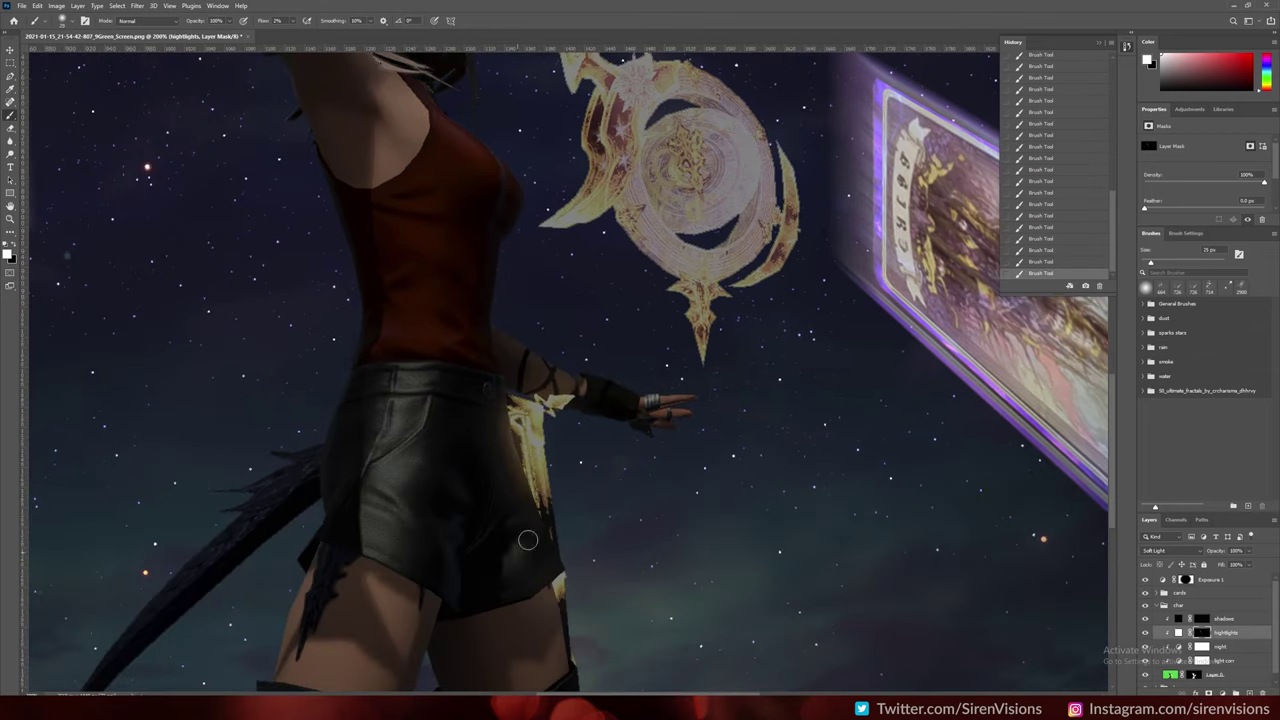
scroll(512, 508, "down", 4)
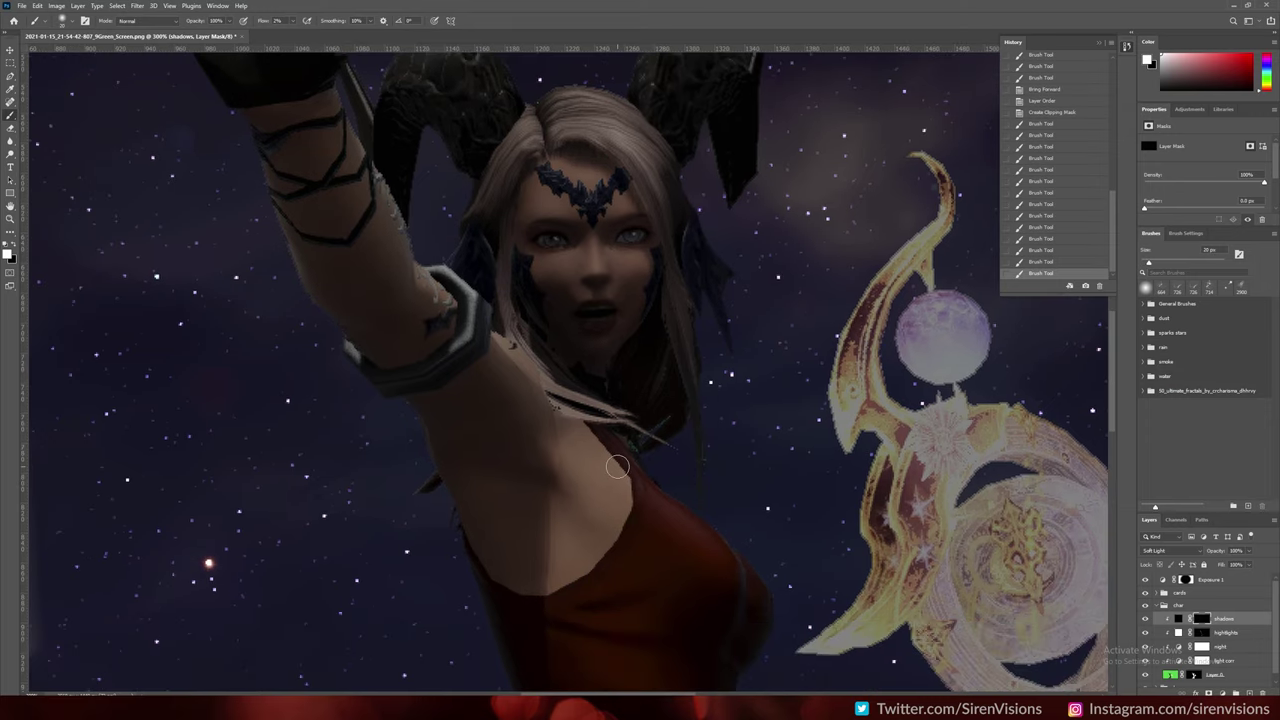
key("ctrl+minus")
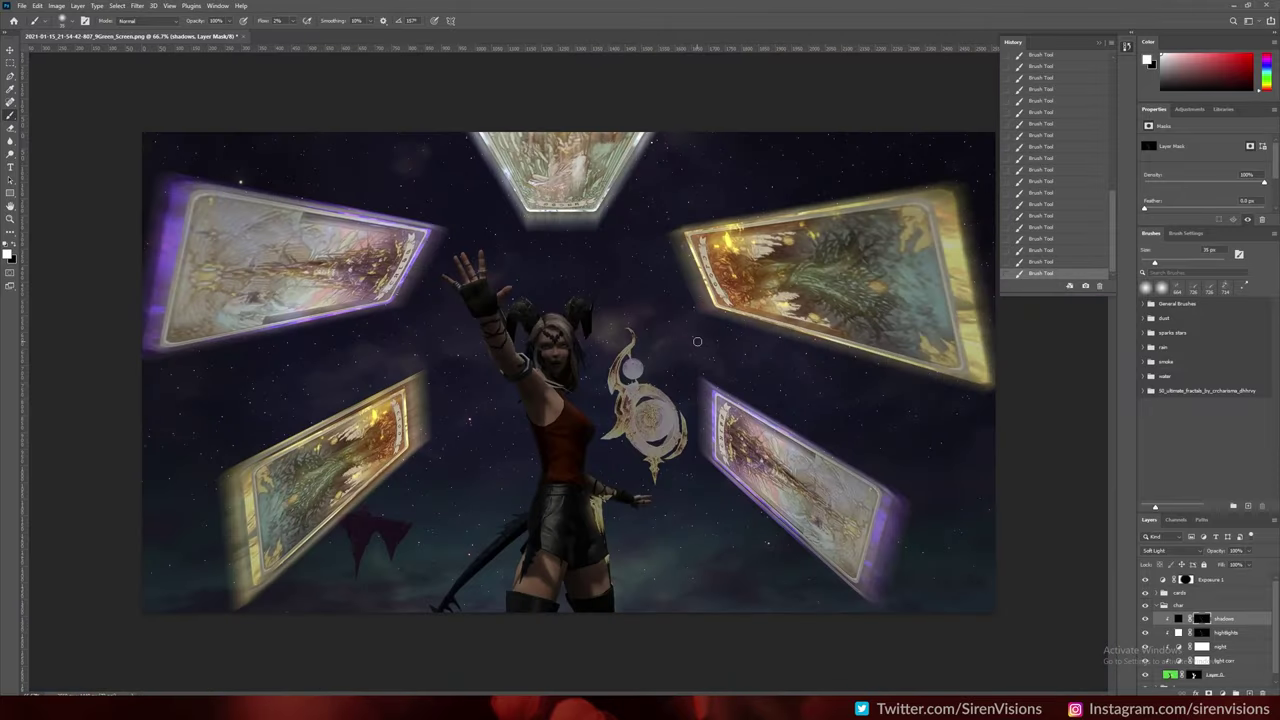
Give the Layer 4 card a light blue Outer Glow layer style
left_click(1146, 619)
left_click(1146, 619)
left_click(1180, 605)
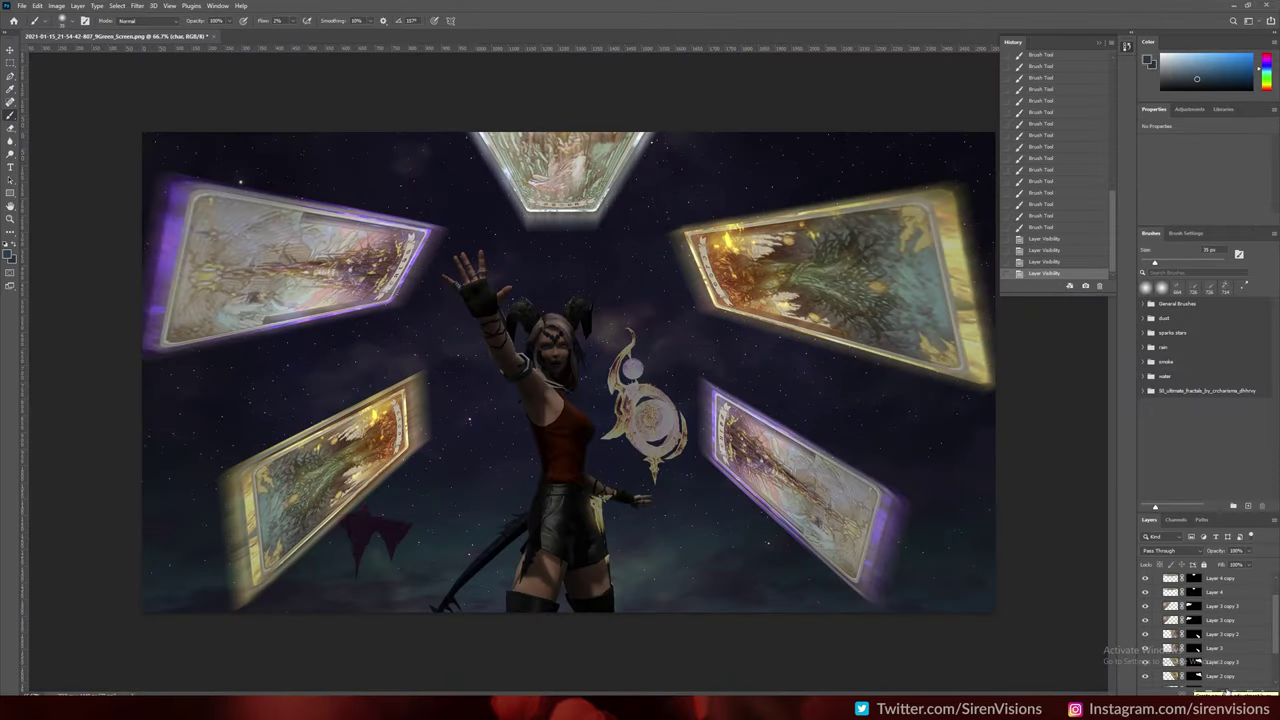
double_click(1230, 620)
left_click(991, 268)
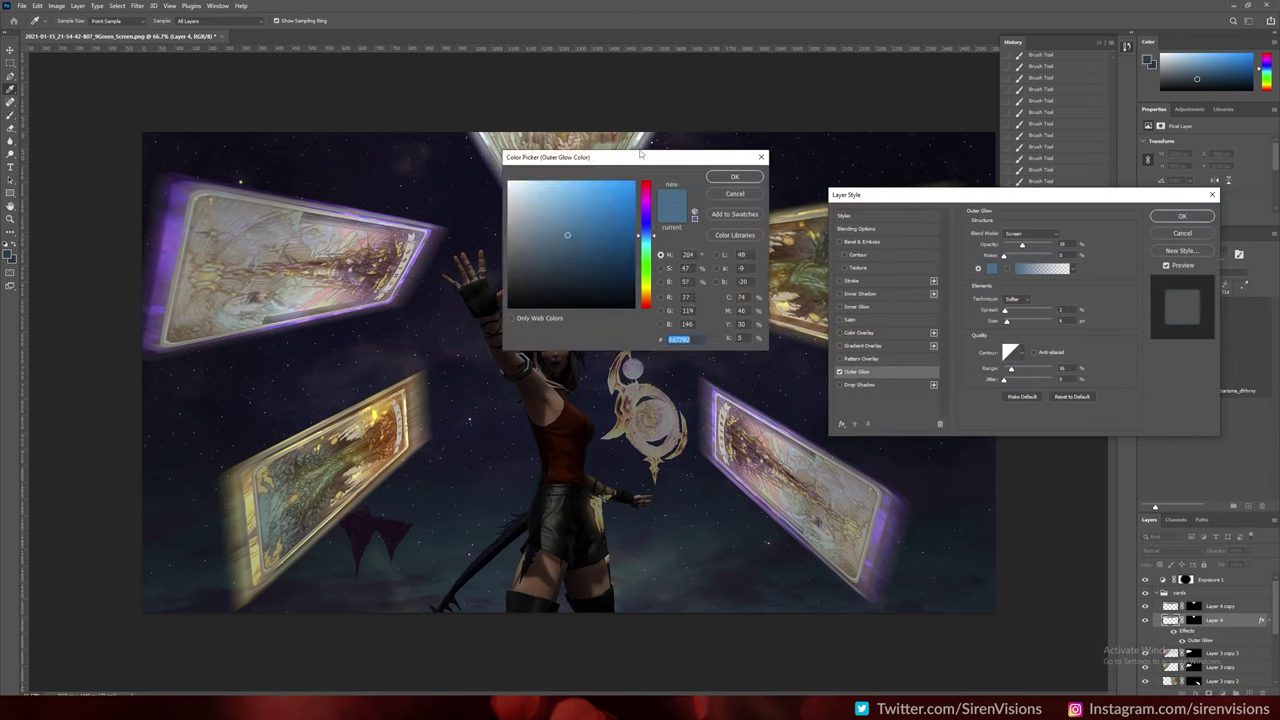
left_click(749, 177)
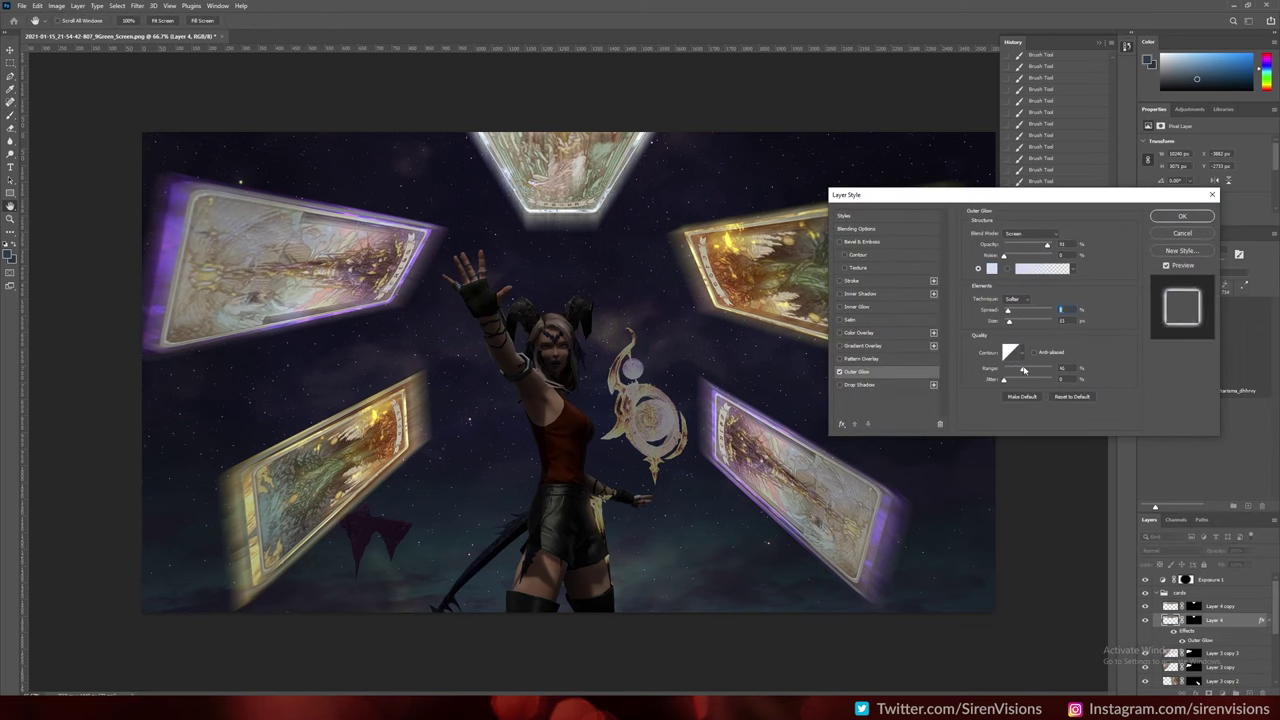
left_click(1181, 216)
Paste the glow style onto the lower-right and lower-left card layers
right_click(1215, 597)
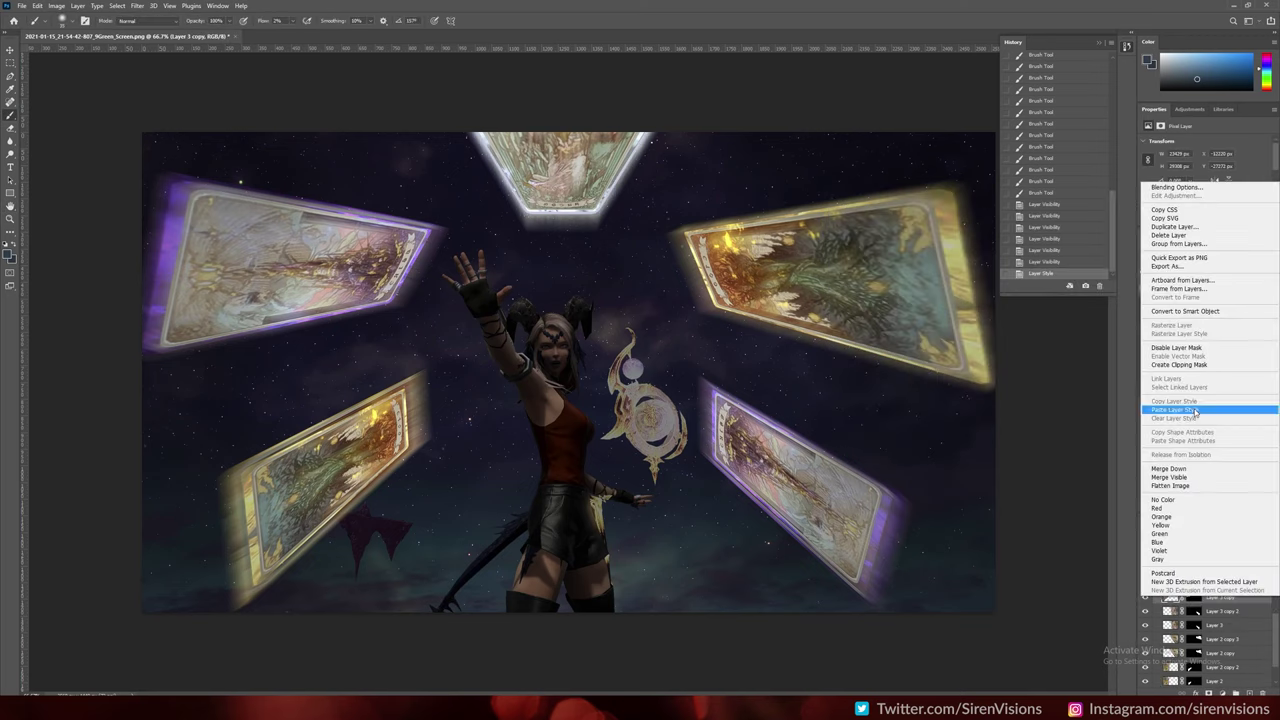
left_click(1195, 411)
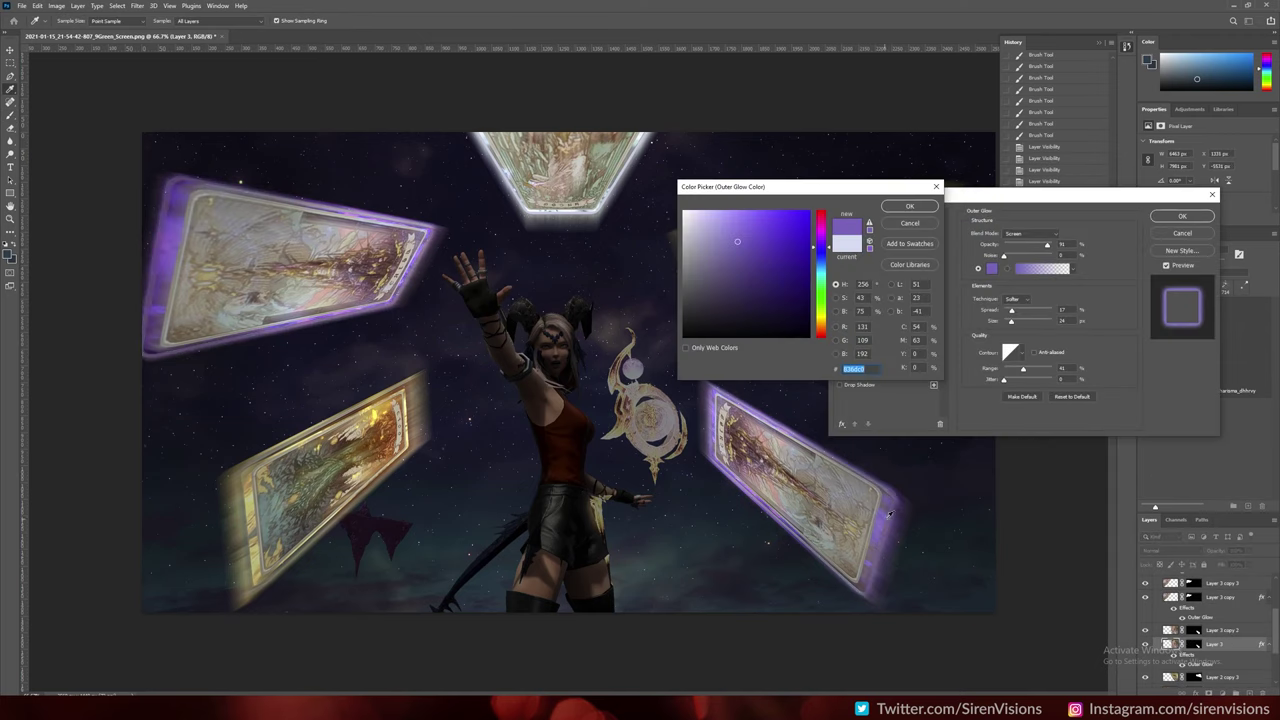
key("Return")
key("Return")
left_click(1222, 627)
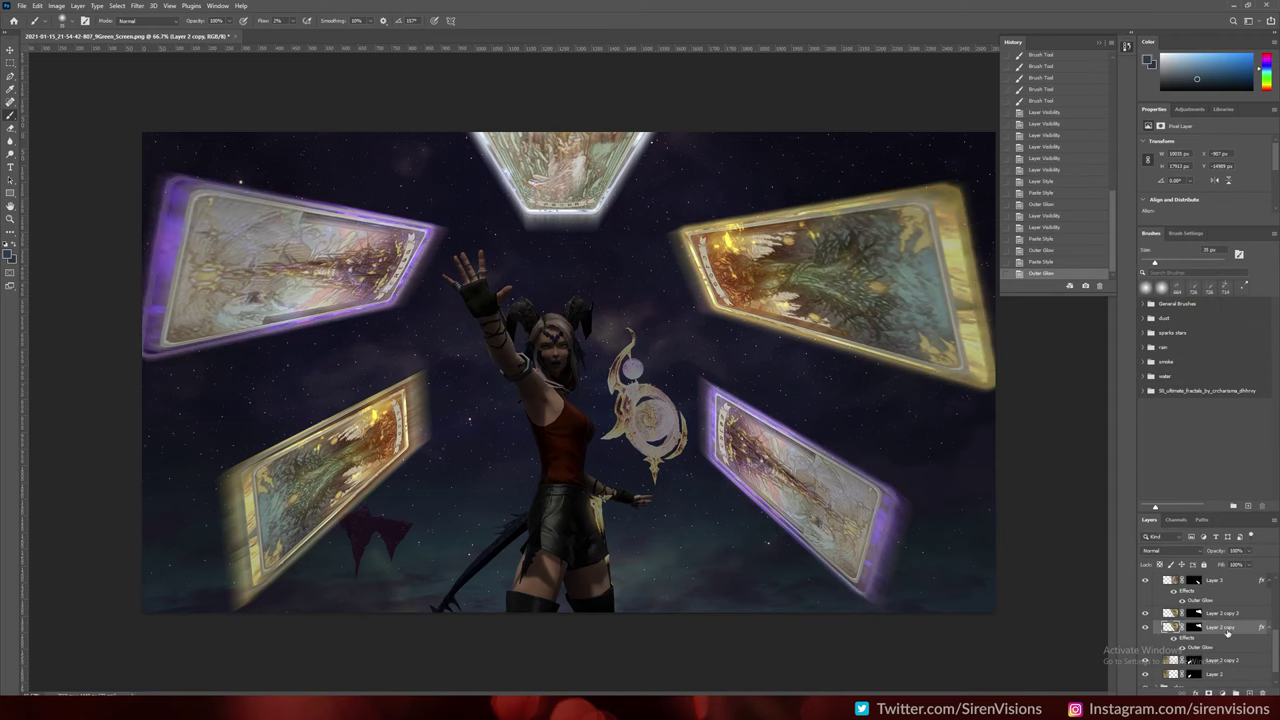
right_click(1215, 674)
left_click(1216, 479)
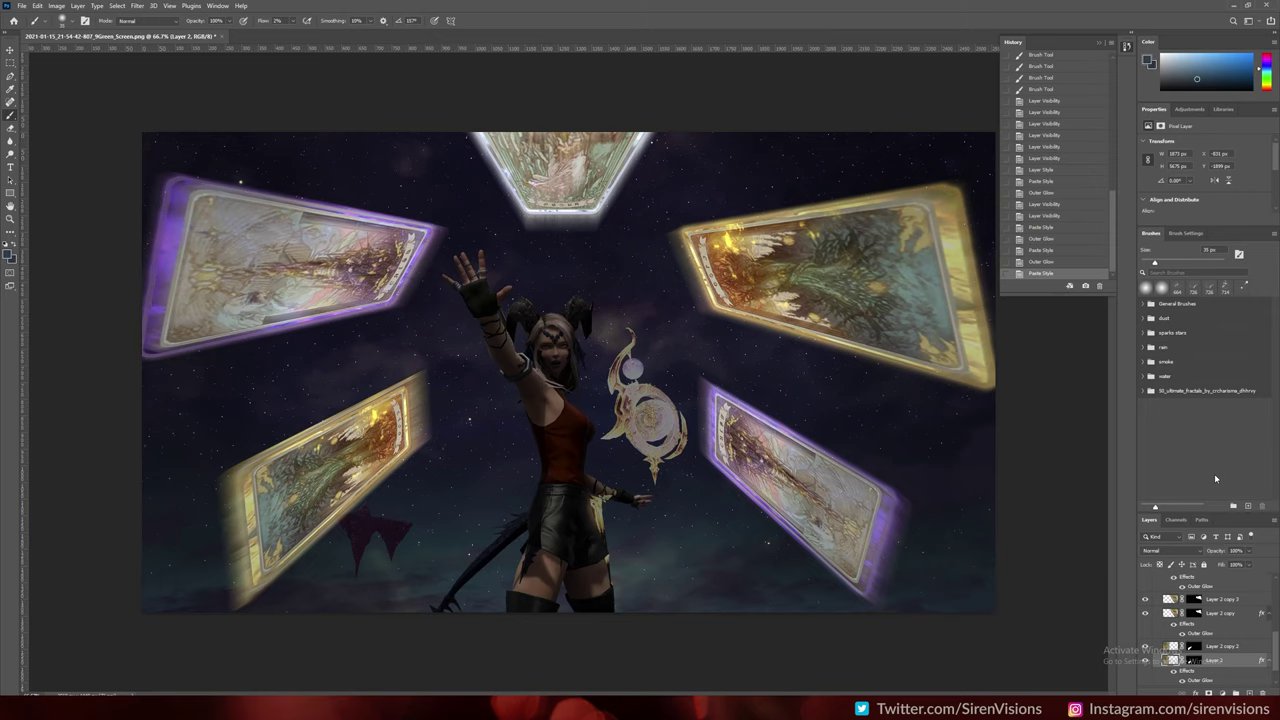
Add a Levels adjustment clipped below Layer 4 copy, then delete it
scroll(1146, 586, "up", 3)
double_click(1146, 586)
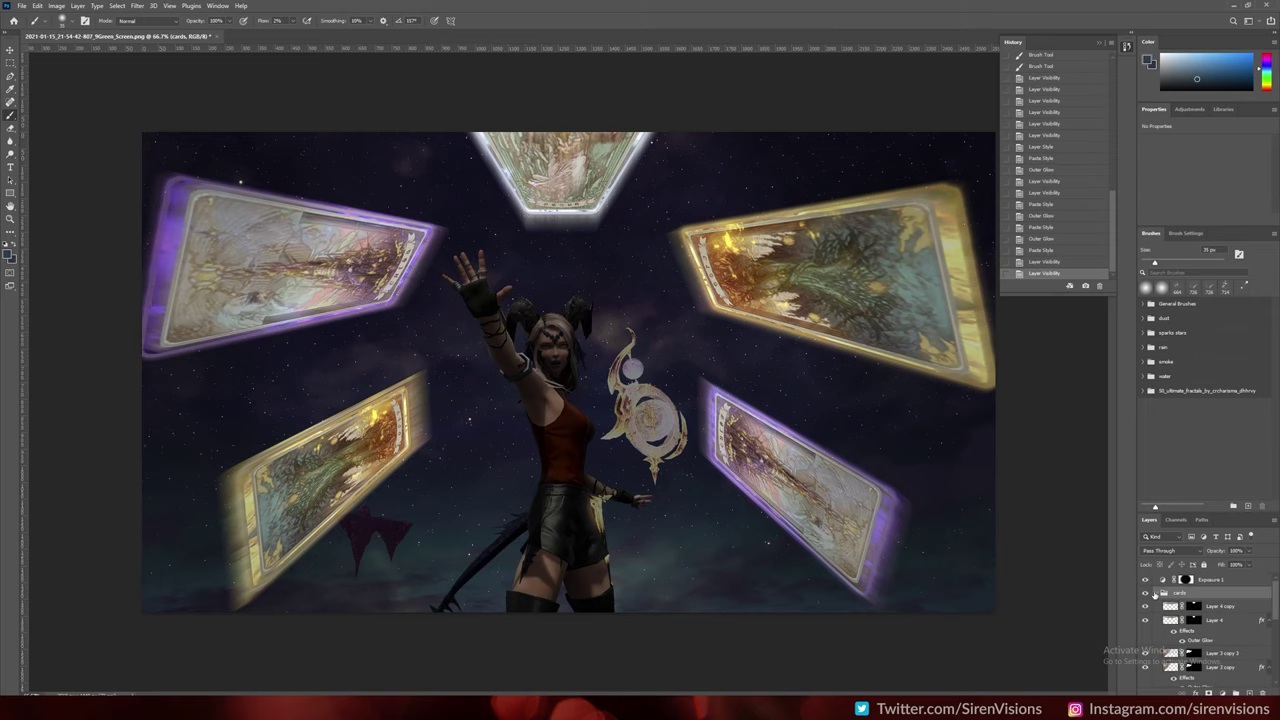
key("ctrl+alt+g")
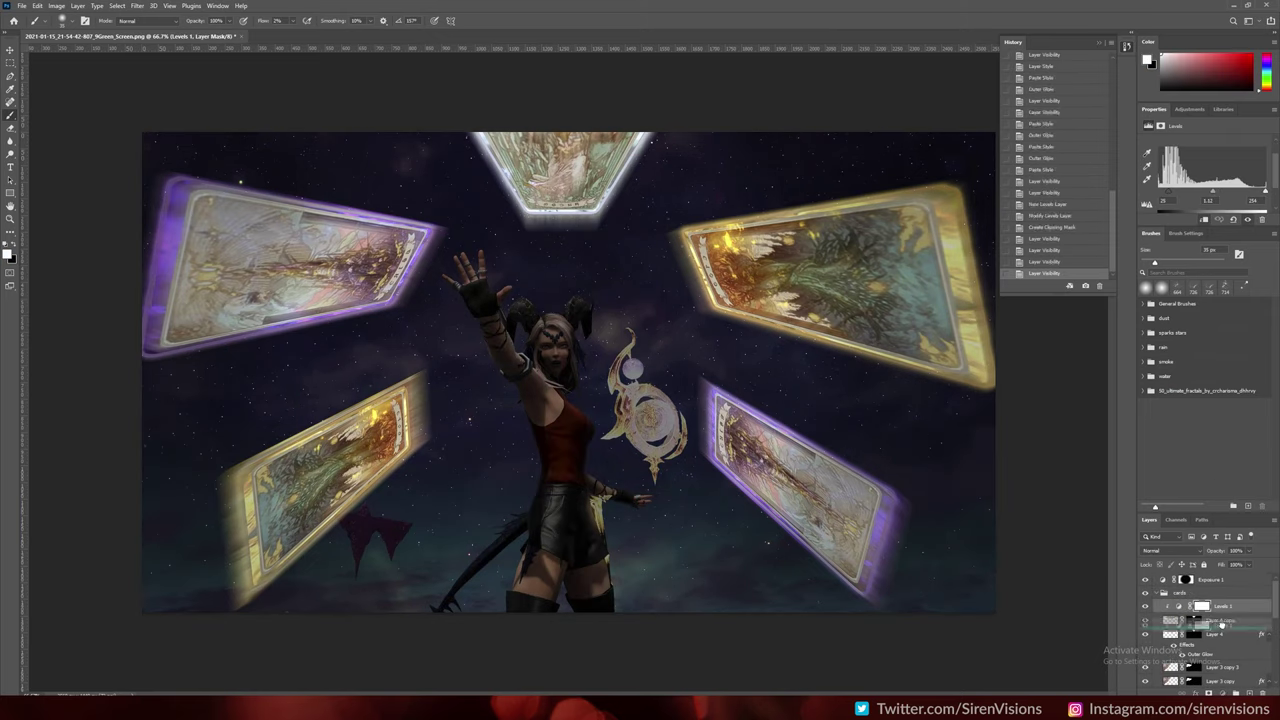
left_click_drag(1221, 624, 1148, 626)
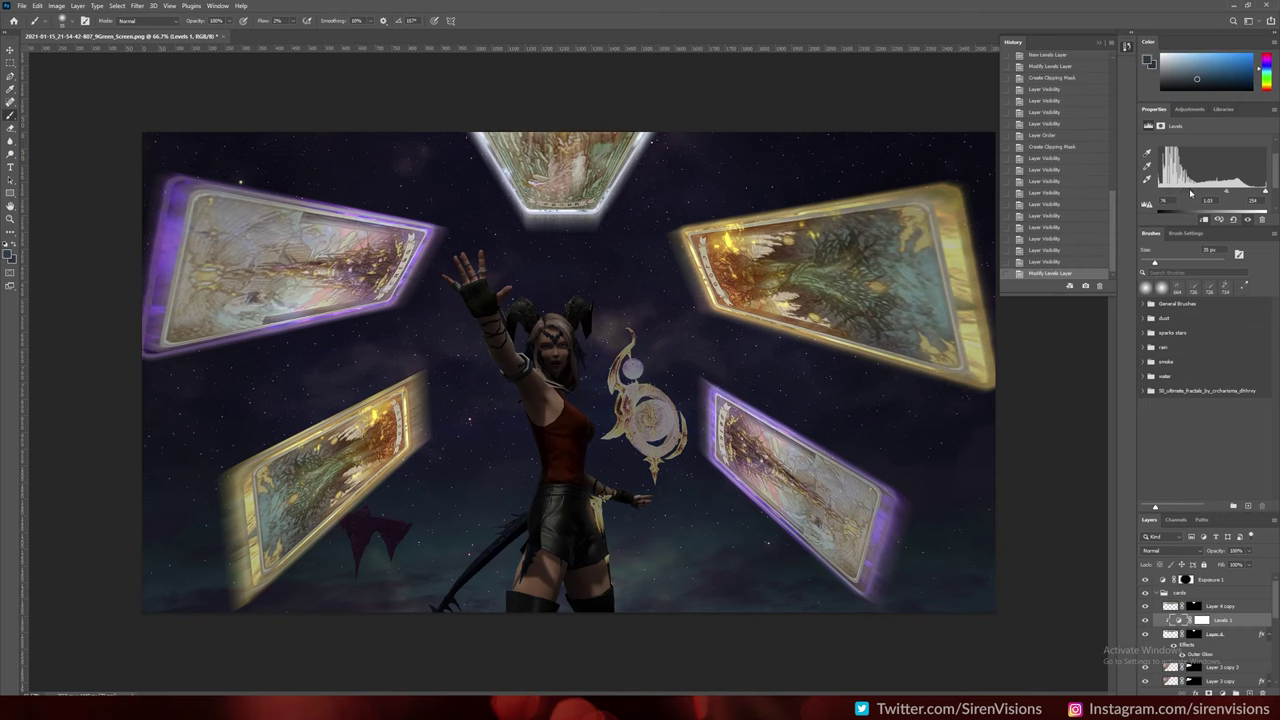
key("Delete")
key("Return")
left_click(1156, 593)
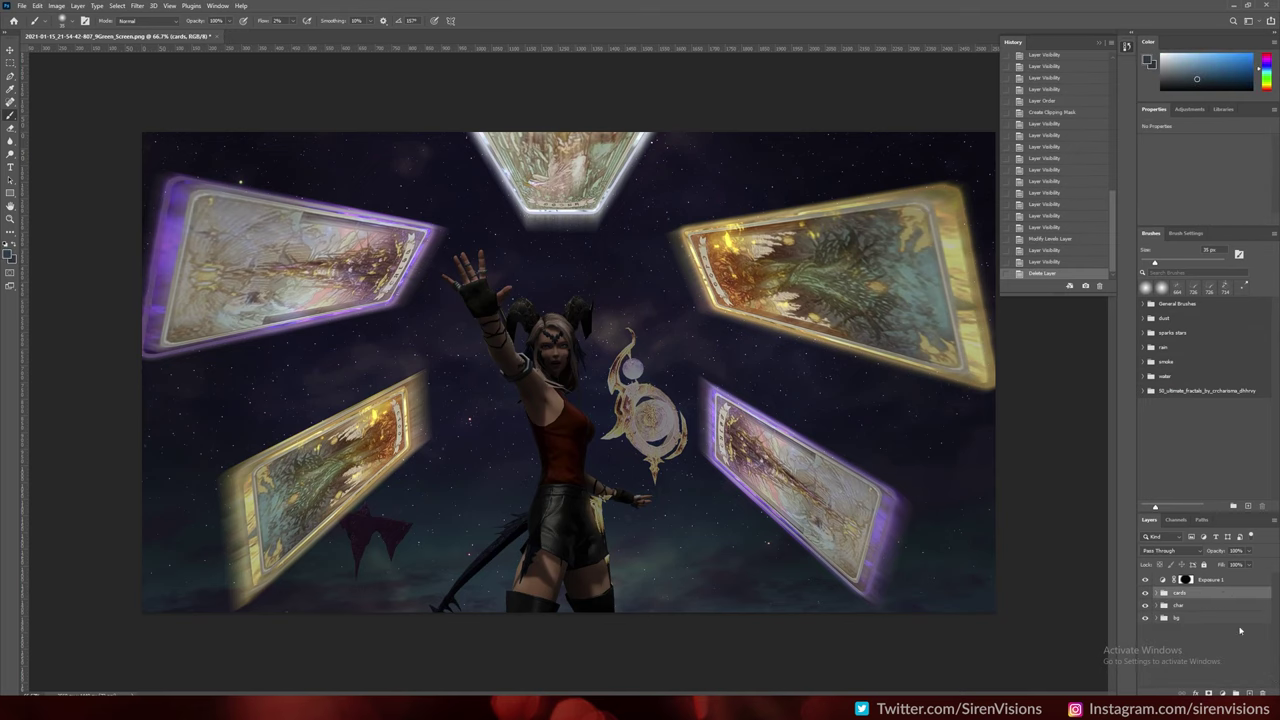
Add a Violet Photo Filter adjustment above the cards
left_click(1222, 692)
left_click(1230, 640)
left_click(1220, 142)
Add a purple-shifted Hue/Saturation clipped to the character, in Screen mode with inverted mask
left_click(1201, 230)
left_click(1220, 142)
left_click(1201, 168)
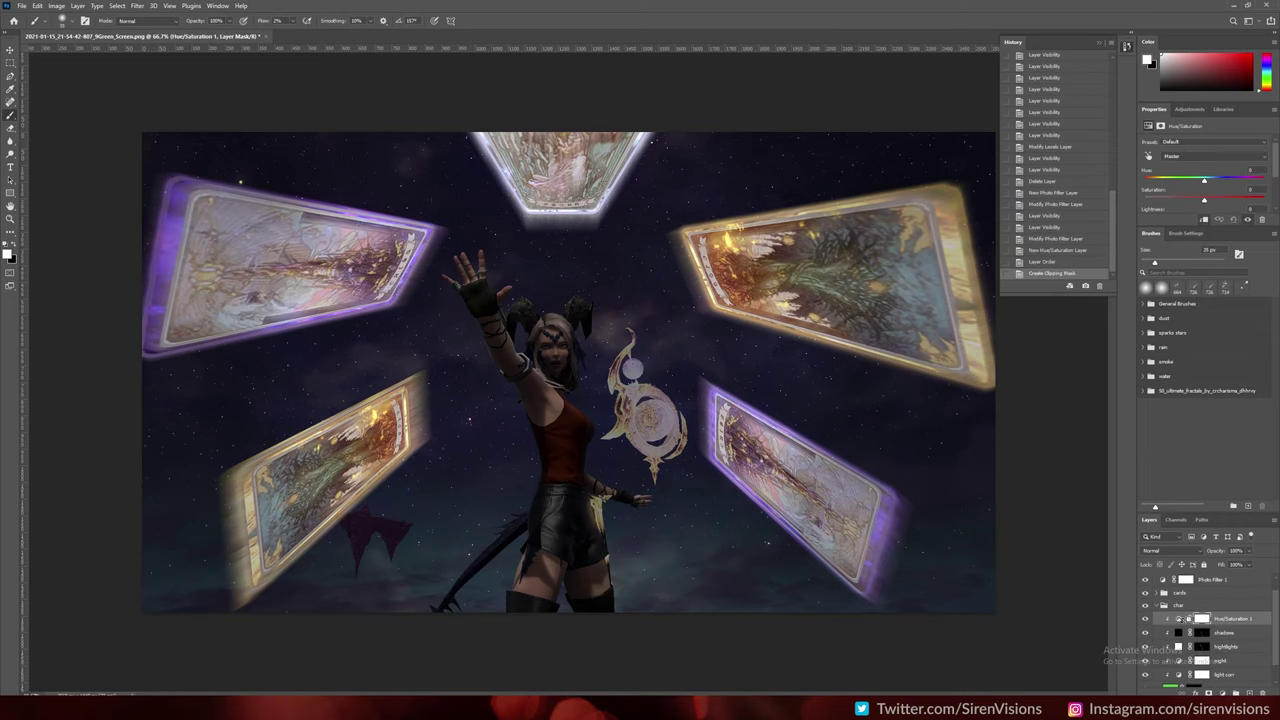
left_click_drag(1250, 186, 1157, 183)
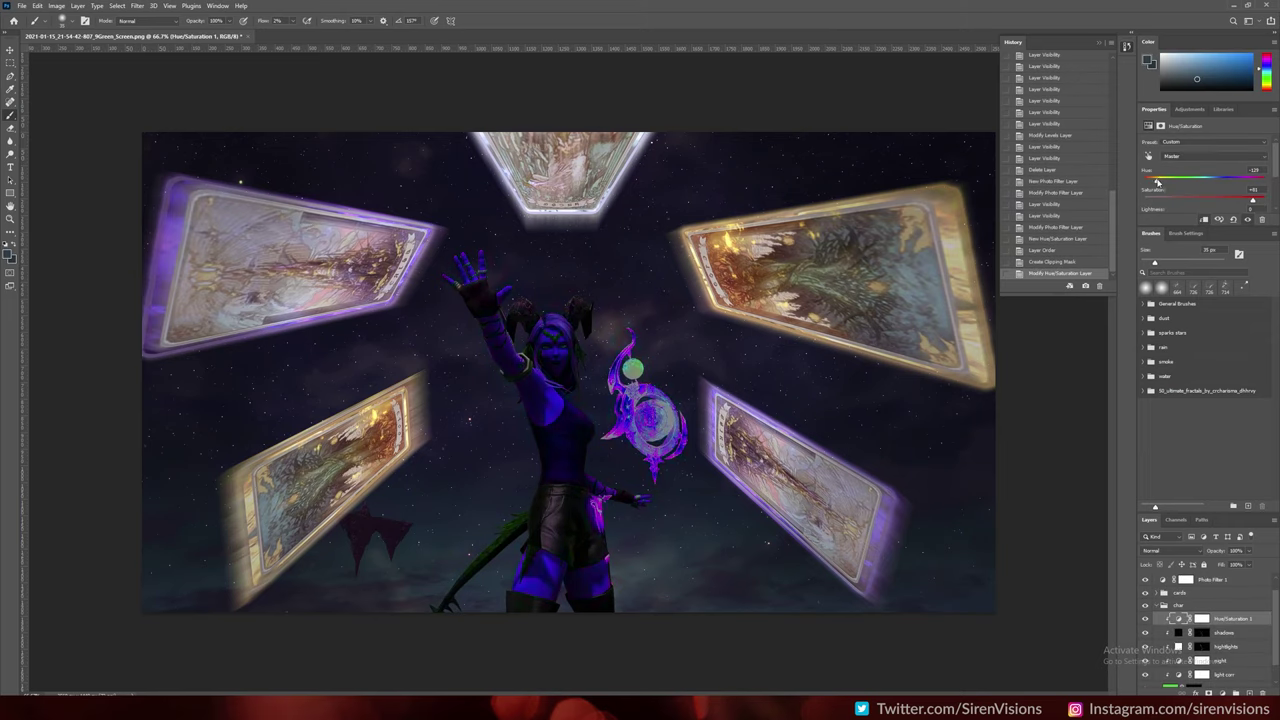
left_click(1170, 550)
left_click(1150, 514)
left_click(1201, 618)
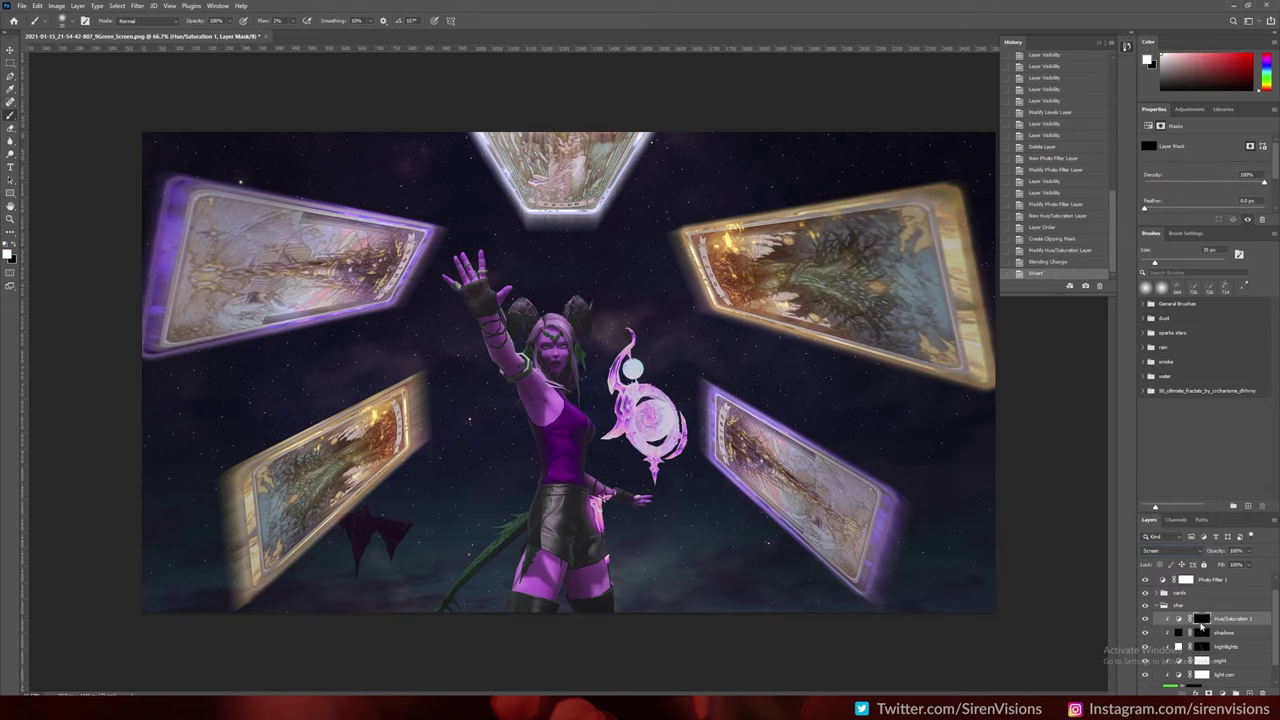
key("ctrl+i")
Paint purple glow onto the raised arm and the character's side at 100% flow
key("ctrl+plus")
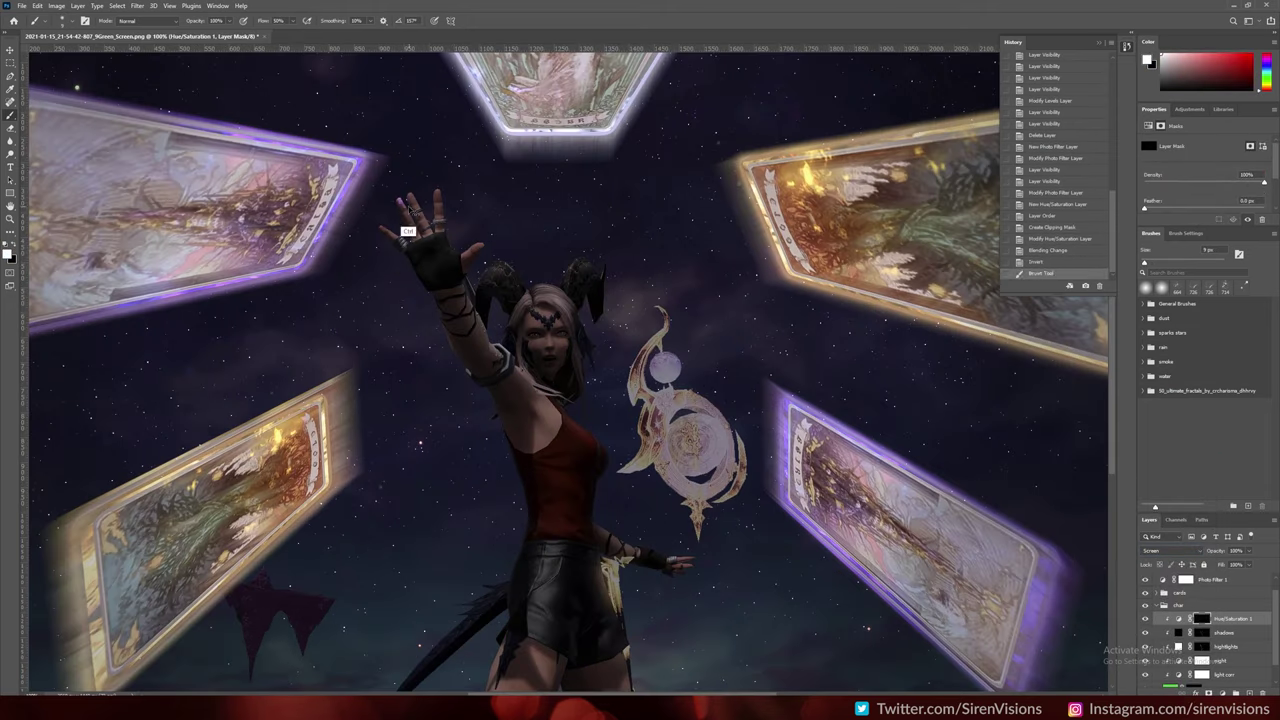
left_click_drag(438, 192, 483, 240)
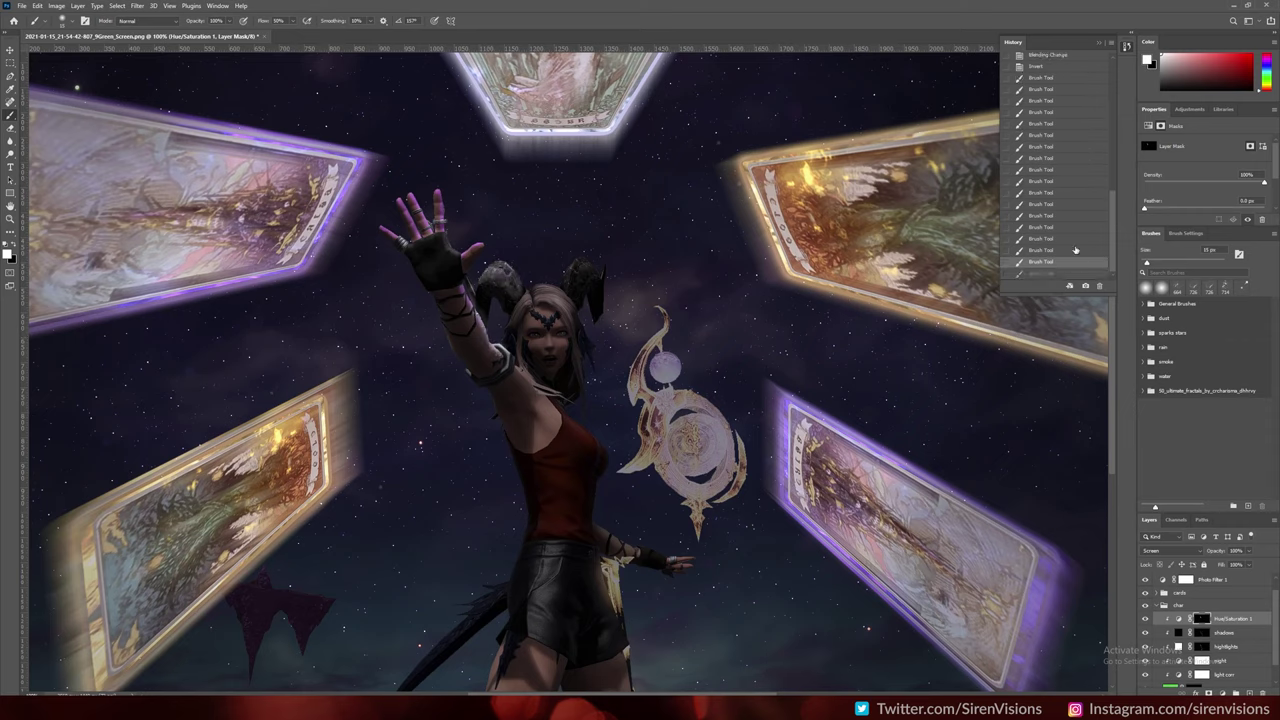
left_click_drag(548, 300, 548, 420)
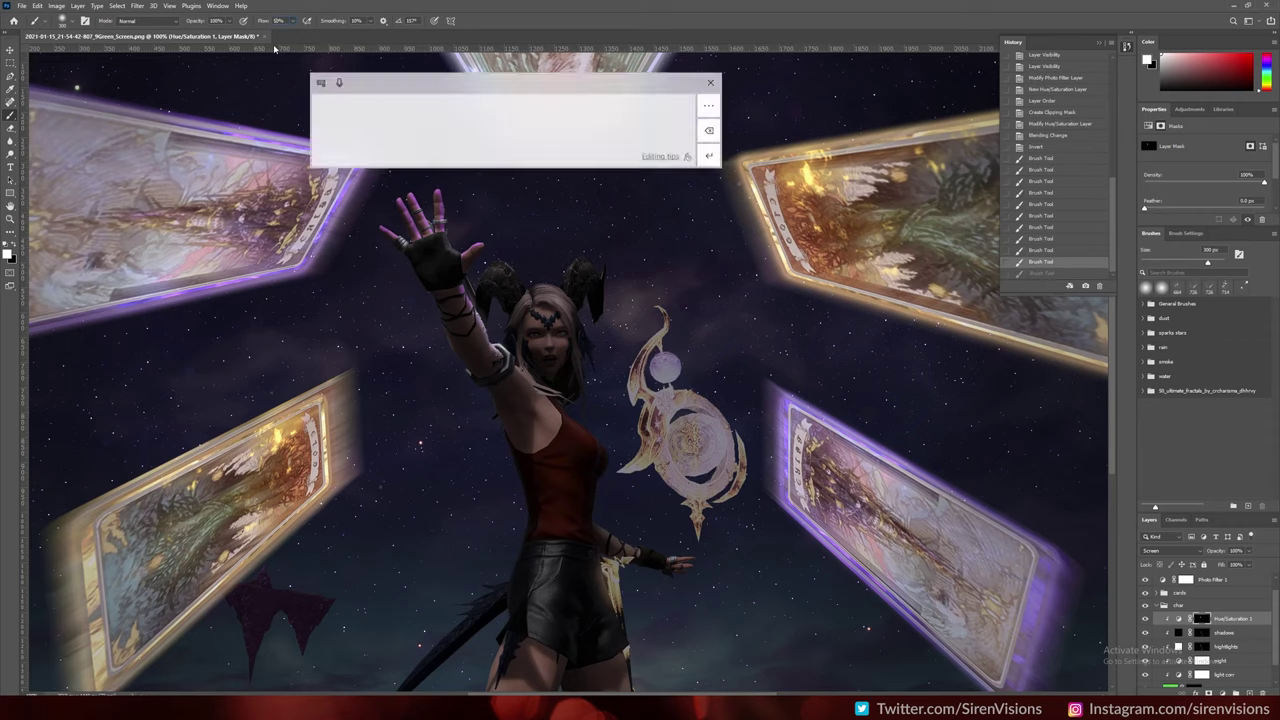
type("100")
key("Return")
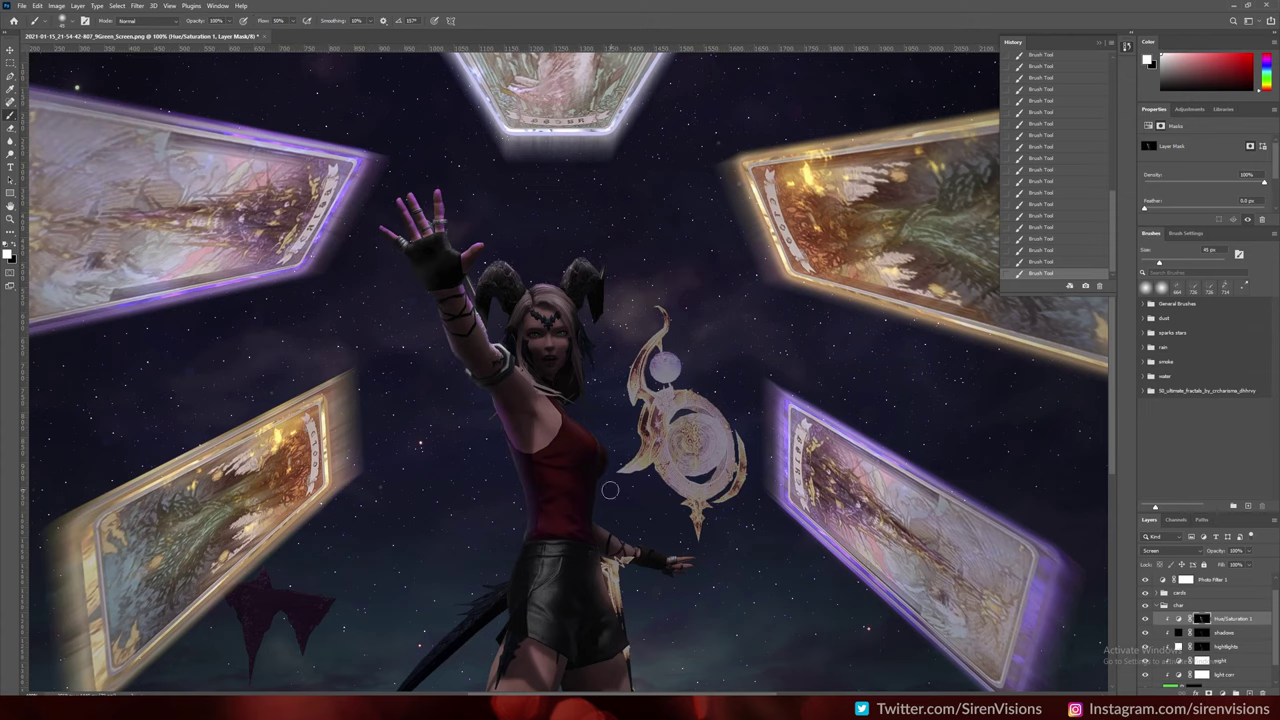
scroll(509, 614, "down", 3)
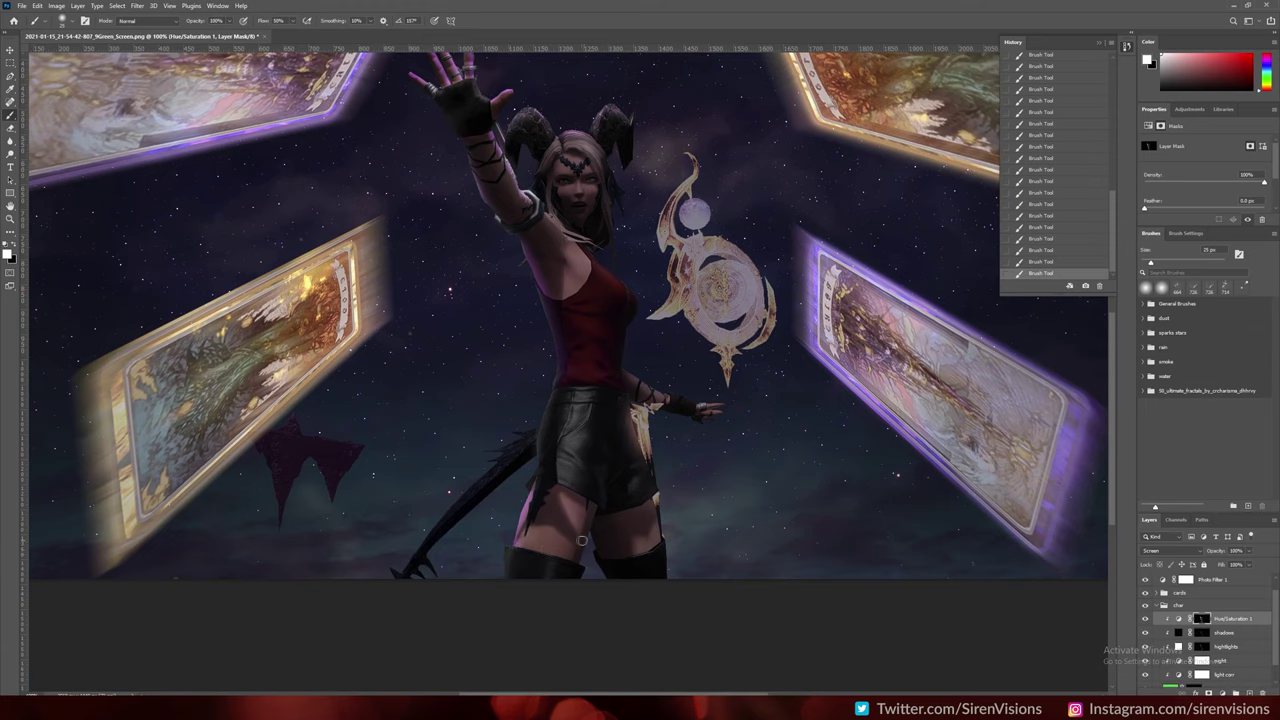
scroll(550, 545, "right", 1)
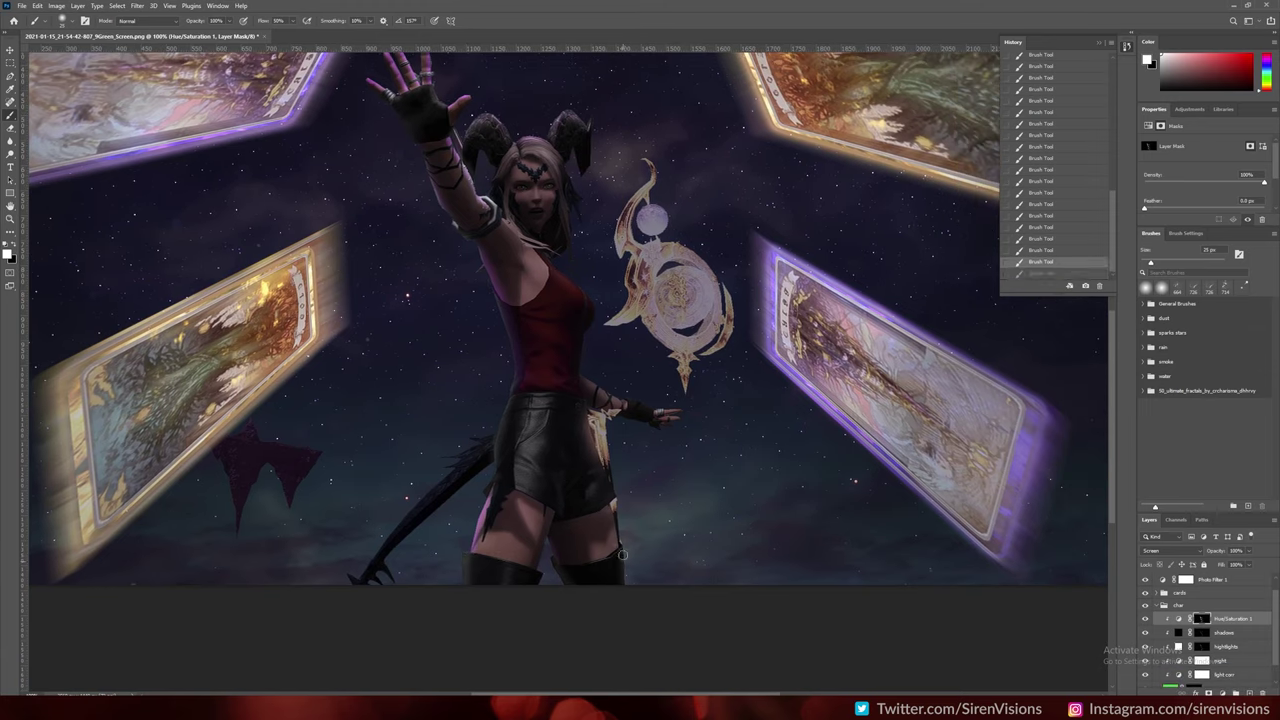
scroll(742, 538, "up", 3)
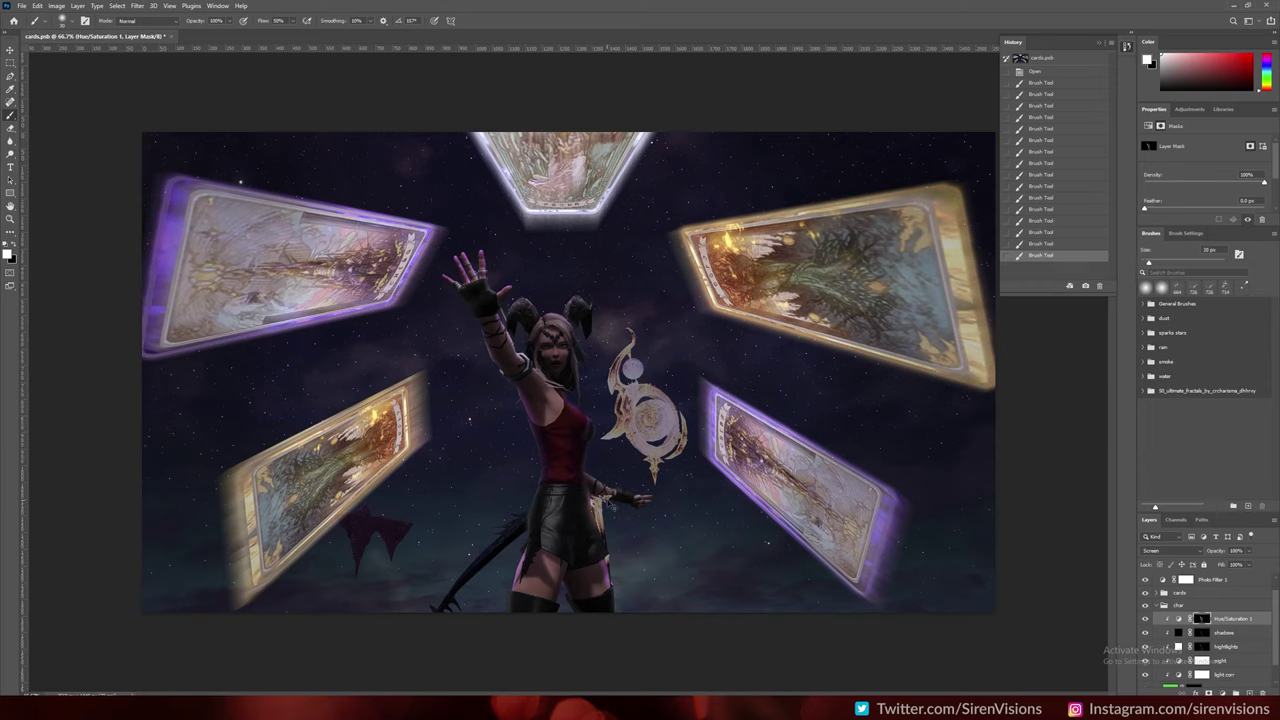
key("ctrl+shift+z")
Dab glow onto the character's hip and face, then set the brush to 40 px at 5% flow
left_click(661, 510)
left_click(683, 532)
left_click(606, 545)
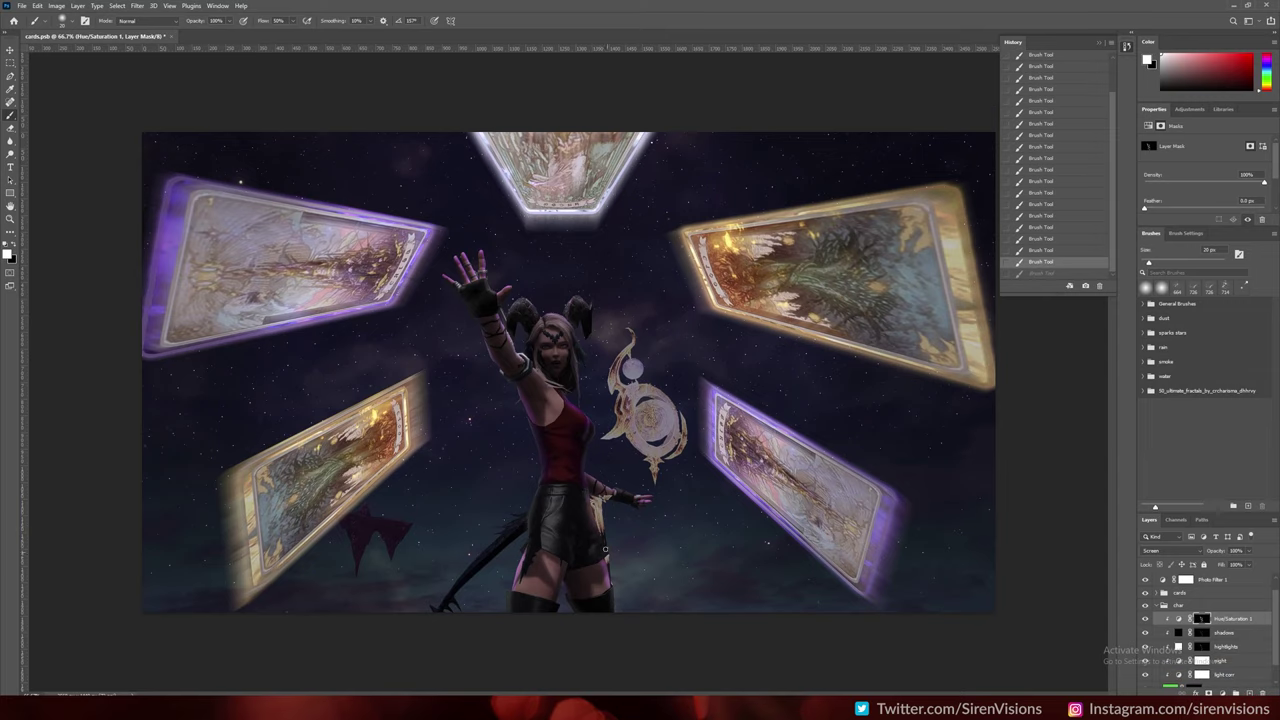
left_click(605, 548)
left_click(645, 565)
key("ctrl+plus")
key("ctrl+plus")
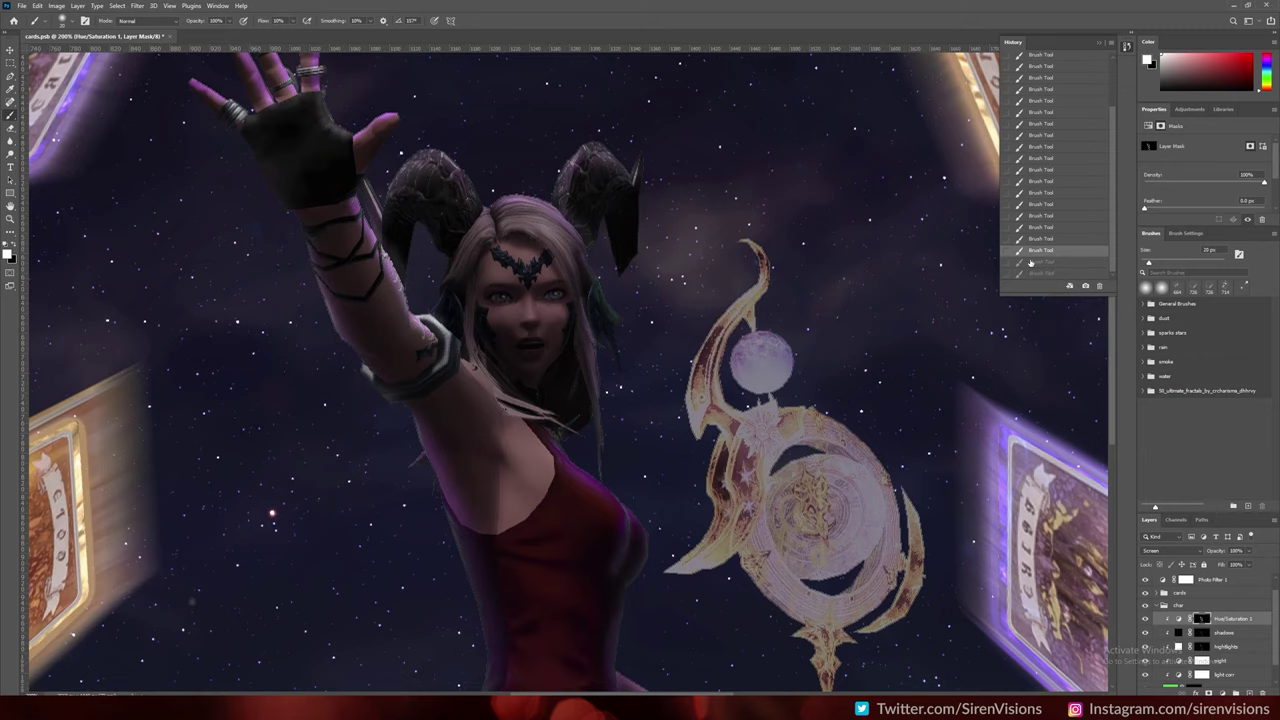
key("bracketright")
key("bracketright")
key("bracketright")
left_click(600, 343)
key("bracketleft")
key("bracketleft")
key("bracketleft")
key("shift+0")
key("shift+5")
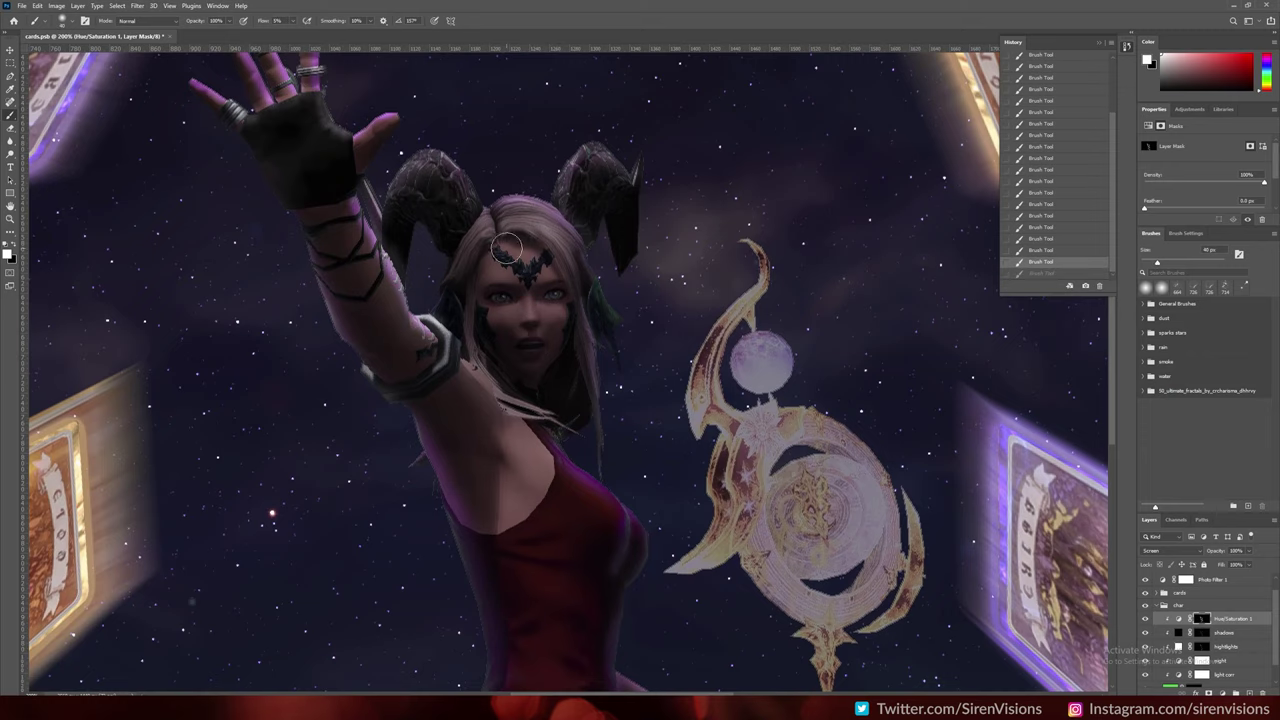
Zoom out and compare the last glow stroke by undoing and redoing it
key("ctrl+minus")
key("ctrl+minus")
key("ctrl+z")
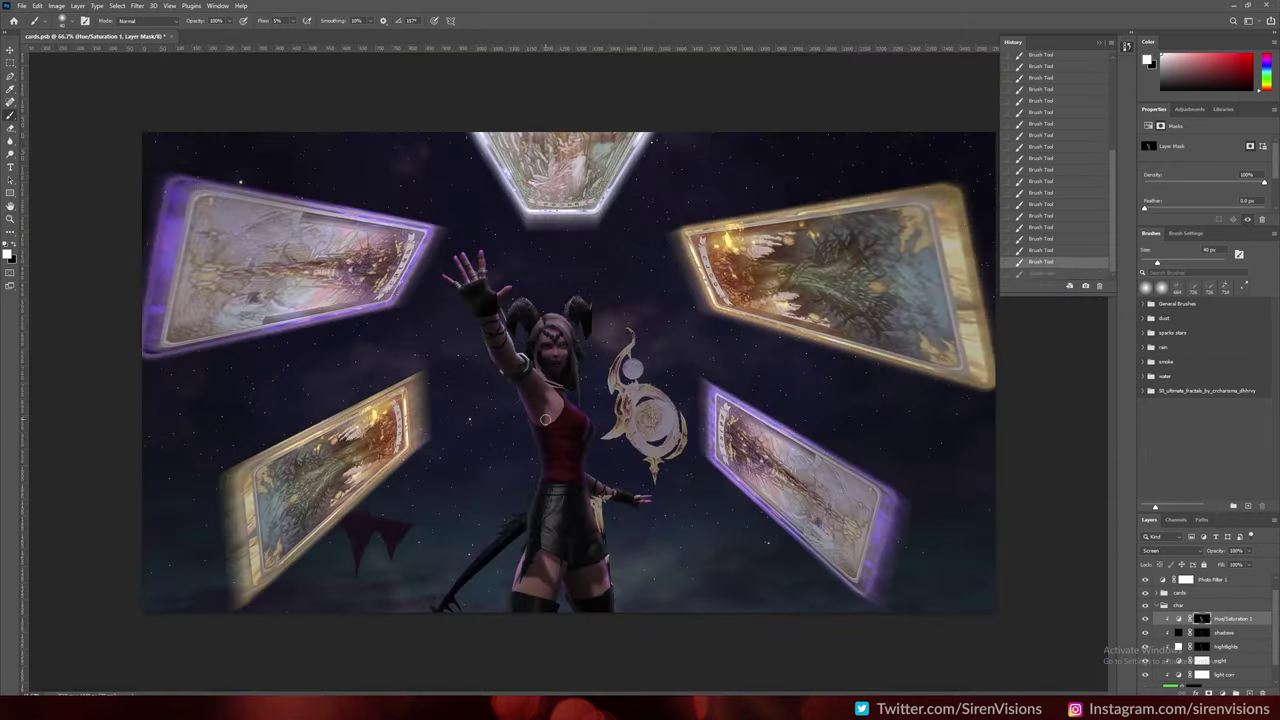
key("ctrl+shift+z")
key("ctrl+z")
key("ctrl+shift+z")
key("ctrl+z")
key("ctrl+shift+z")
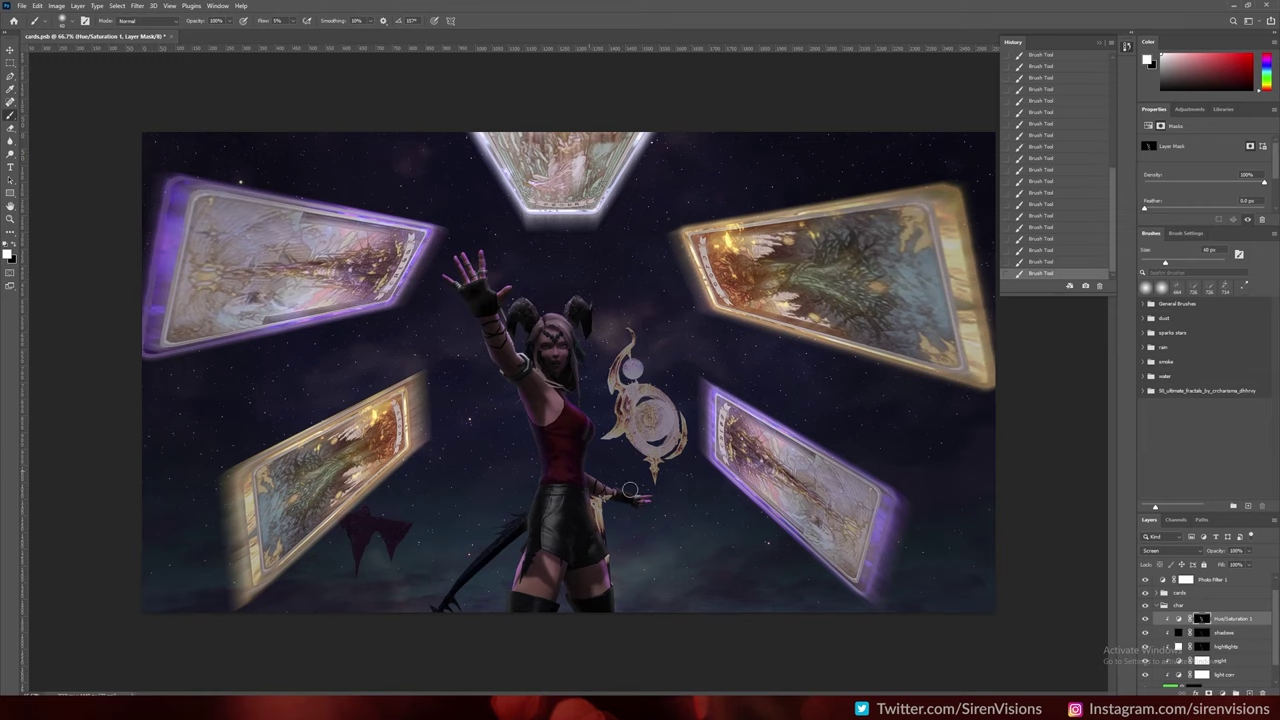
Try and discard a clipped Hue/Saturation copy, then add an empty layer above the cards
key("ctrl+j")
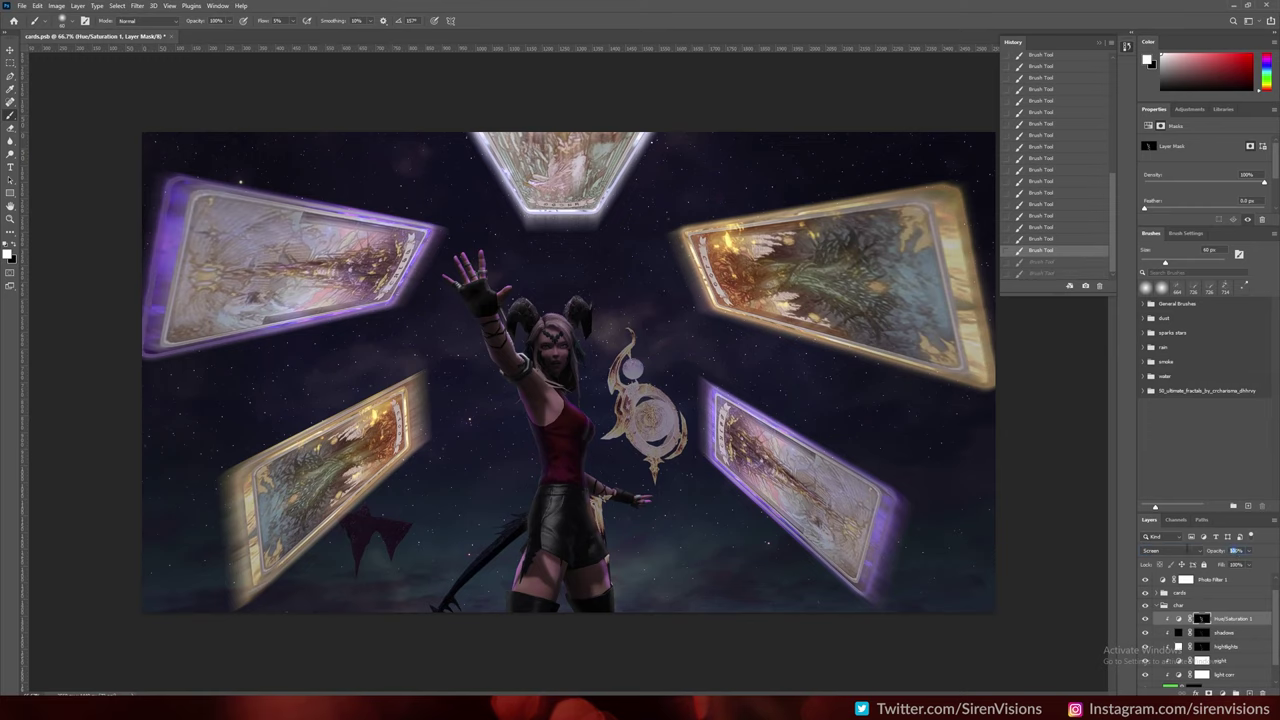
key("ctrl+alt+g")
left_click(1165, 550)
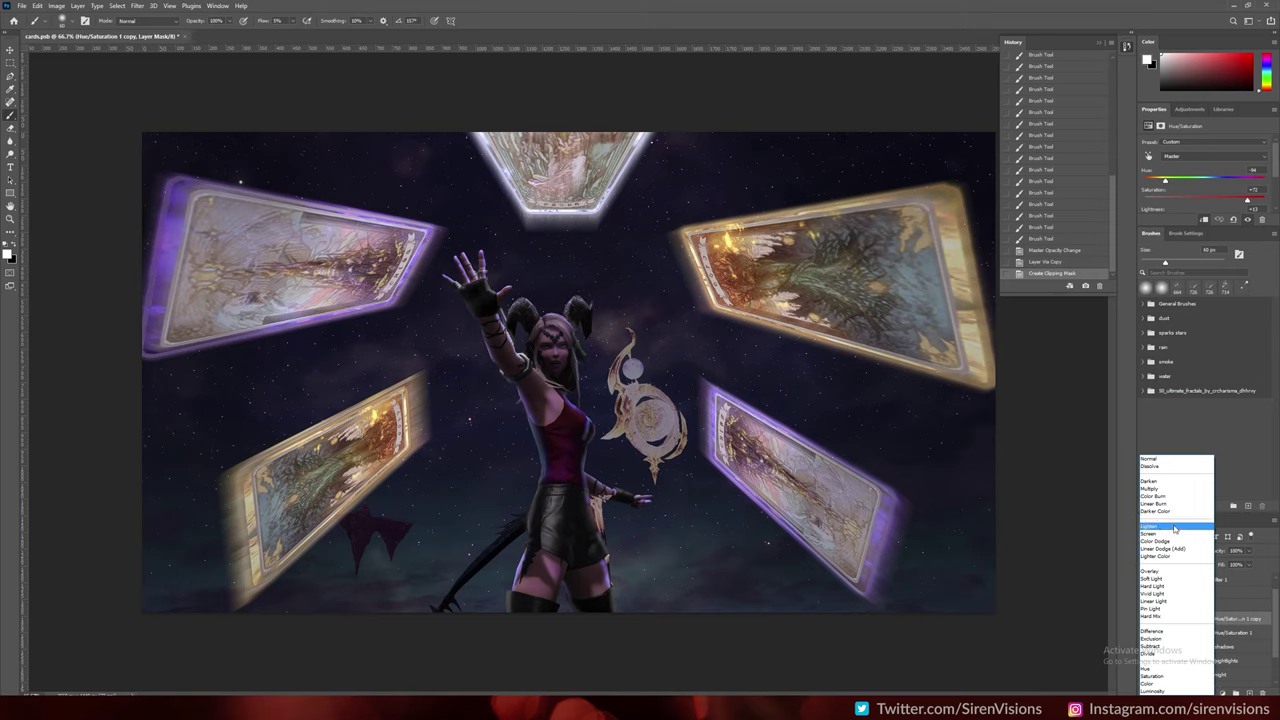
key("Escape")
key("ctrl+z")
key("ctrl+z")
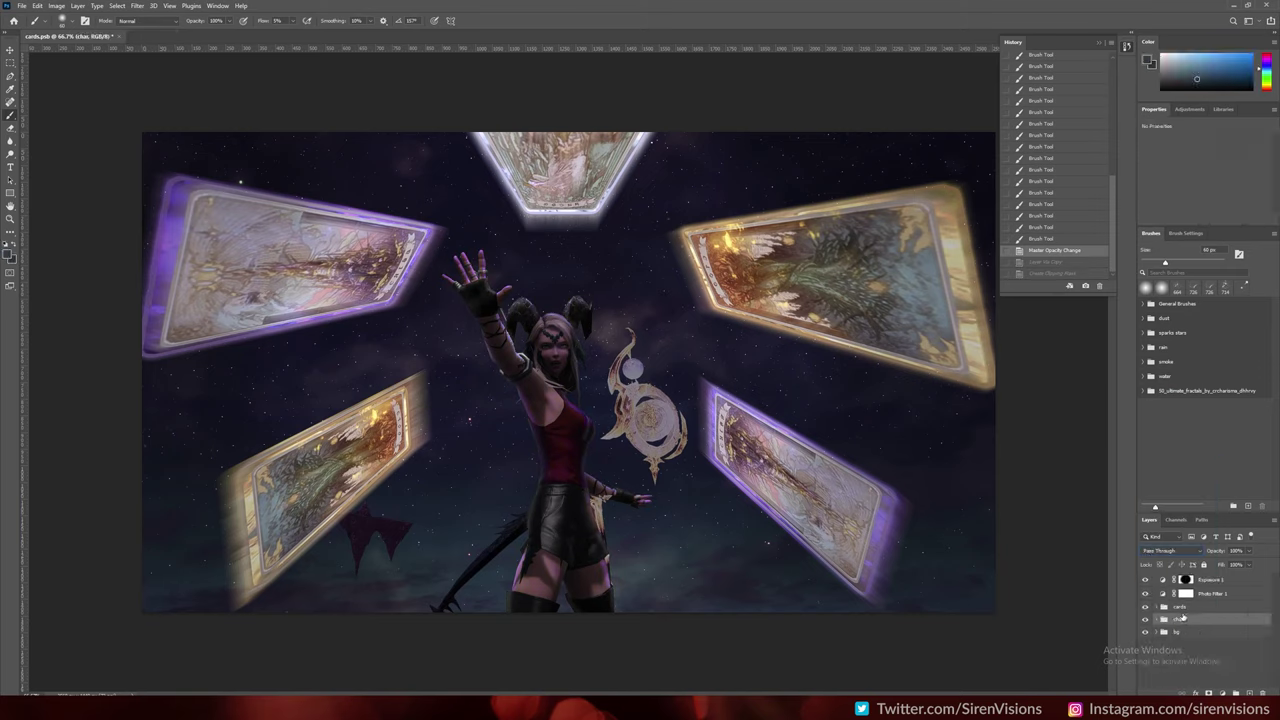
key("ctrl+shift+alt+n")
key("ctrl+bracketright")
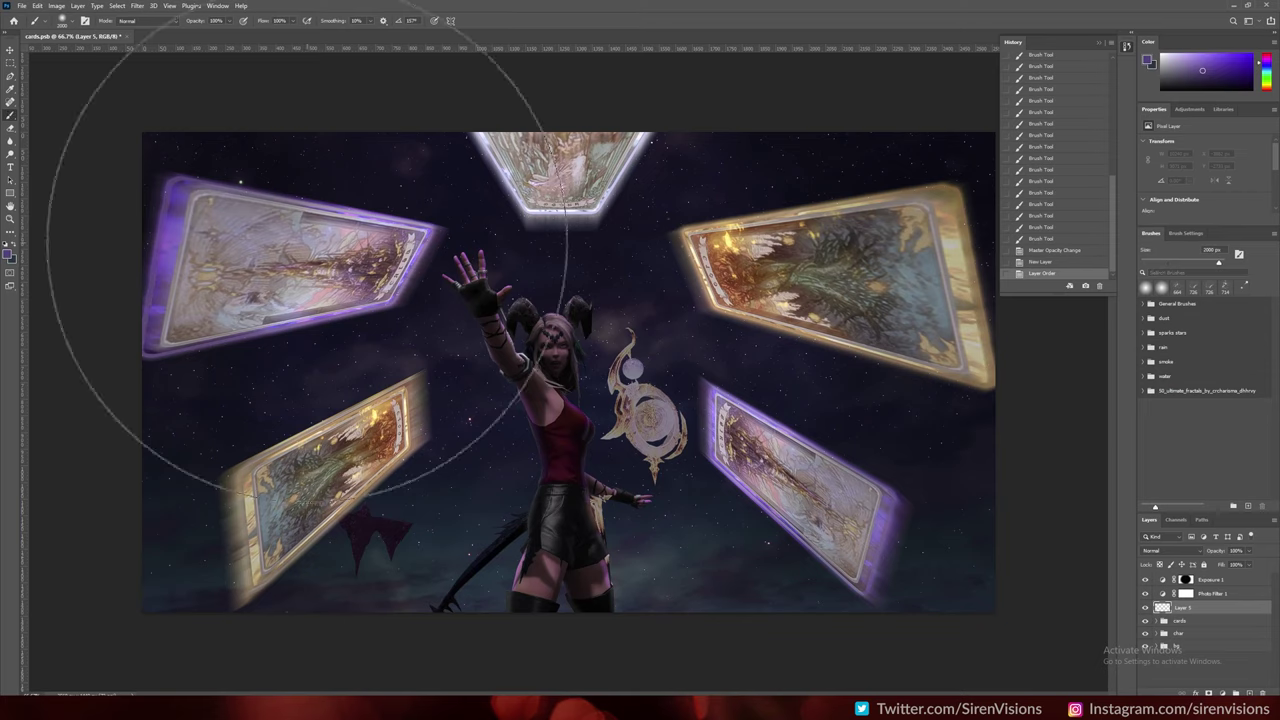
Paint a purple wash with an orange centre glow, set to Soft Light at 20%
left_click(560, 340)
left_click(10, 255)
key("ctrl+v")
key("Return")
left_click(543, 357)
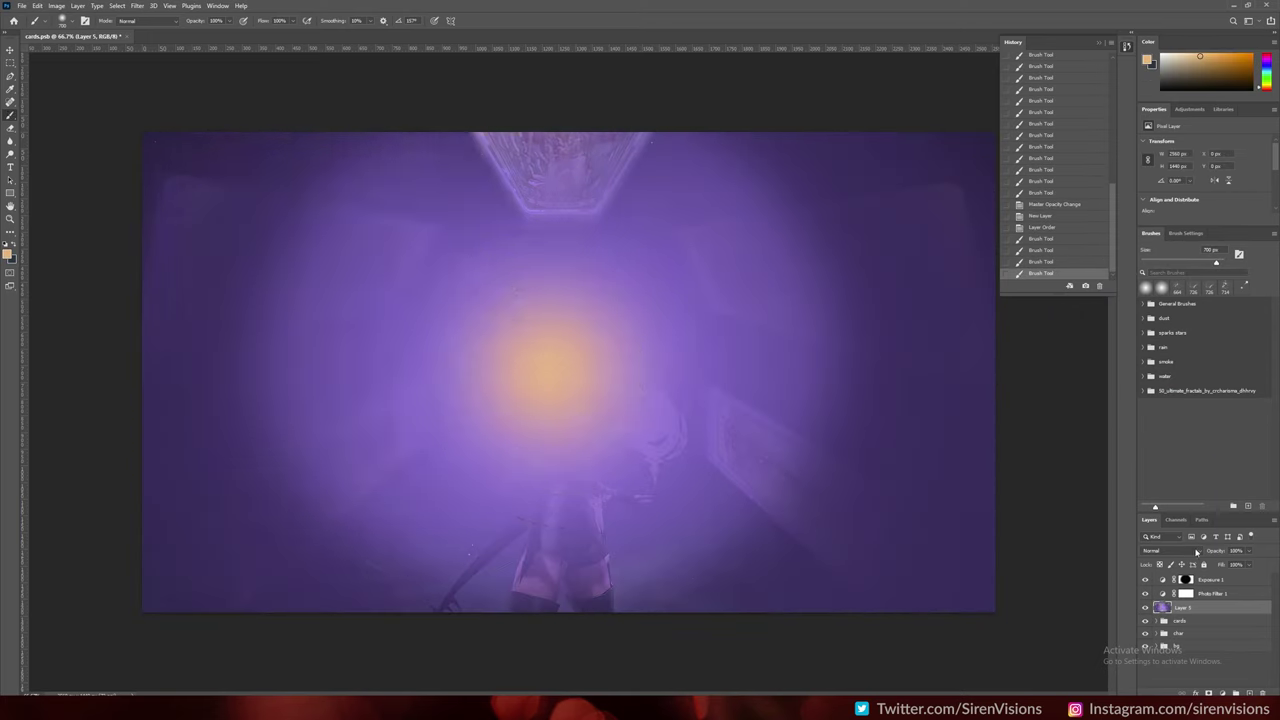
left_click(1160, 550)
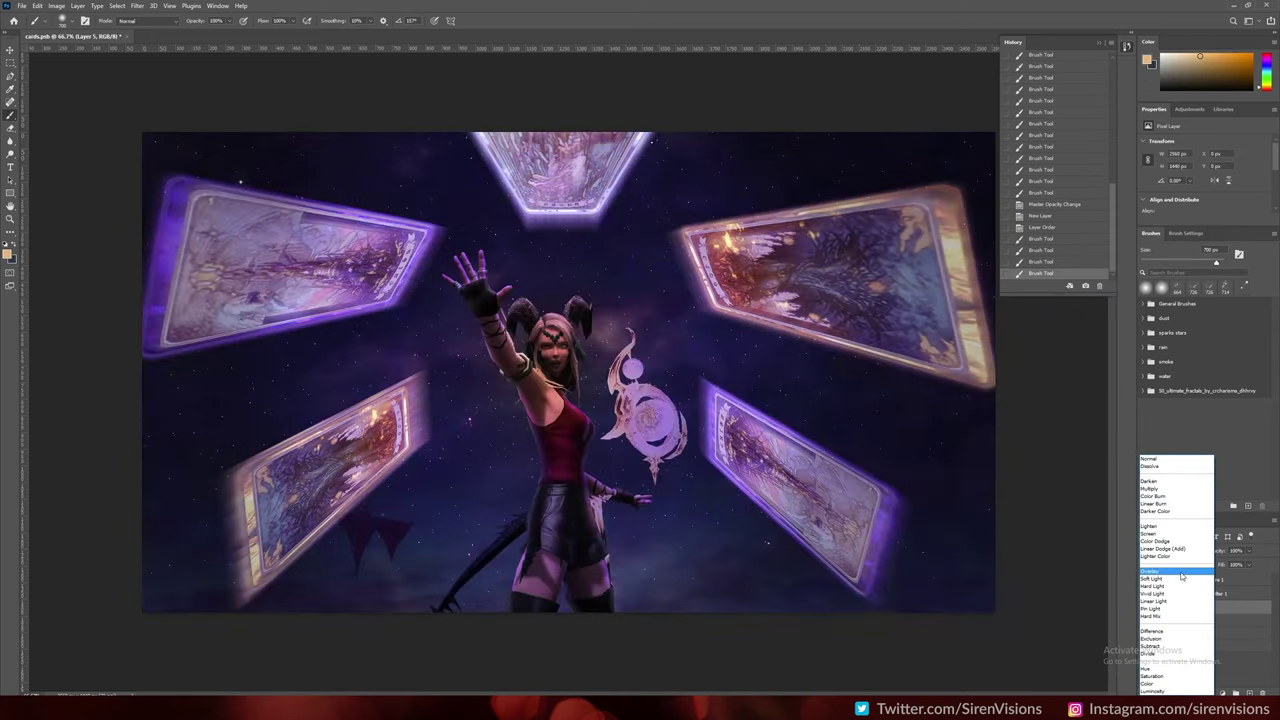
left_click(1152, 578)
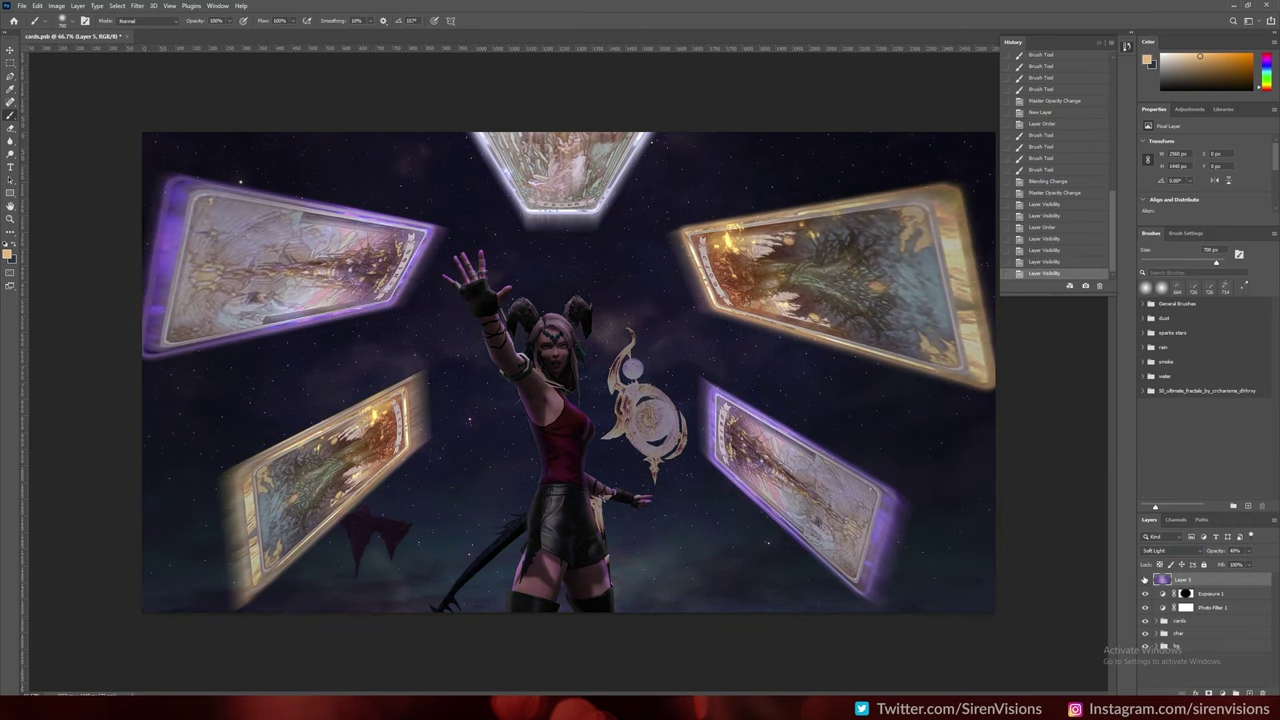
left_click(1146, 594)
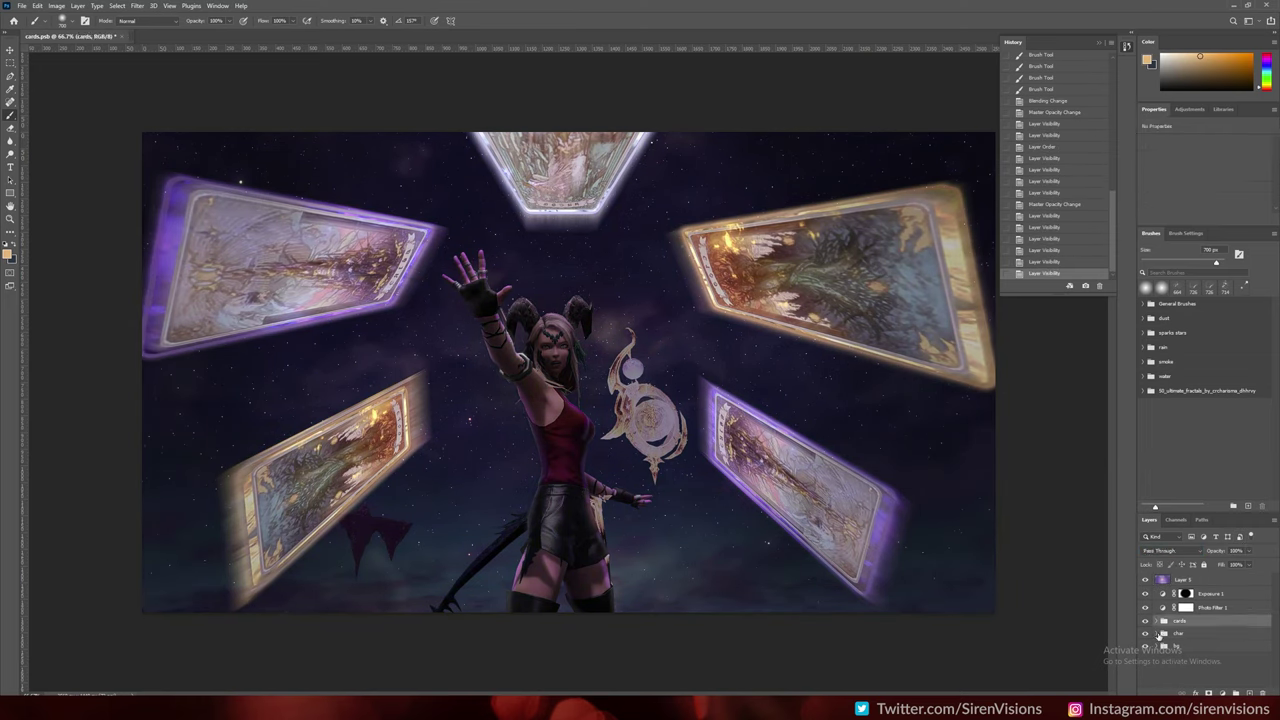
Refine the character's Hue/Saturation mask glow with a 15 px brush, then stamp a merged copy
left_click(1201, 647)
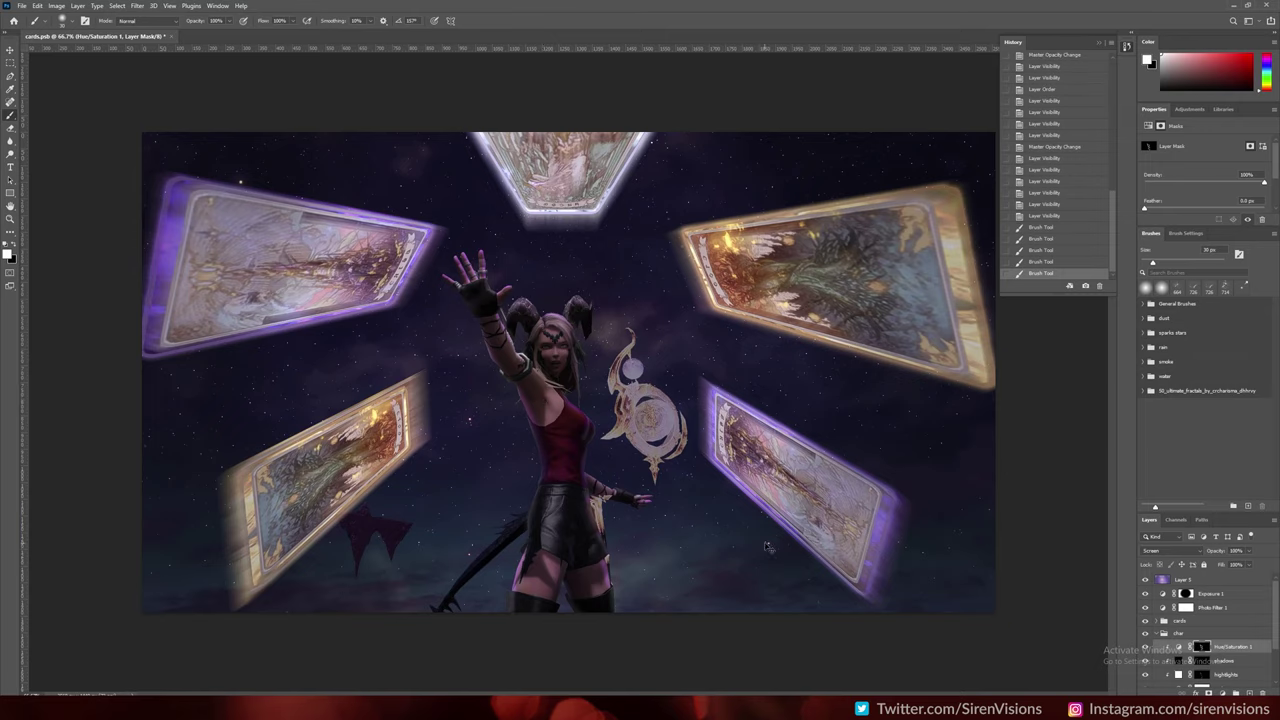
left_click_drag(514, 586, 514, 612)
left_click(547, 467)
left_click_drag(472, 319, 452, 318)
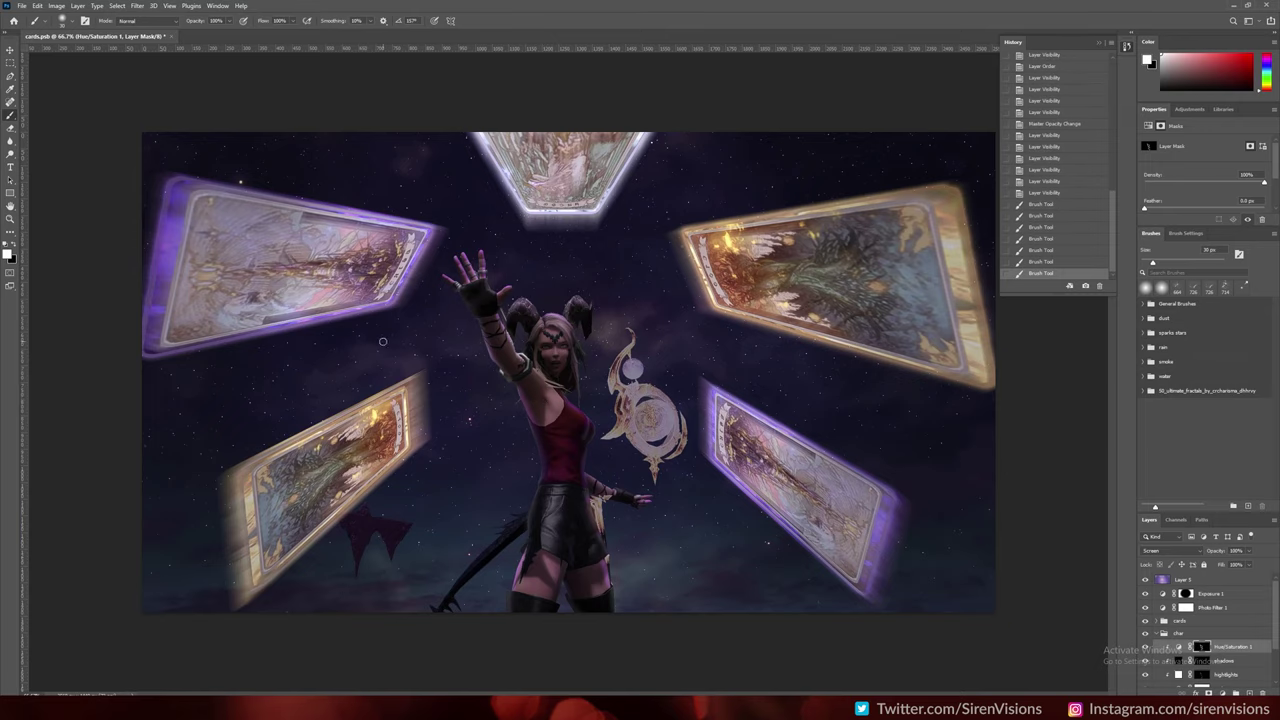
key("ctrl+z")
key("bracketleft")
key("bracketleft")
key("bracketleft")
left_click(535, 328)
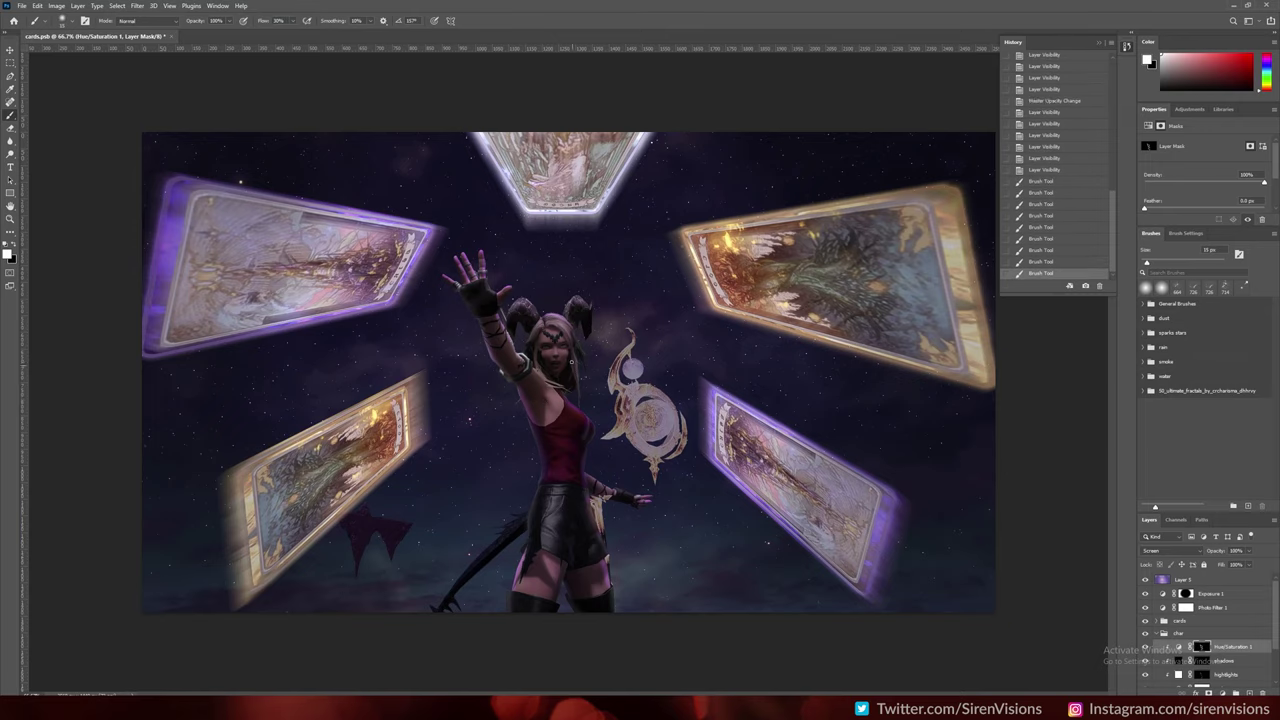
key("ctrl+j")
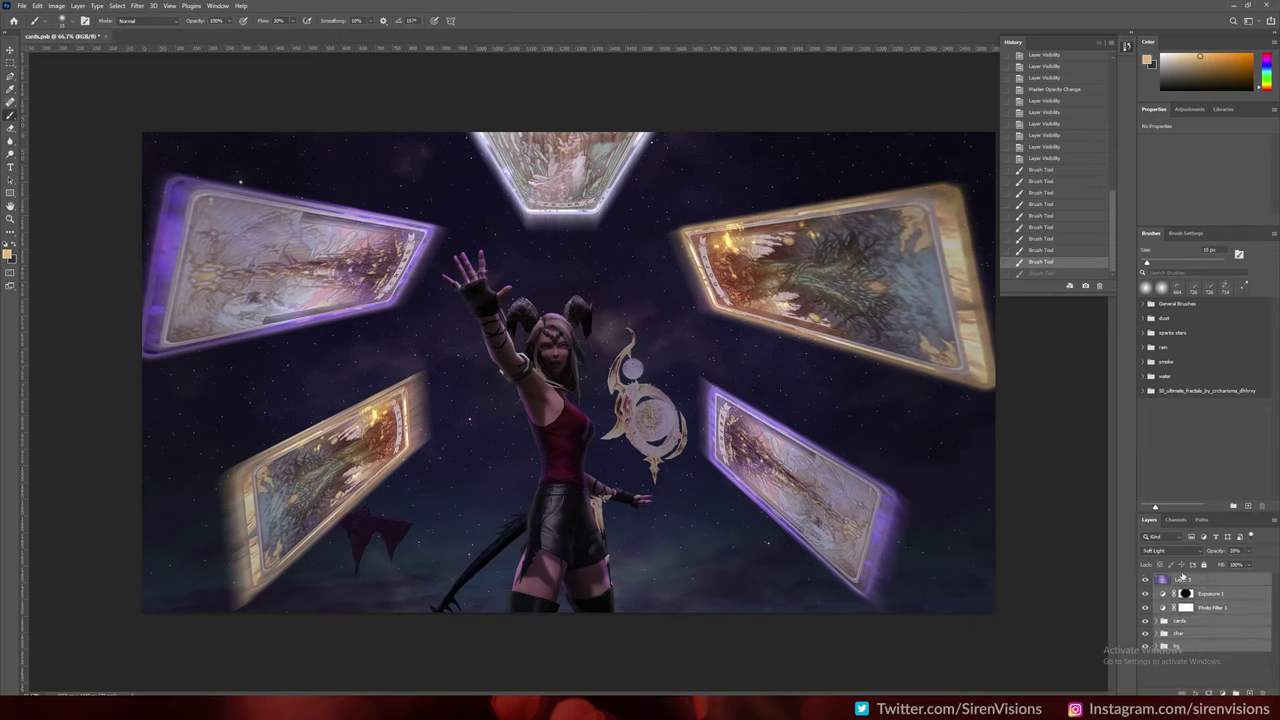
key("ctrl+g")
Apply a wide Iris Blur to the merged copy
key("ctrl+shift+e")
left_click(137, 5)
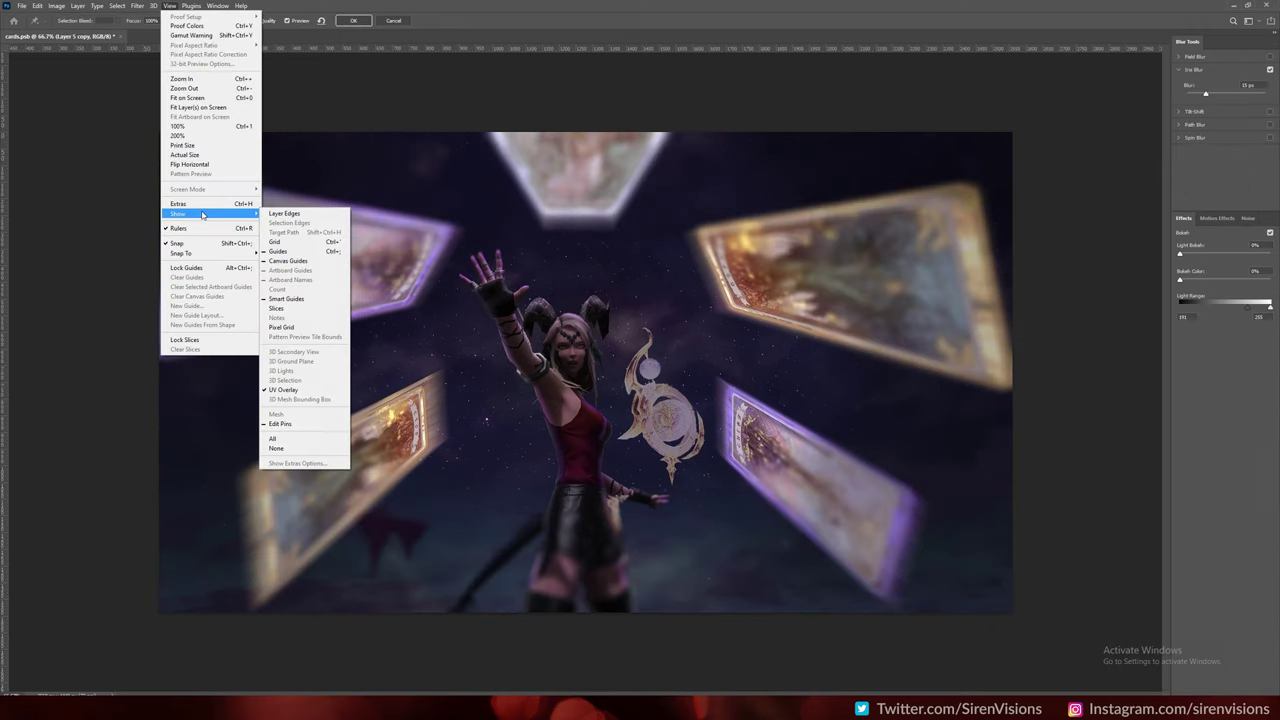
left_click(290, 232)
left_click_drag(579, 607, 580, 686)
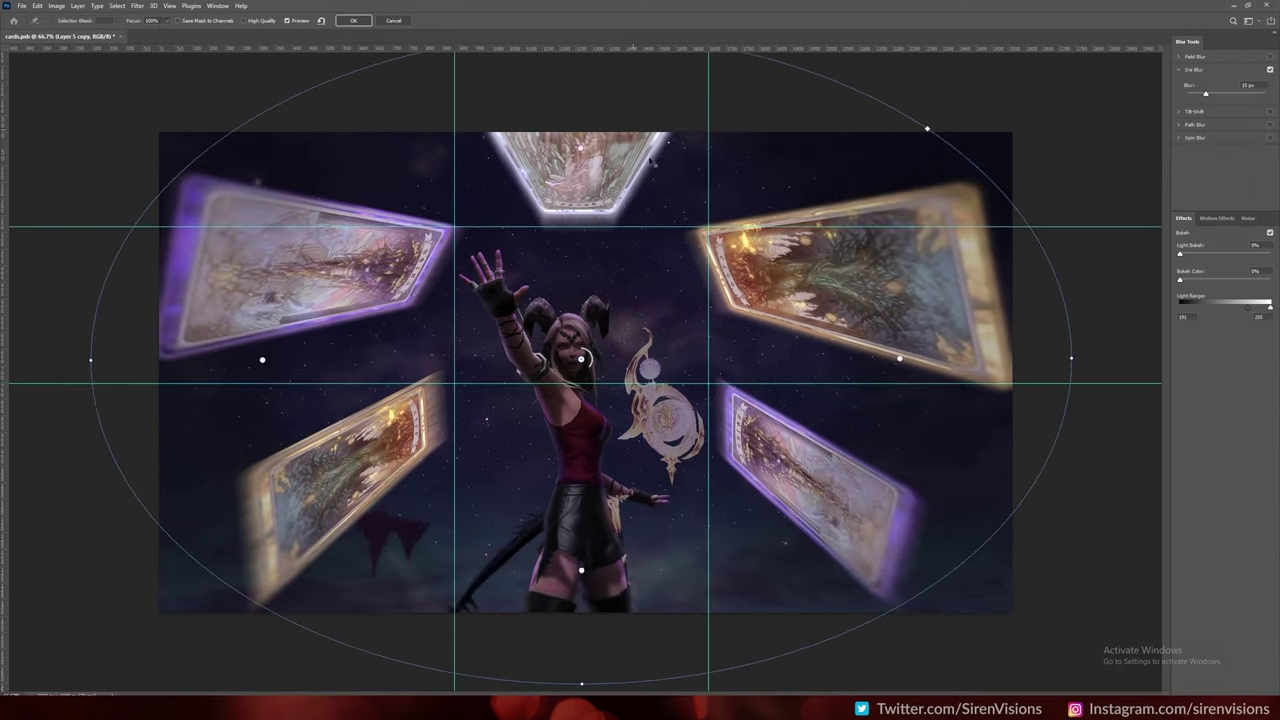
key("Return")
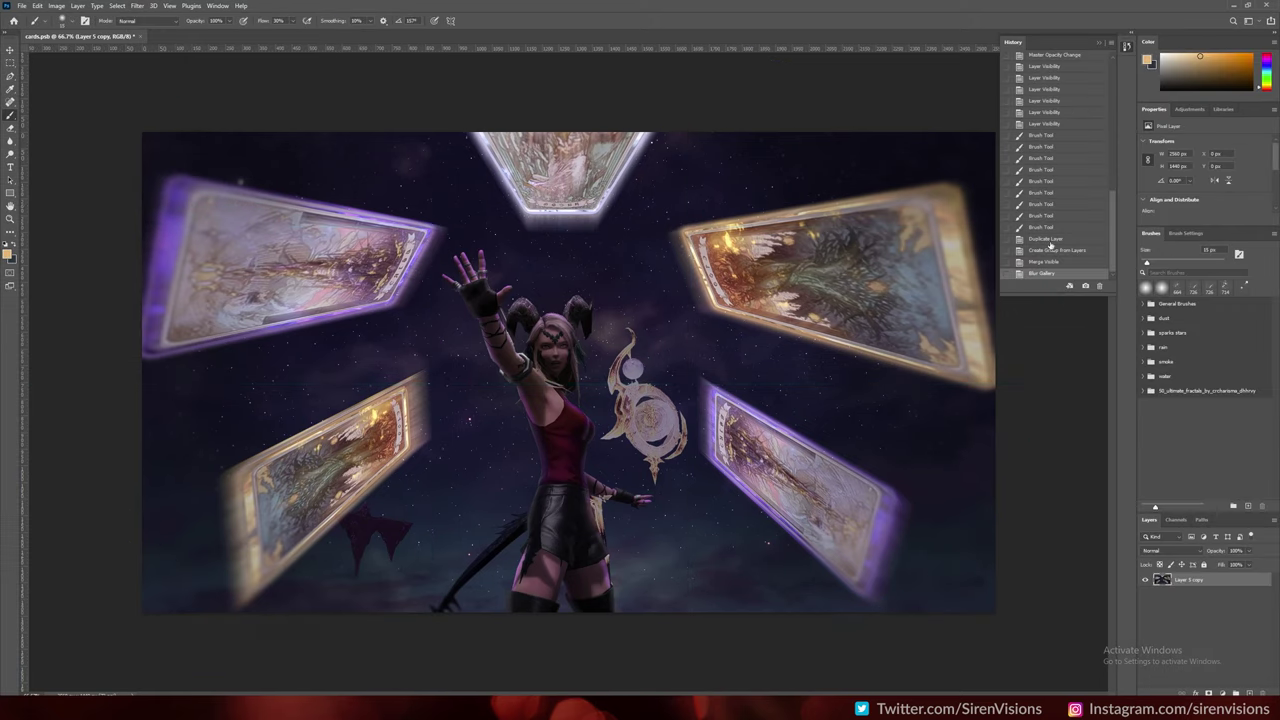
Grade the image in Camera Raw with a darkening vignette, calibration tweaks and brighter whites
left_click(137, 5)
left_click(165, 72)
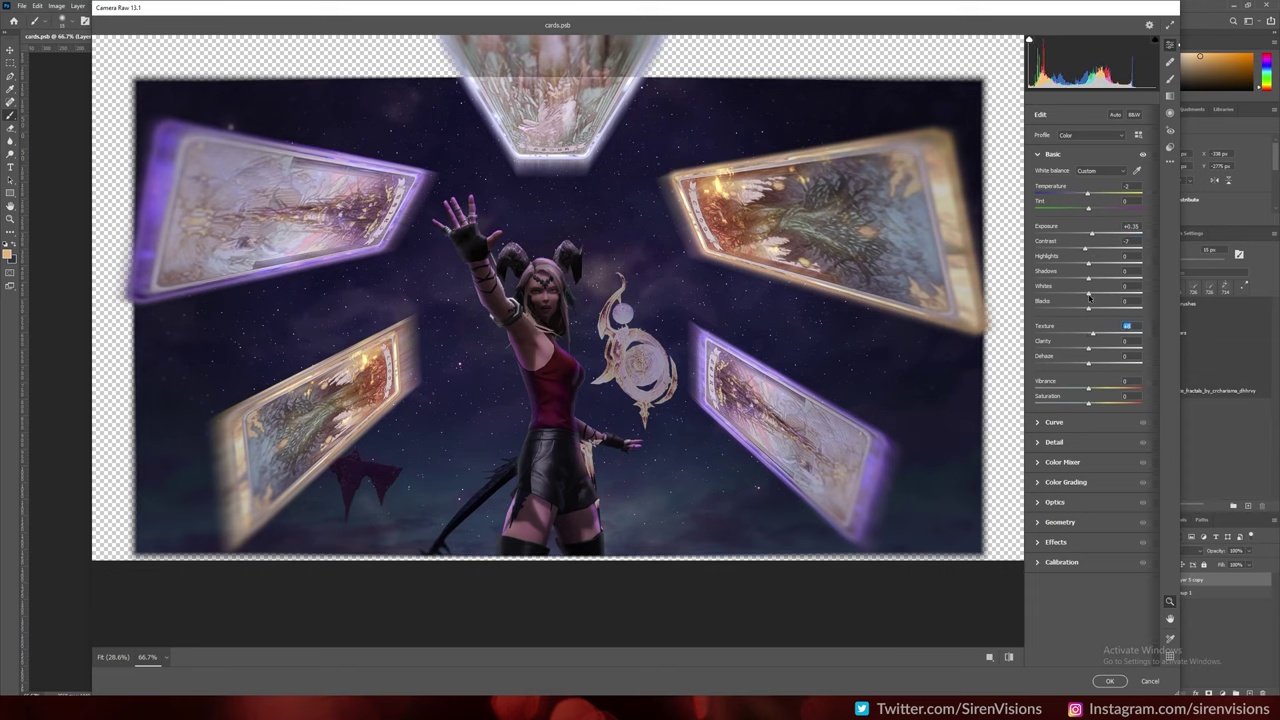
left_click(1037, 154)
left_click(1056, 294)
left_click_drag(1088, 336, 1057, 339)
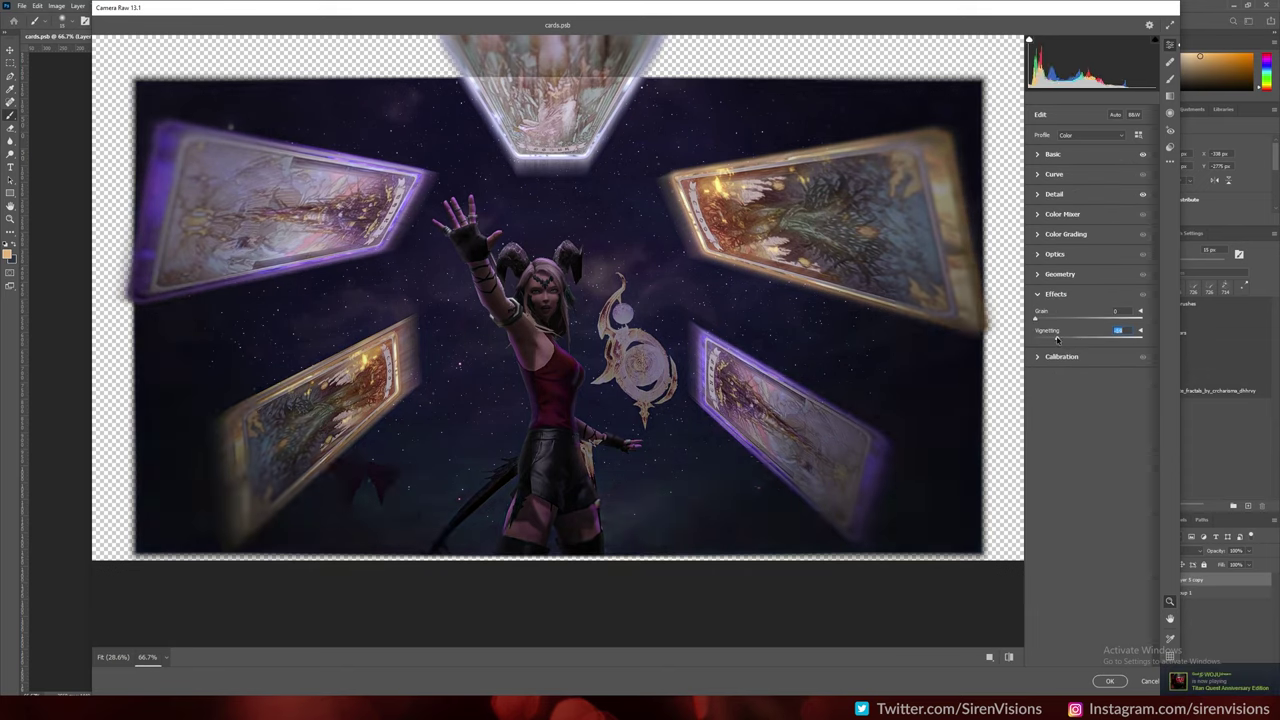
left_click(1061, 356)
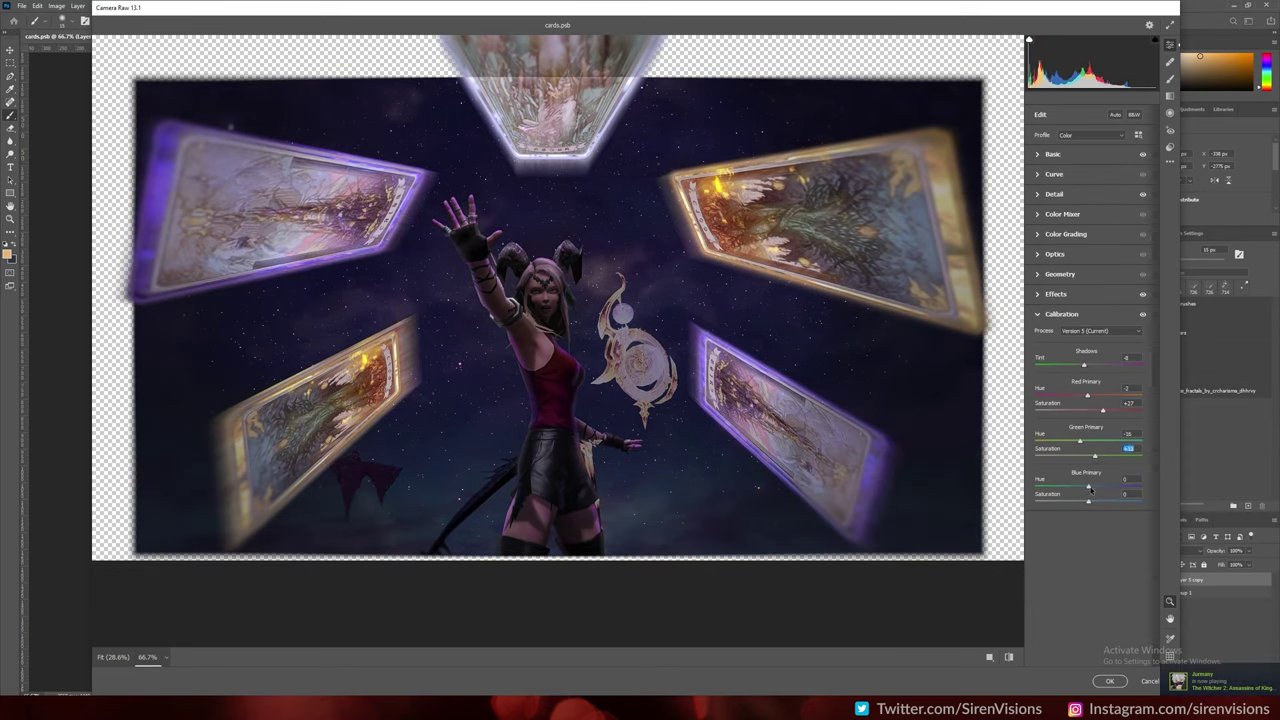
left_click(1052, 154)
left_click_drag(1090, 292, 1101, 293)
key("q")
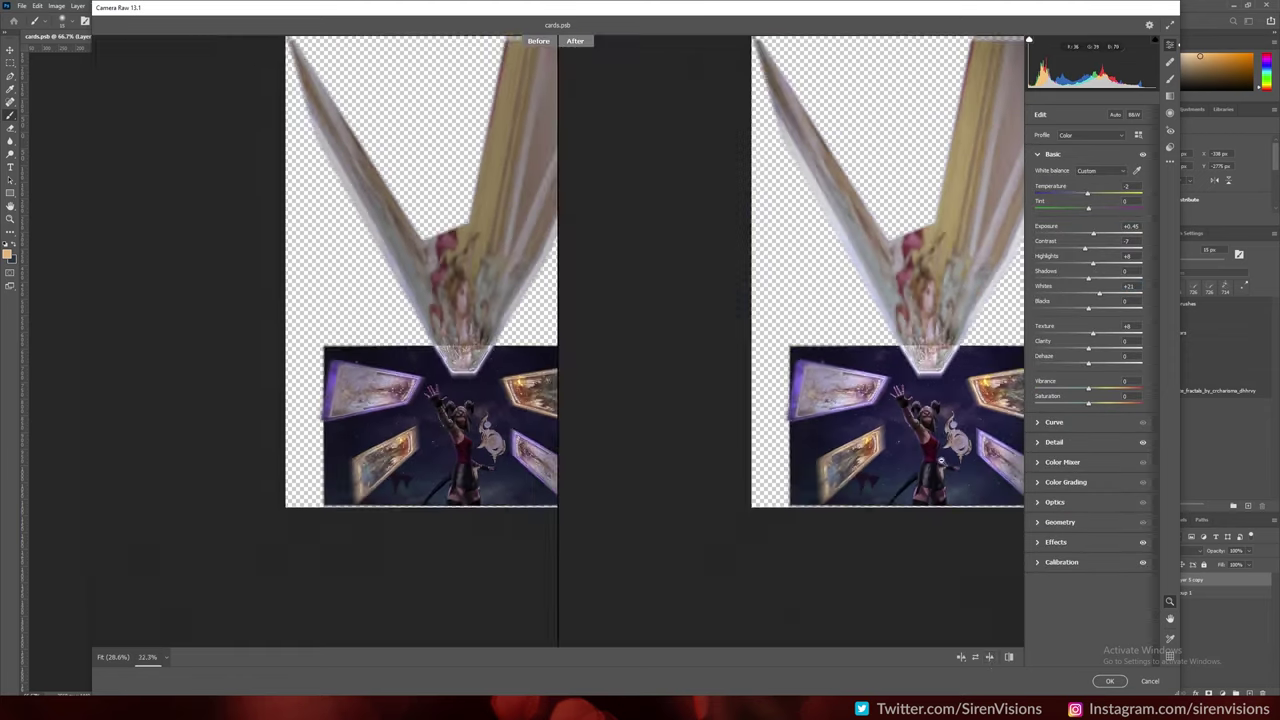
left_click(1109, 680)
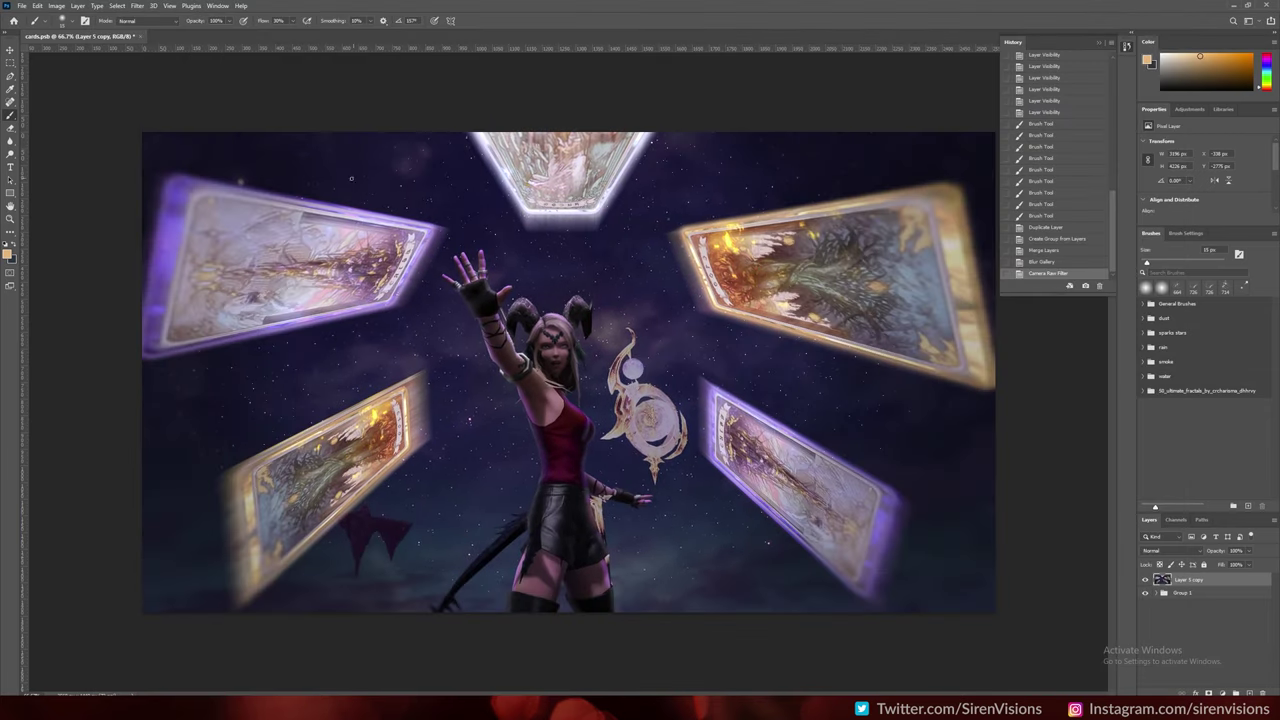
Stamp a LightBurst brush light-ray burst around the character on a new layer
left_click(1187, 414)
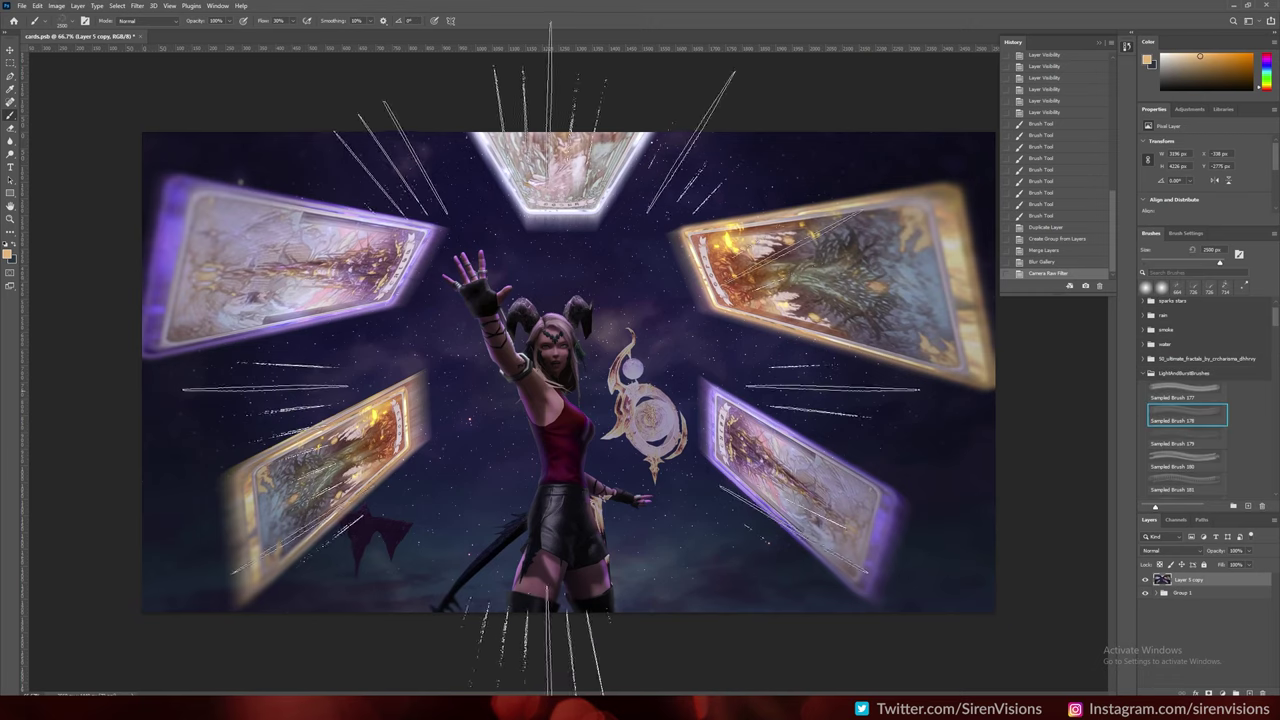
left_click(530, 290)
key("ctrl+z")
left_click(1233, 693)
key("period")
key("period")
key("period")
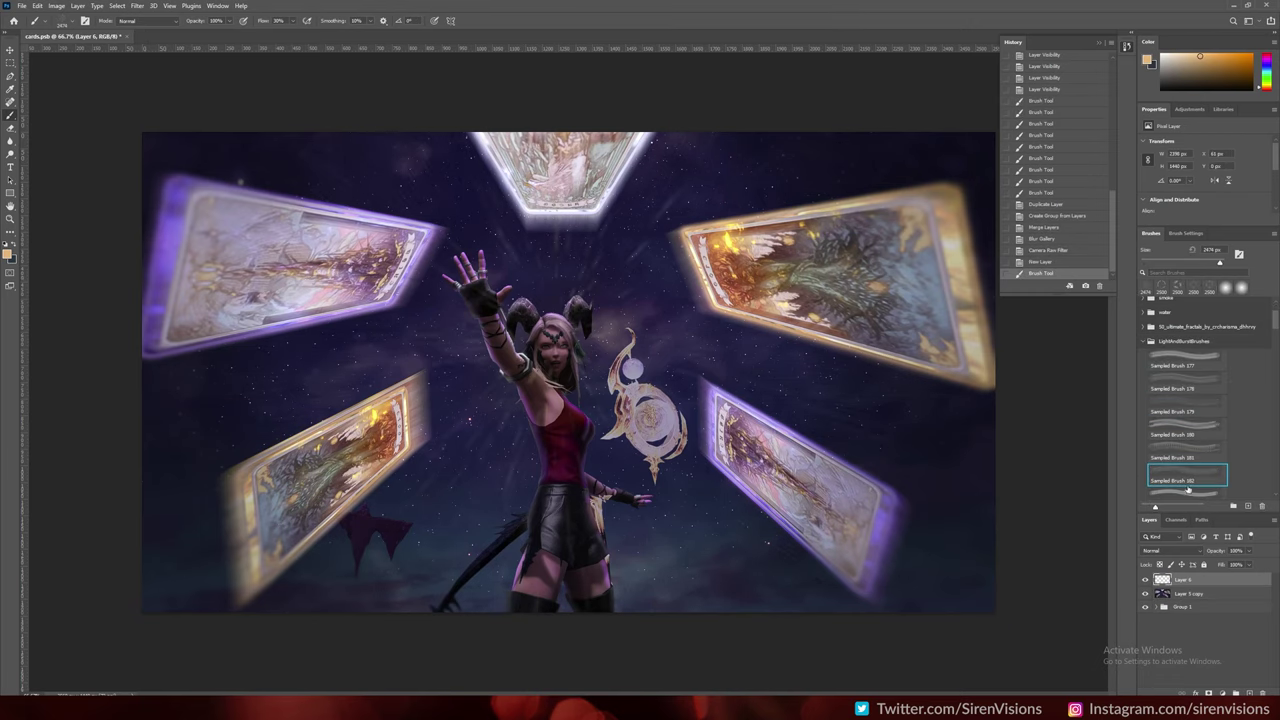
left_click(558, 360)
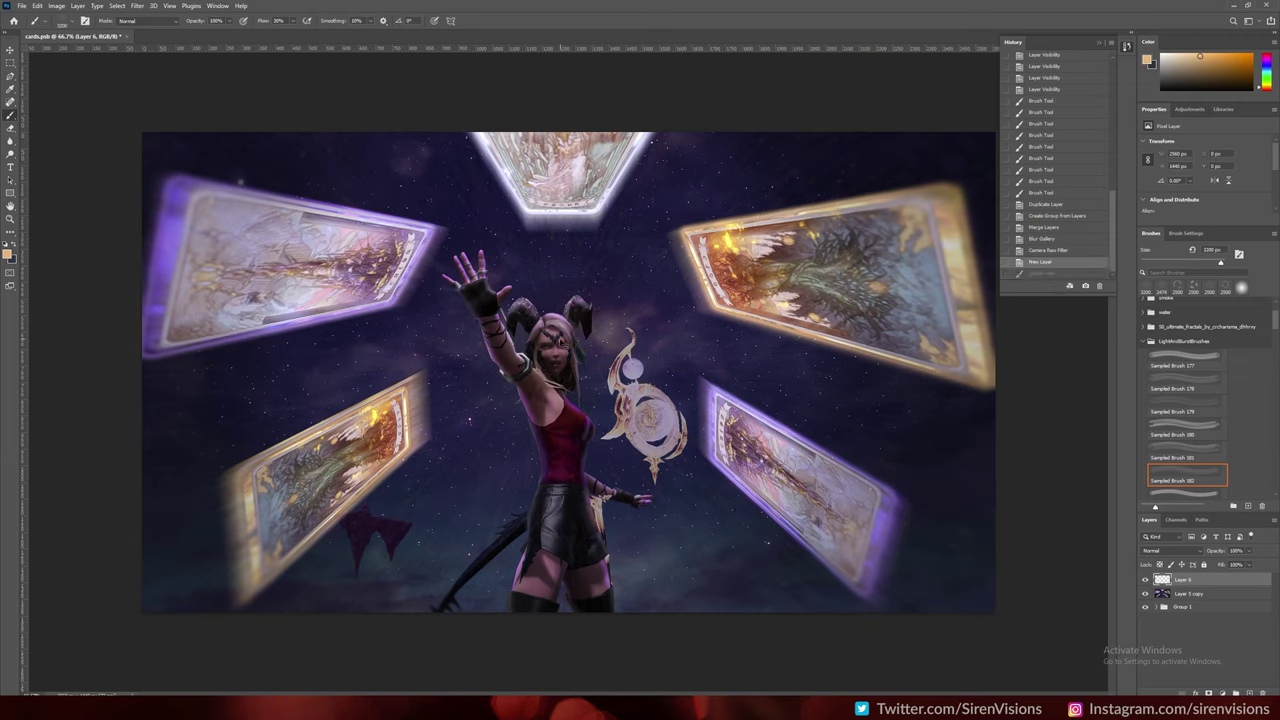
Set the rays layer to Color Dodge, add a mask, and lower opacity to 50%
left_click(1172, 550)
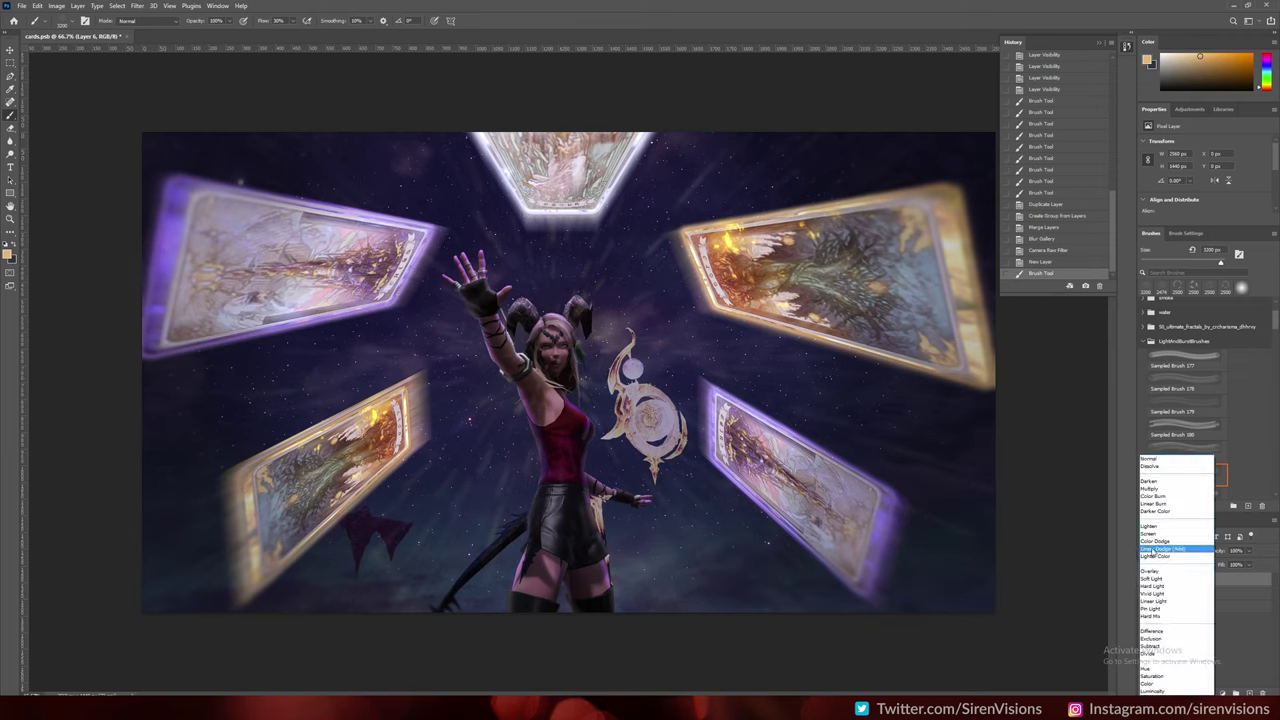
left_click(1170, 612)
left_click(1219, 693)
key("bracketleft")
key("bracketleft")
key("bracketleft")
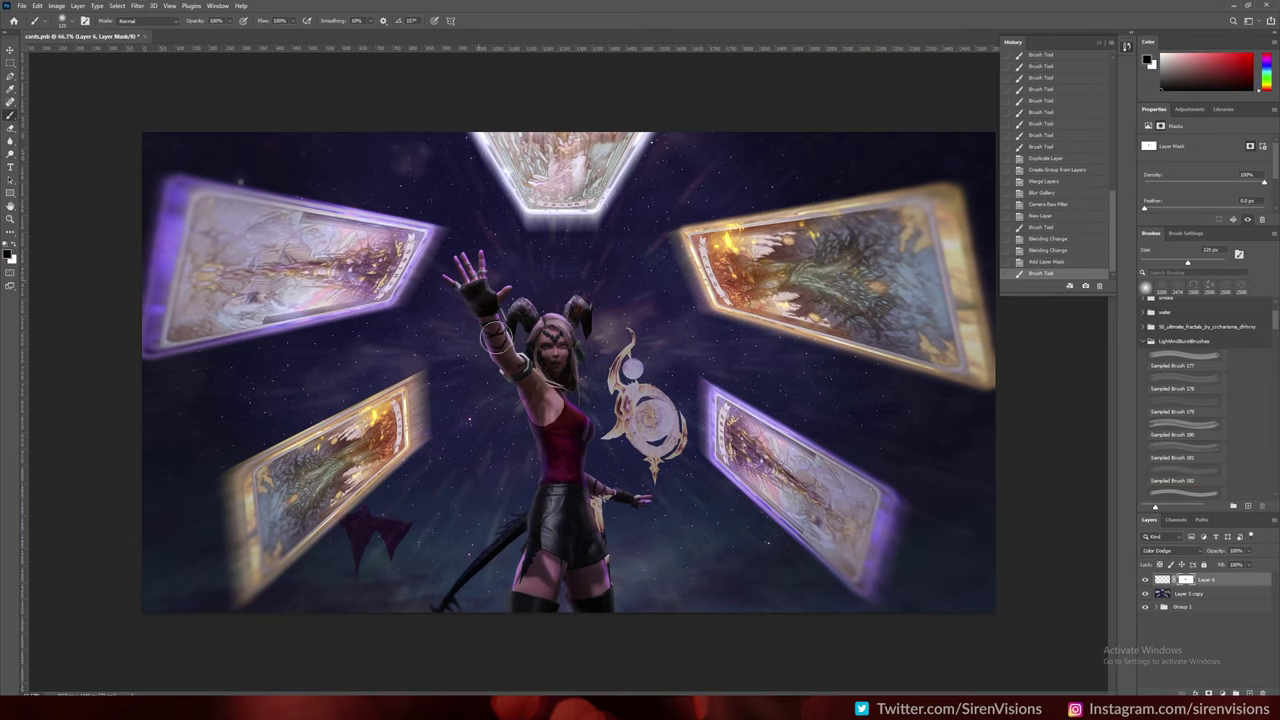
left_click(1162, 579)
left_click_drag(1214, 550, 1190, 550)
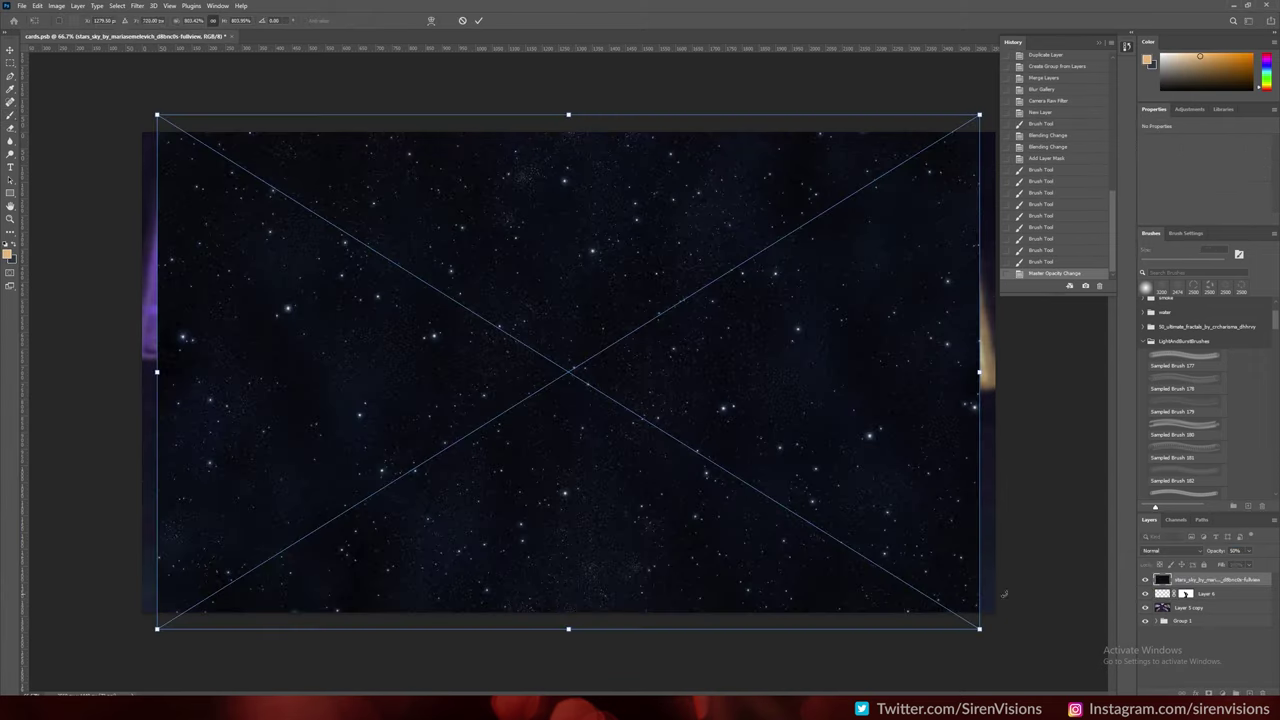
Place the star-sky image in Lighten blend mode and give it a layer mask
left_click(1172, 550)
left_click(1165, 515)
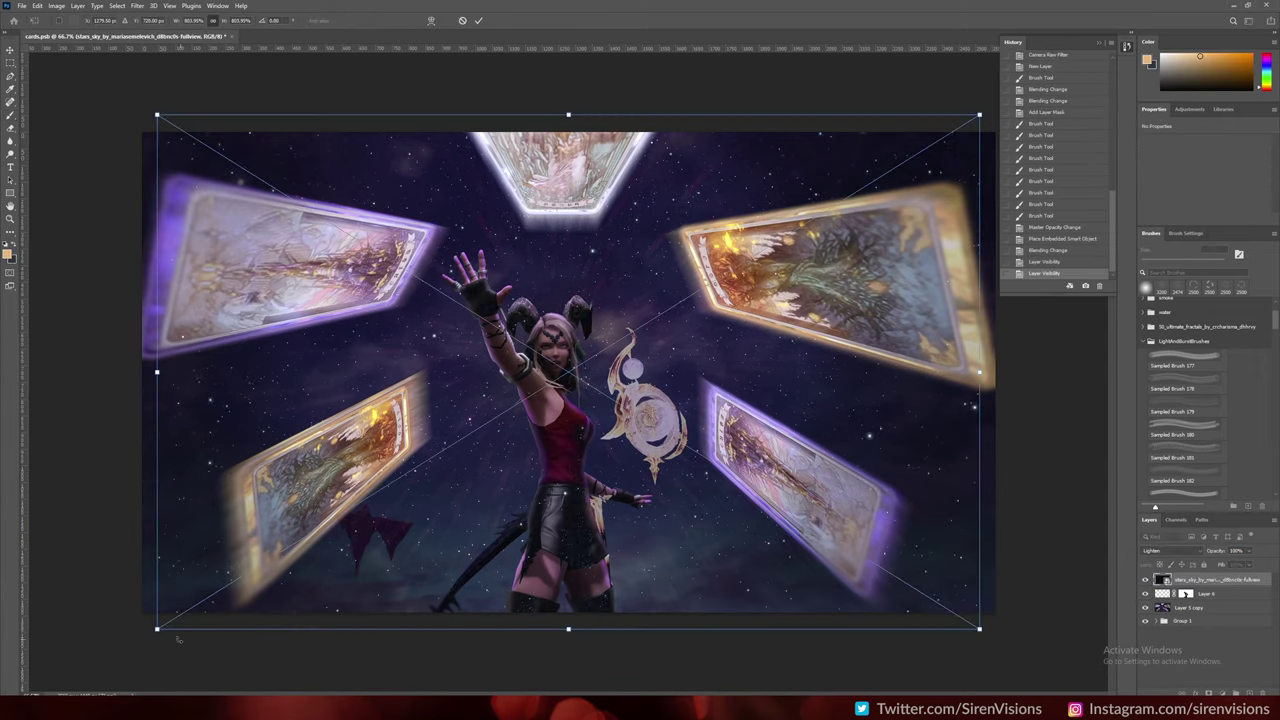
key("Return")
left_click(1218, 692)
Paint the star-sky mask black to hide stars over and around the character
key("d")
left_click_drag(556, 538, 562, 357)
left_click_drag(577, 311, 447, 597)
left_click_drag(447, 597, 715, 586)
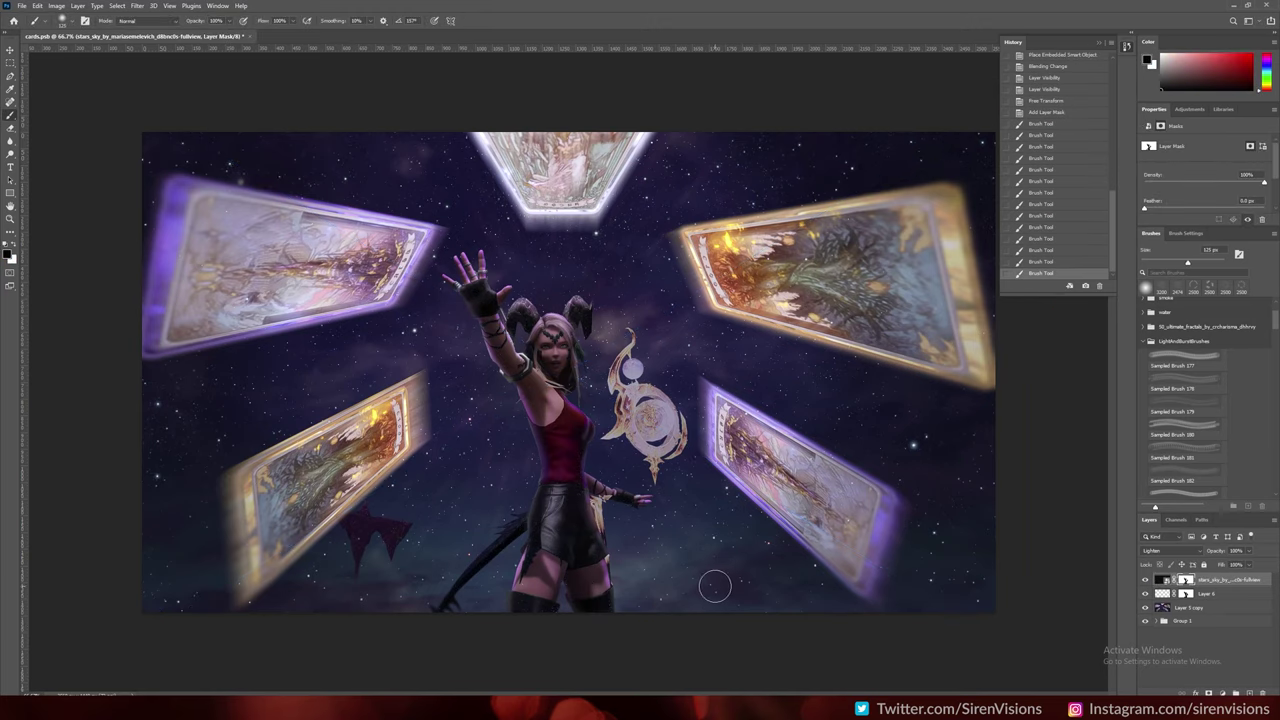
key("x")
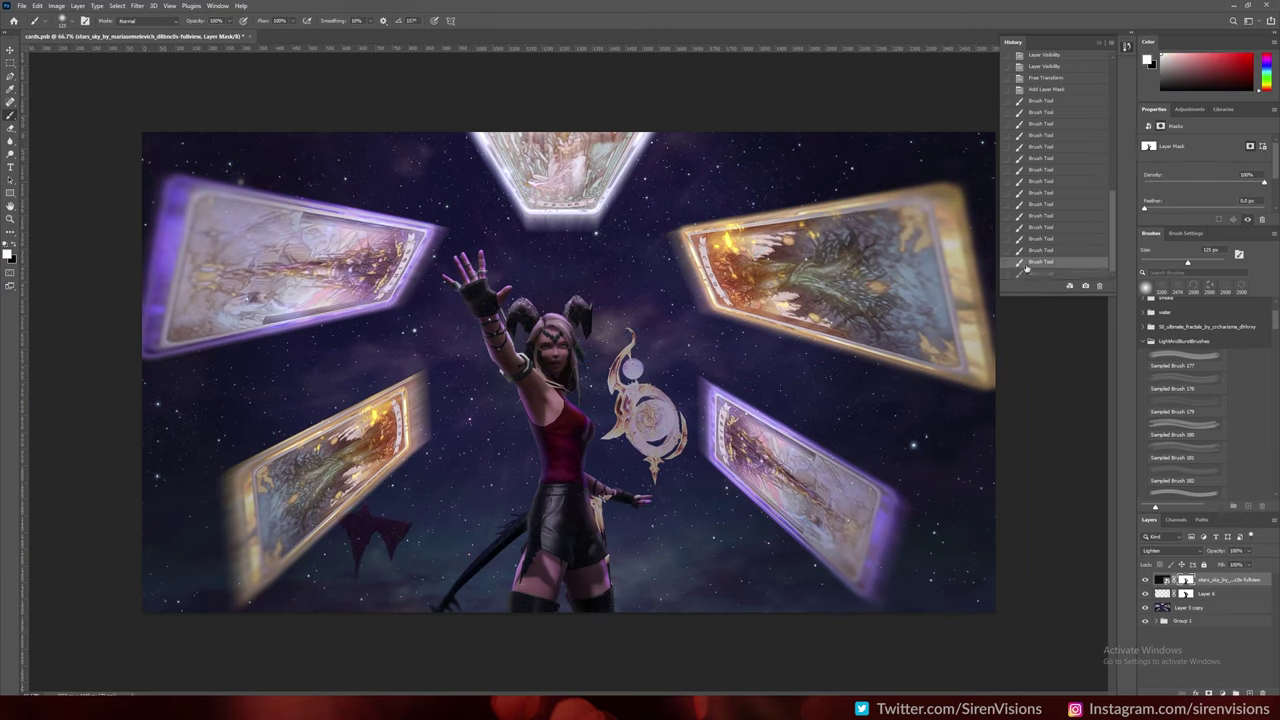
left_click_drag(539, 390, 466, 416)
key("ctrl+z")
key("ctrl+shift+z")
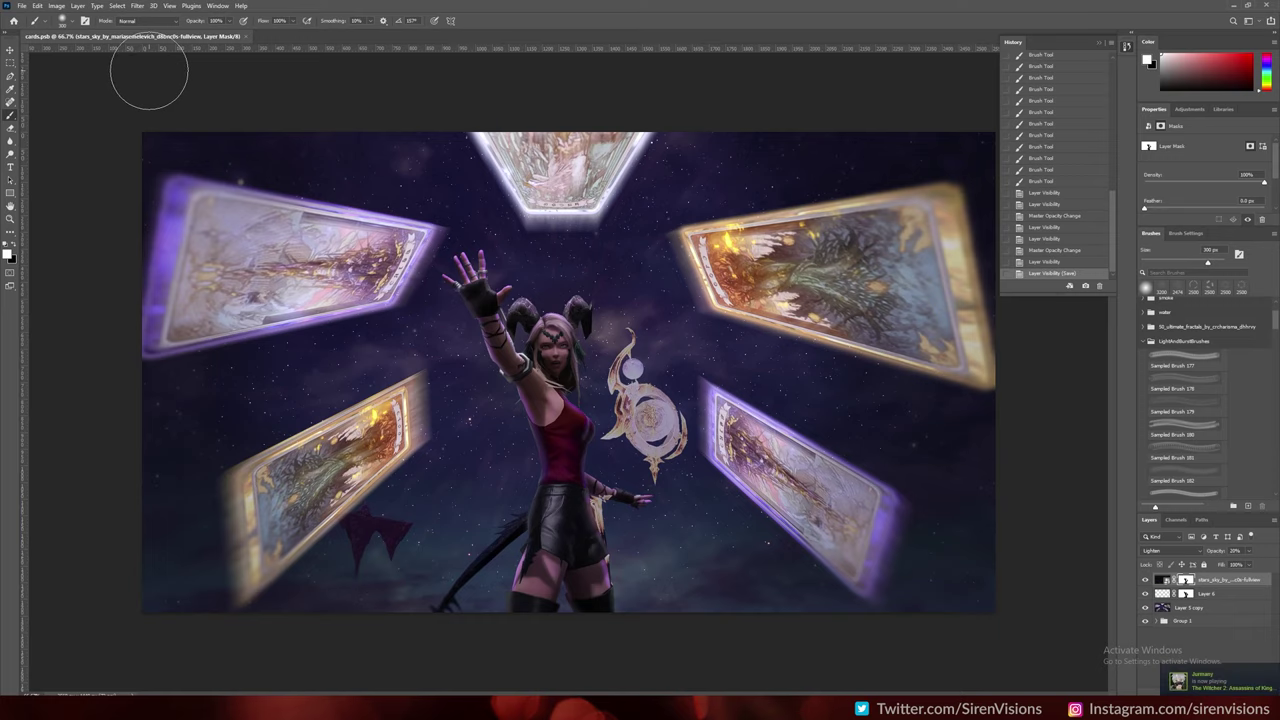
left_click(1145, 580)
Stamp all visible layers into one and apply a wide Iris Blur
key("Delete")
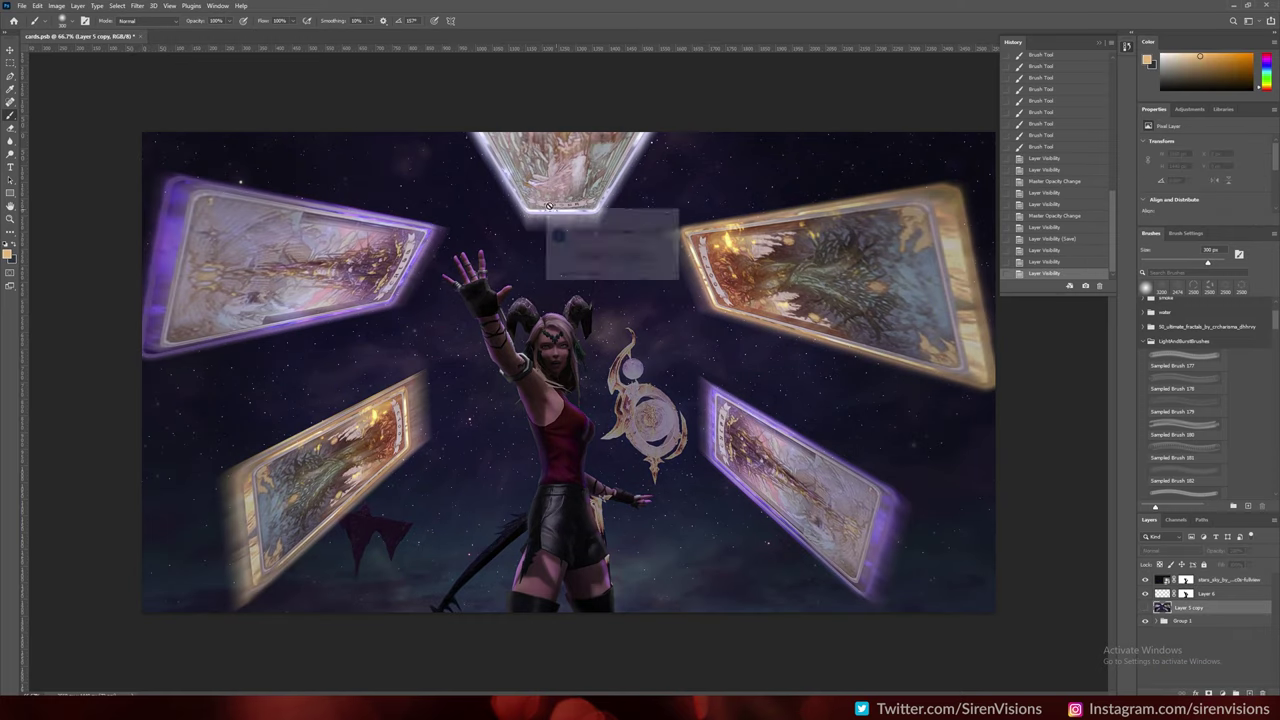
key("Return")
left_click(120, 6)
left_click(290, 160)
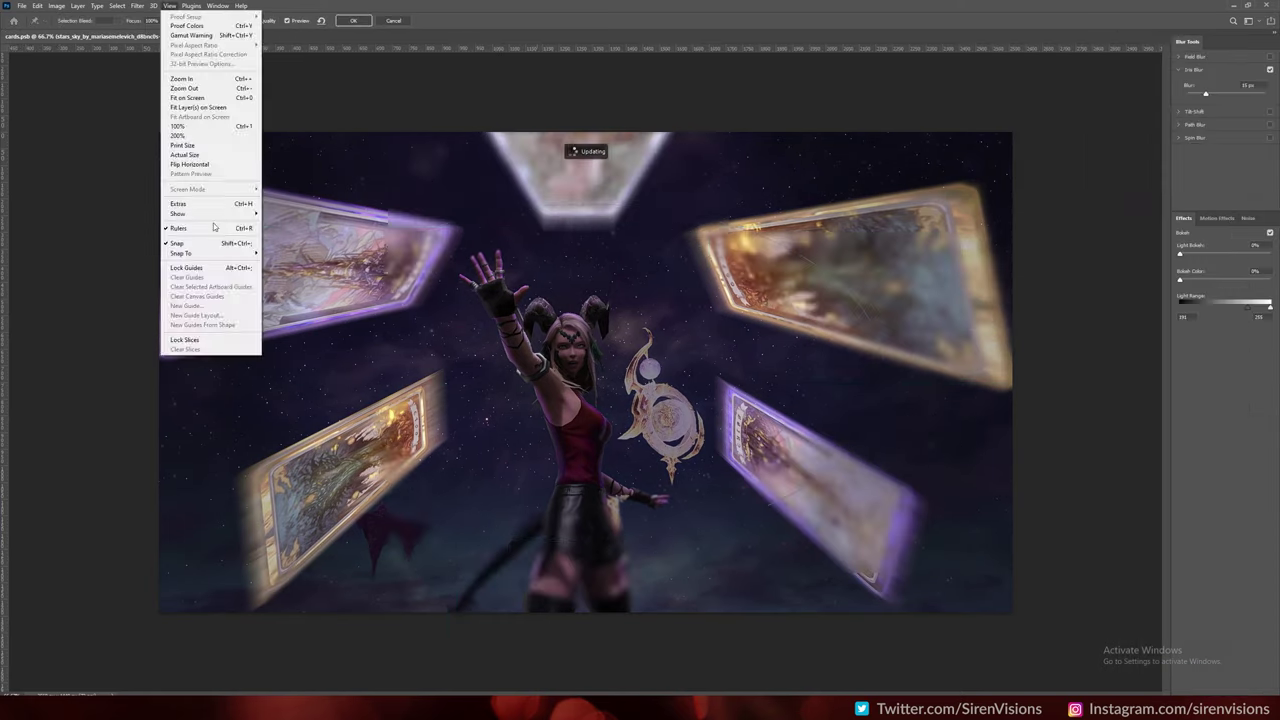
left_click_drag(890, 371, 986, 371)
left_click_drag(586, 636, 586, 672)
left_click(353, 20)
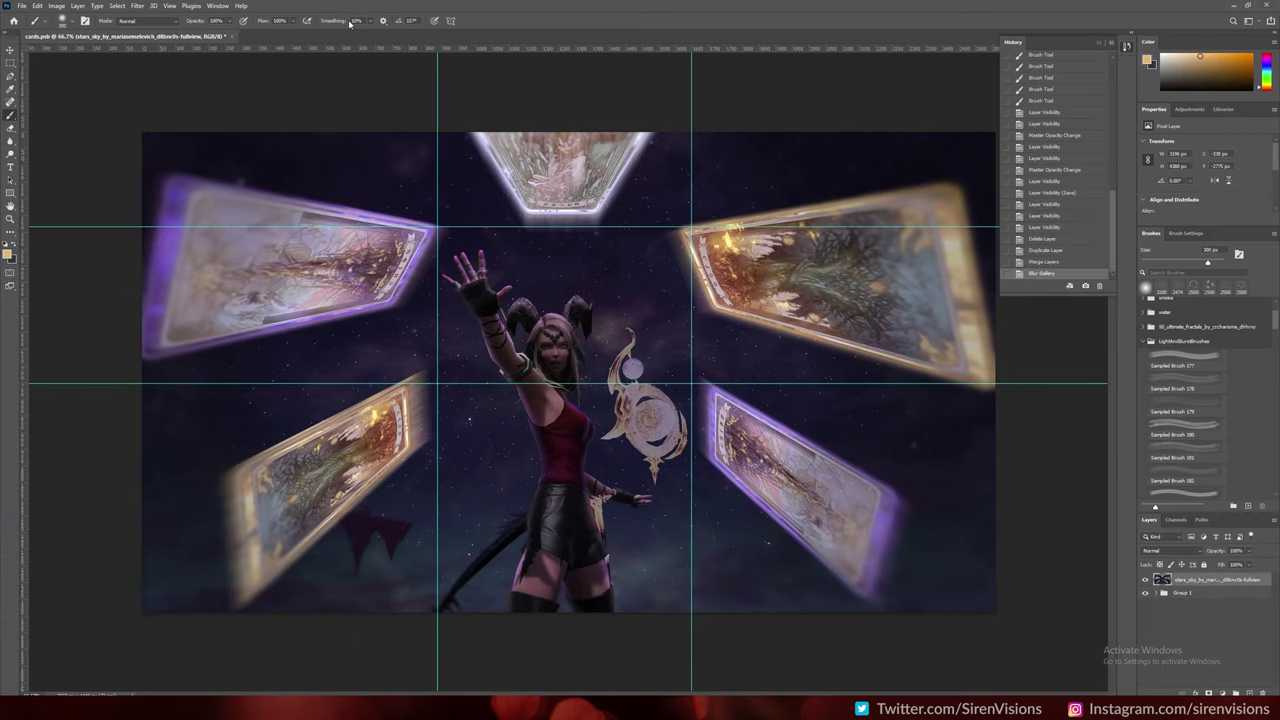
Apply a Camera Raw Filter grade with Whites raised to +22
left_click(137, 5)
left_click(170, 80)
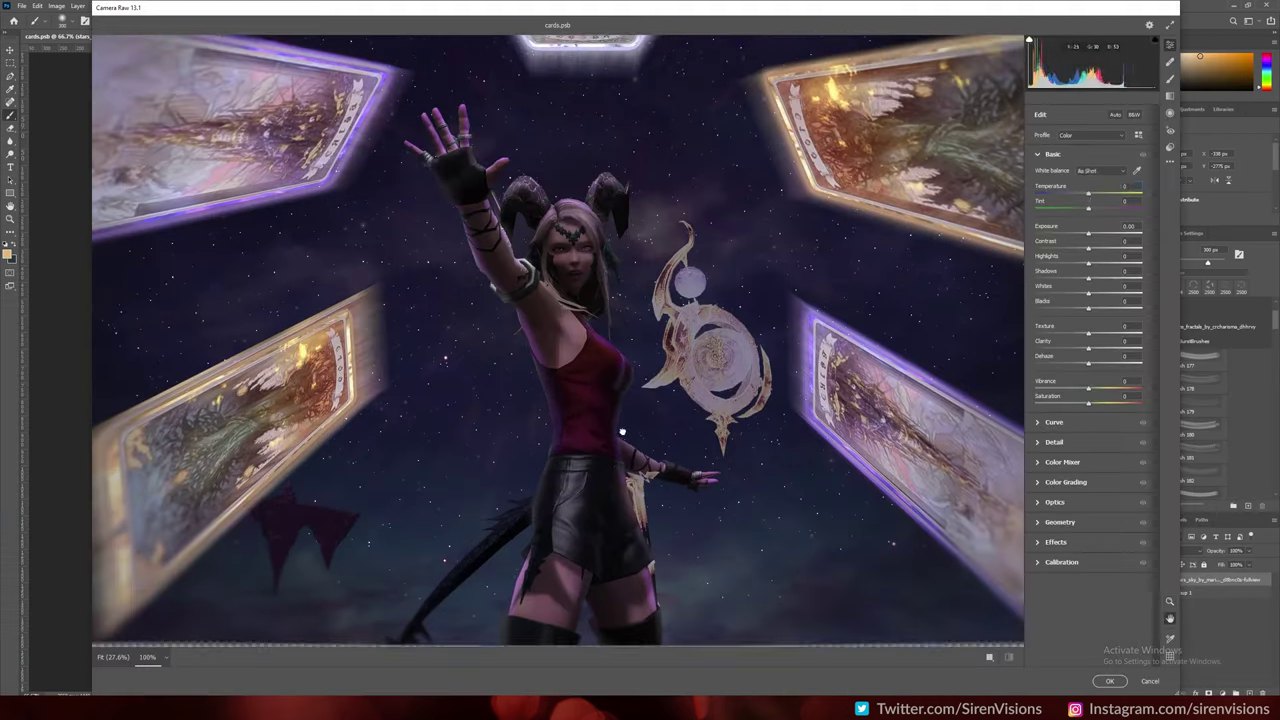
left_click_drag(1087, 296, 1100, 294)
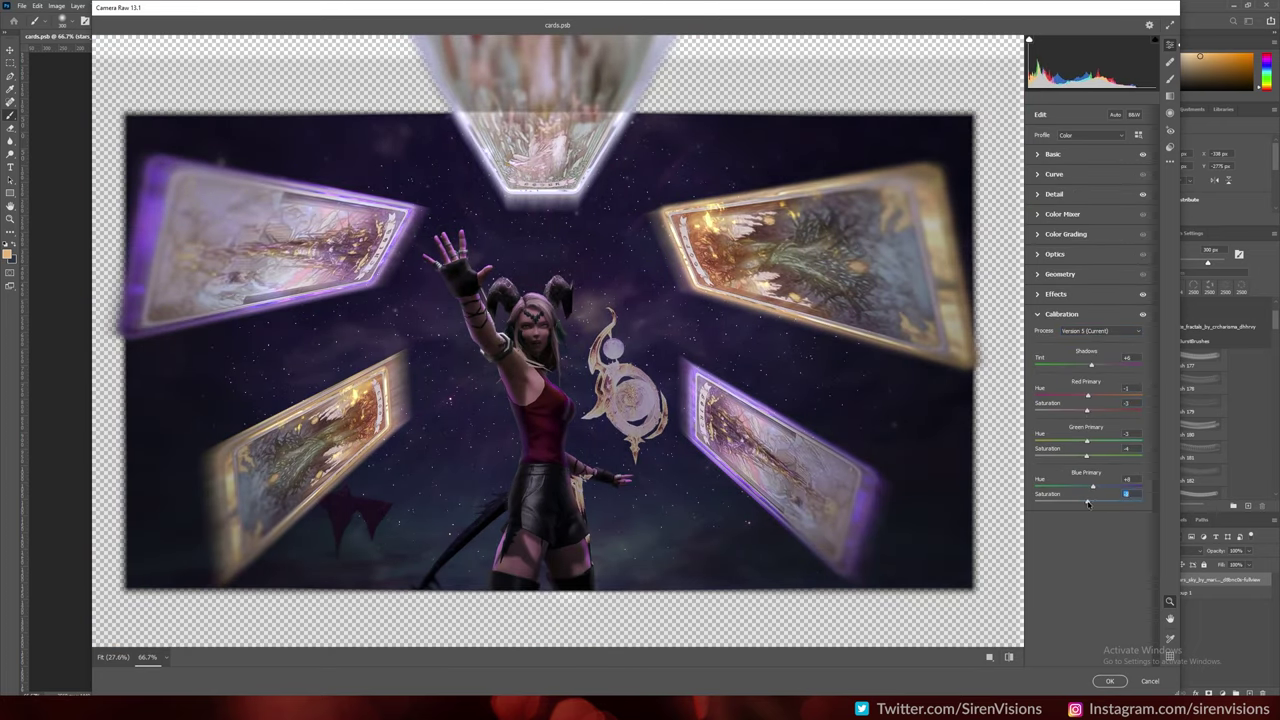
left_click(1056, 294)
left_click(1143, 294)
left_click(1053, 154)
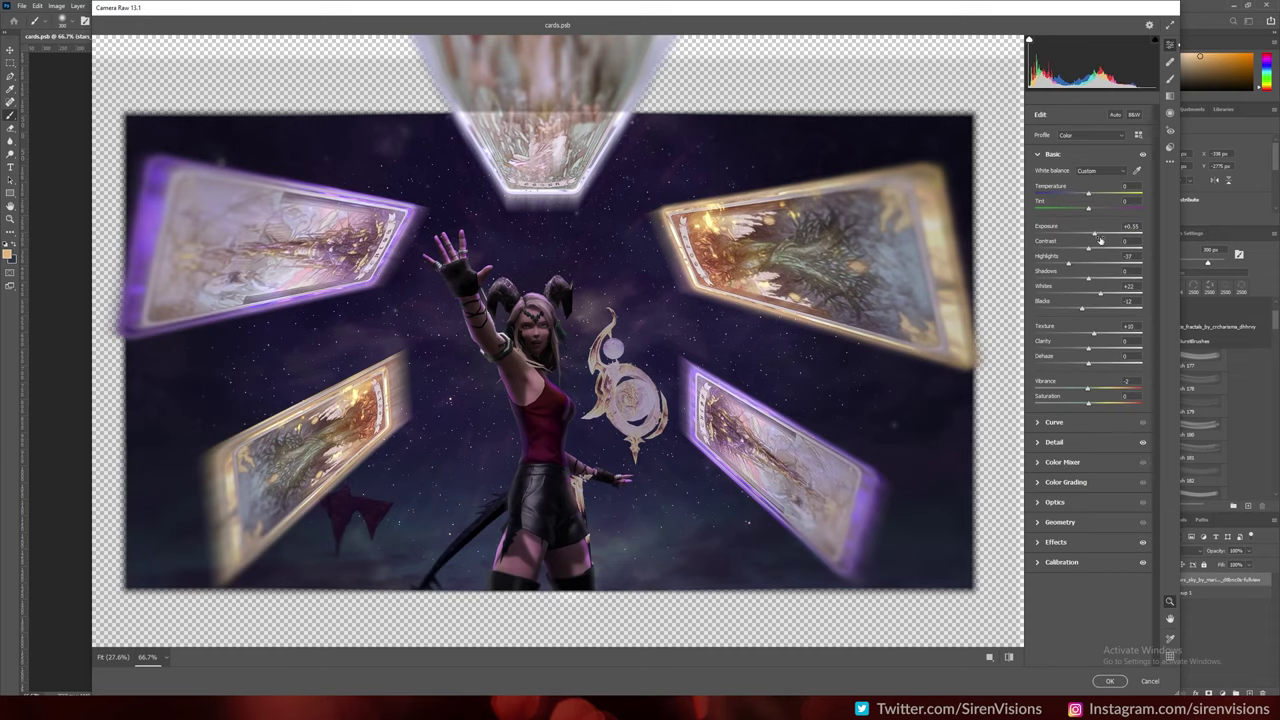
key("Return")
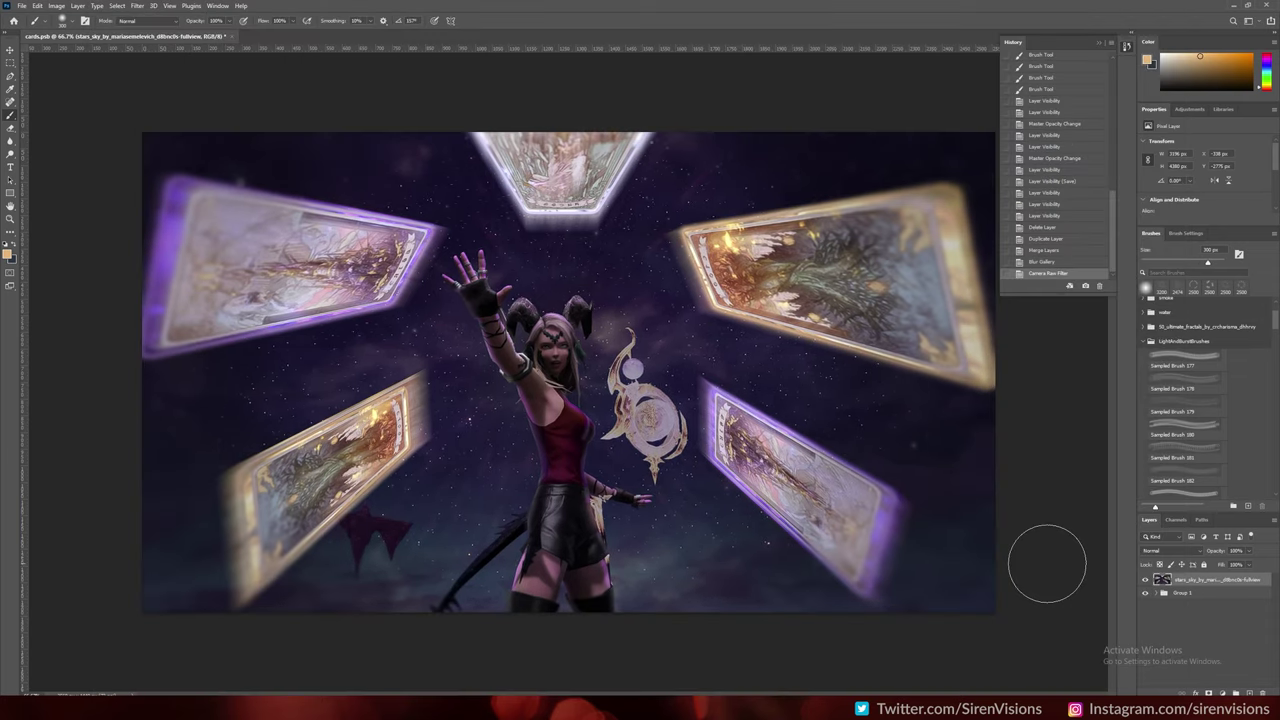
Add a purple Color Fill layer over the image, blended in Color Dodge
key("ctrl+shift+alt+n")
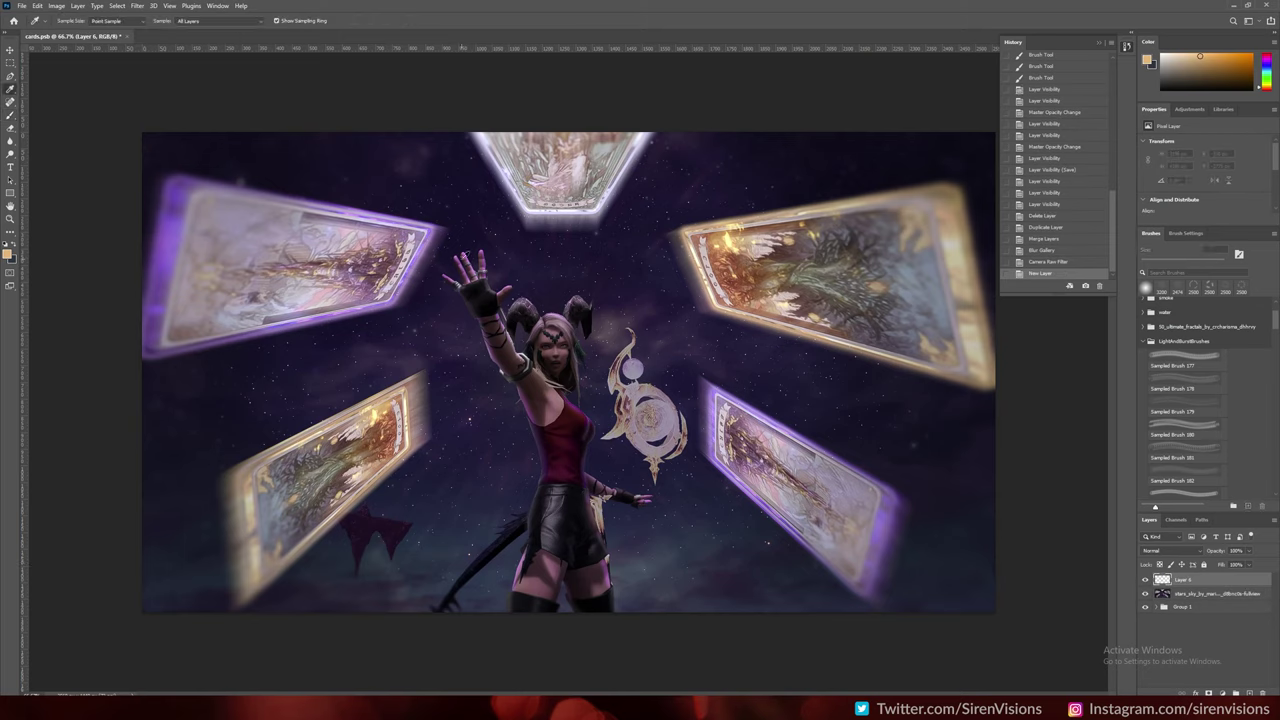
left_click(1204, 57)
left_click_drag(520, 230, 560, 600)
left_click(1170, 550)
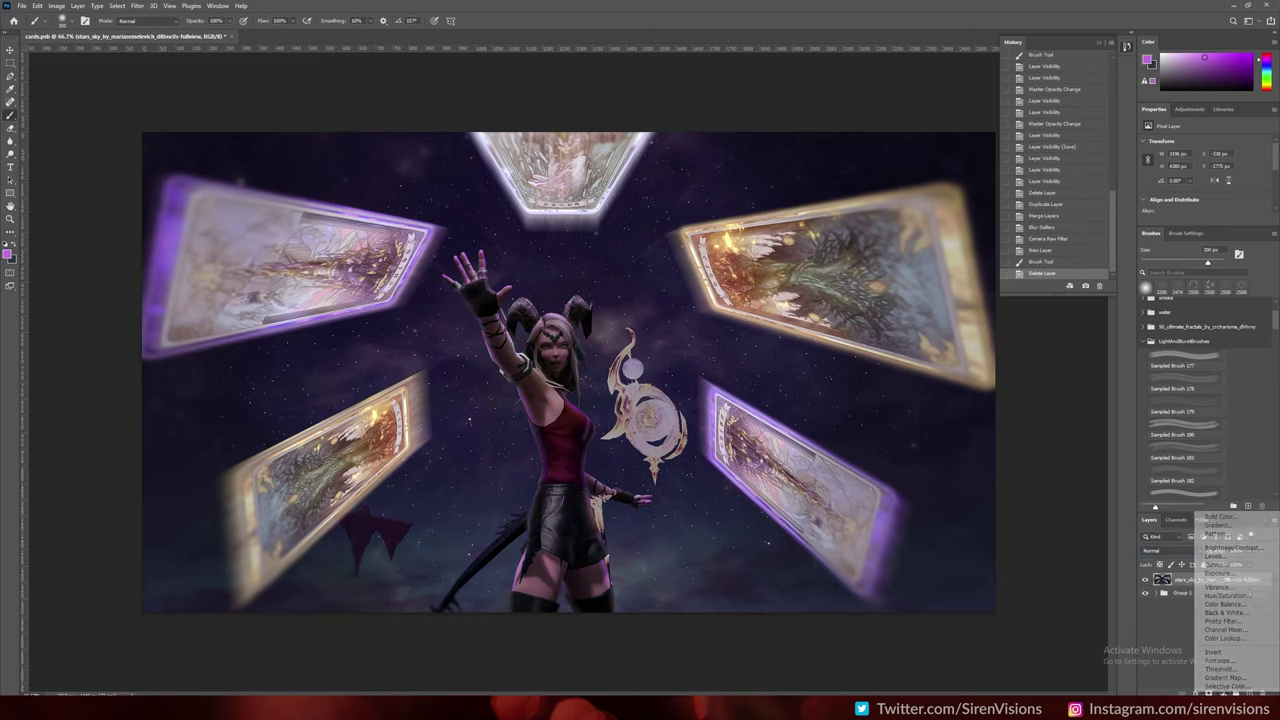
left_click(1146, 580)
left_click(1165, 550)
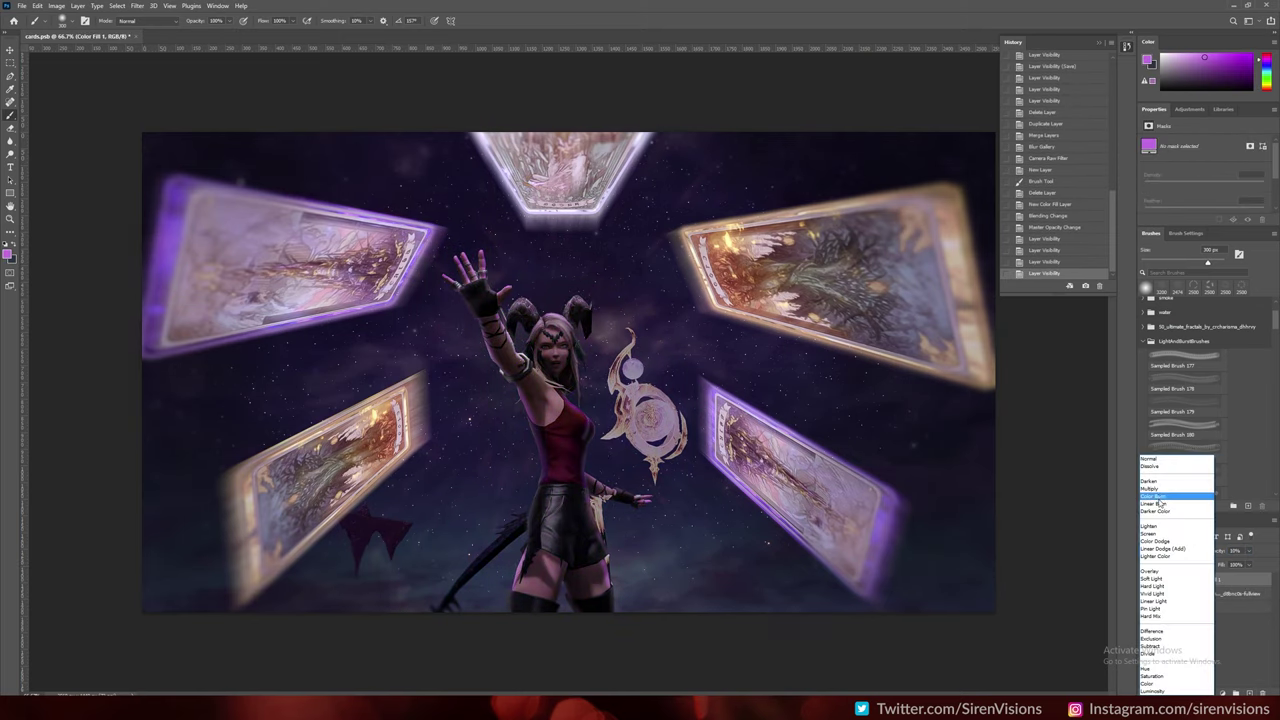
left_click(1160, 540)
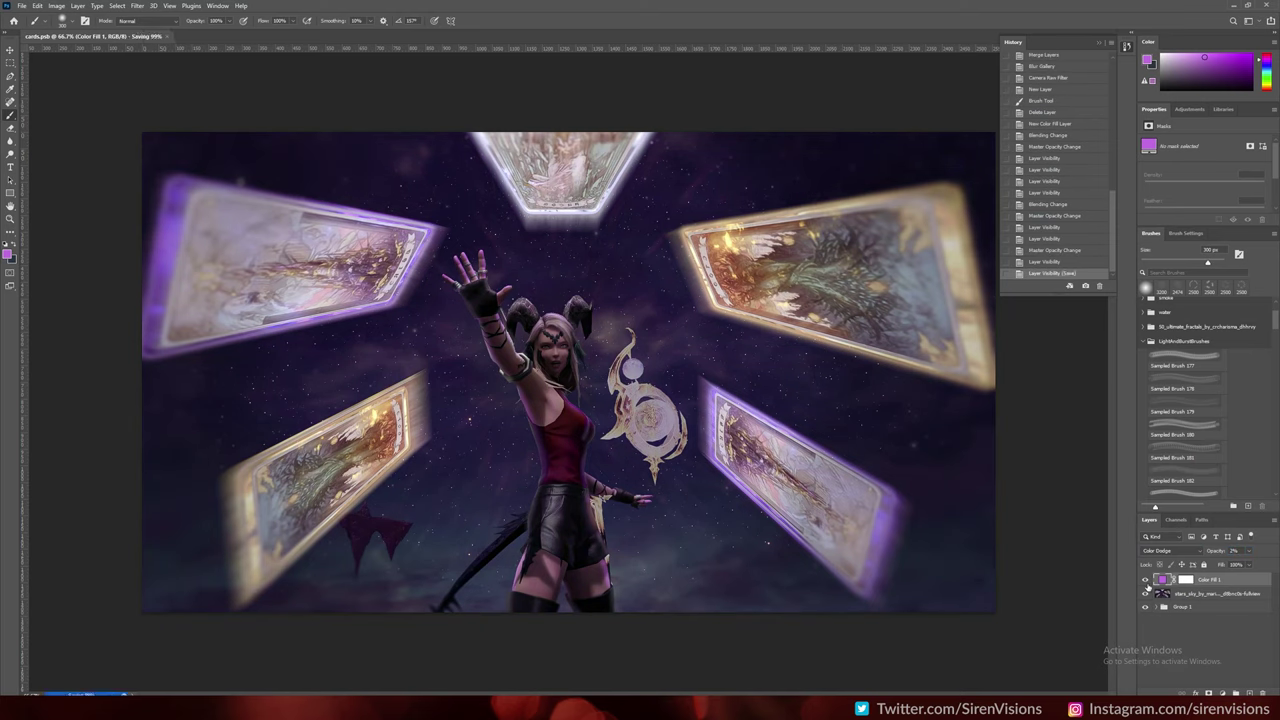